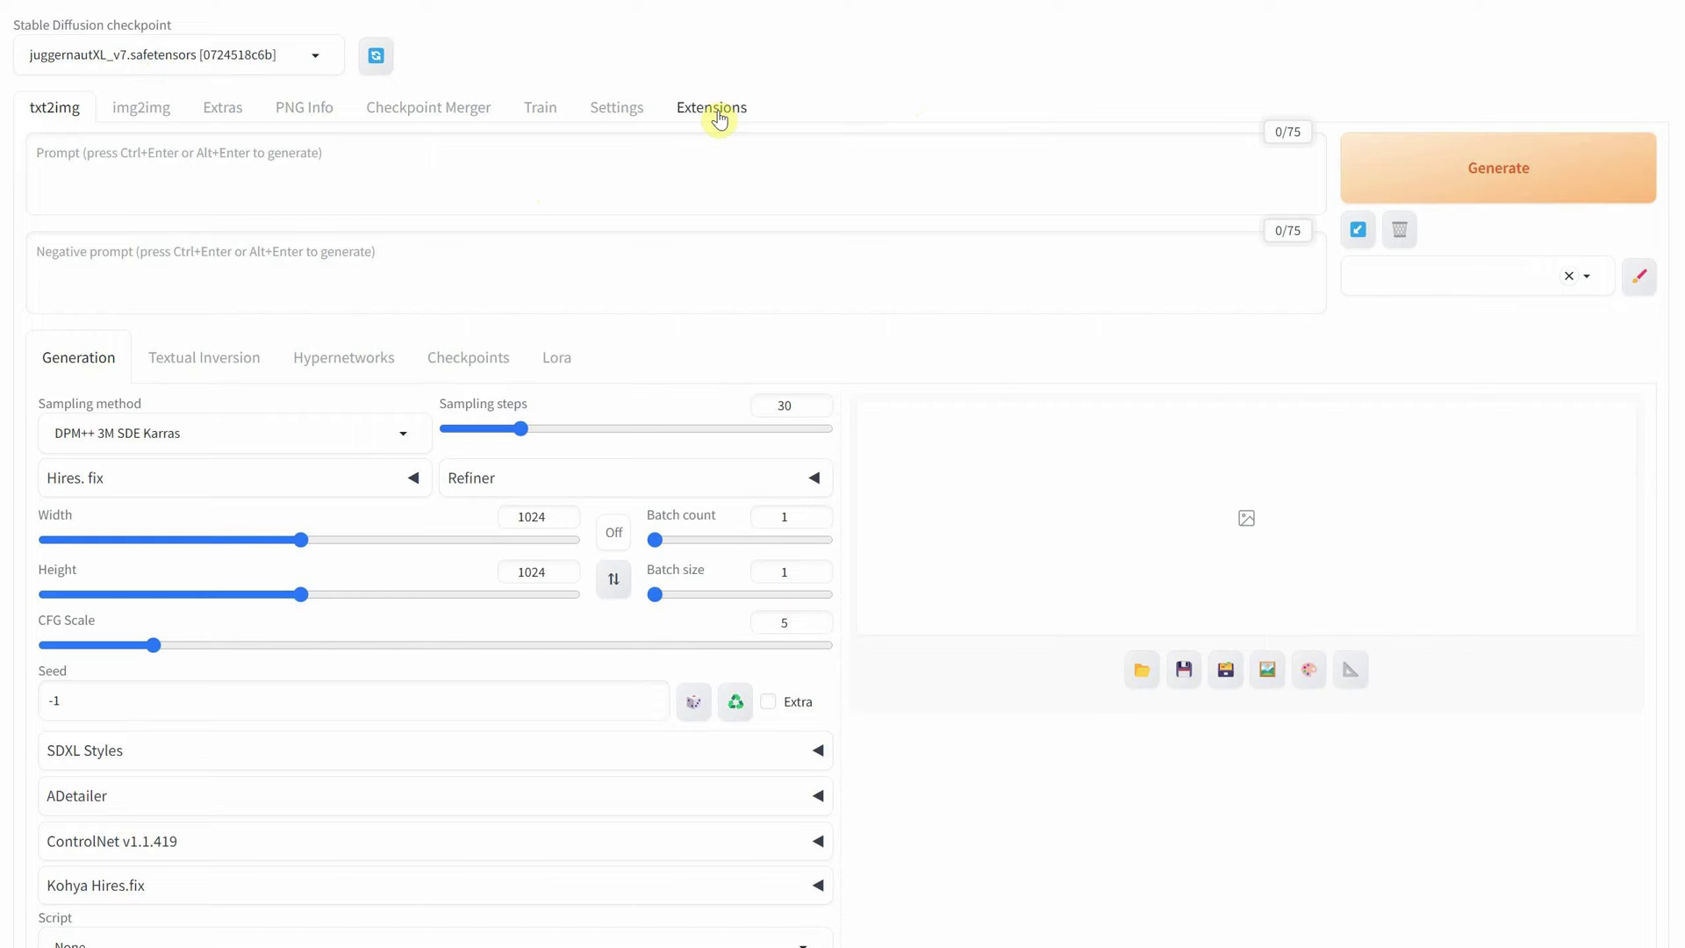
Include installed extensions in the list of available extensions and search it for "person mask".
left_click(719, 119)
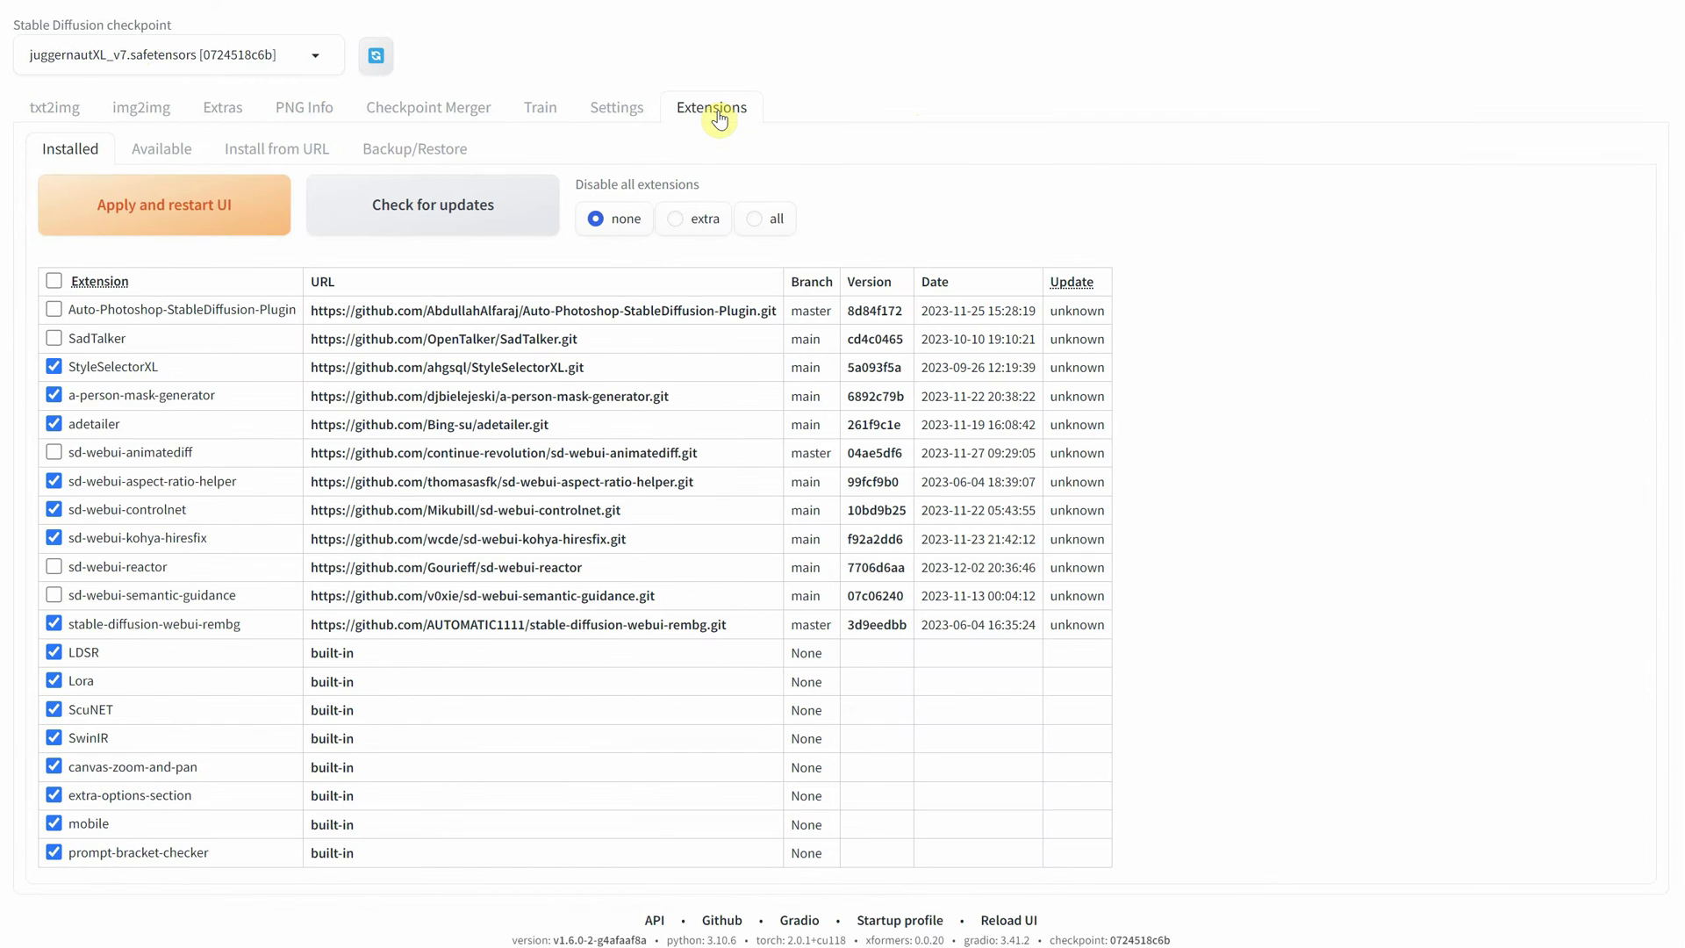
left_click(158, 156)
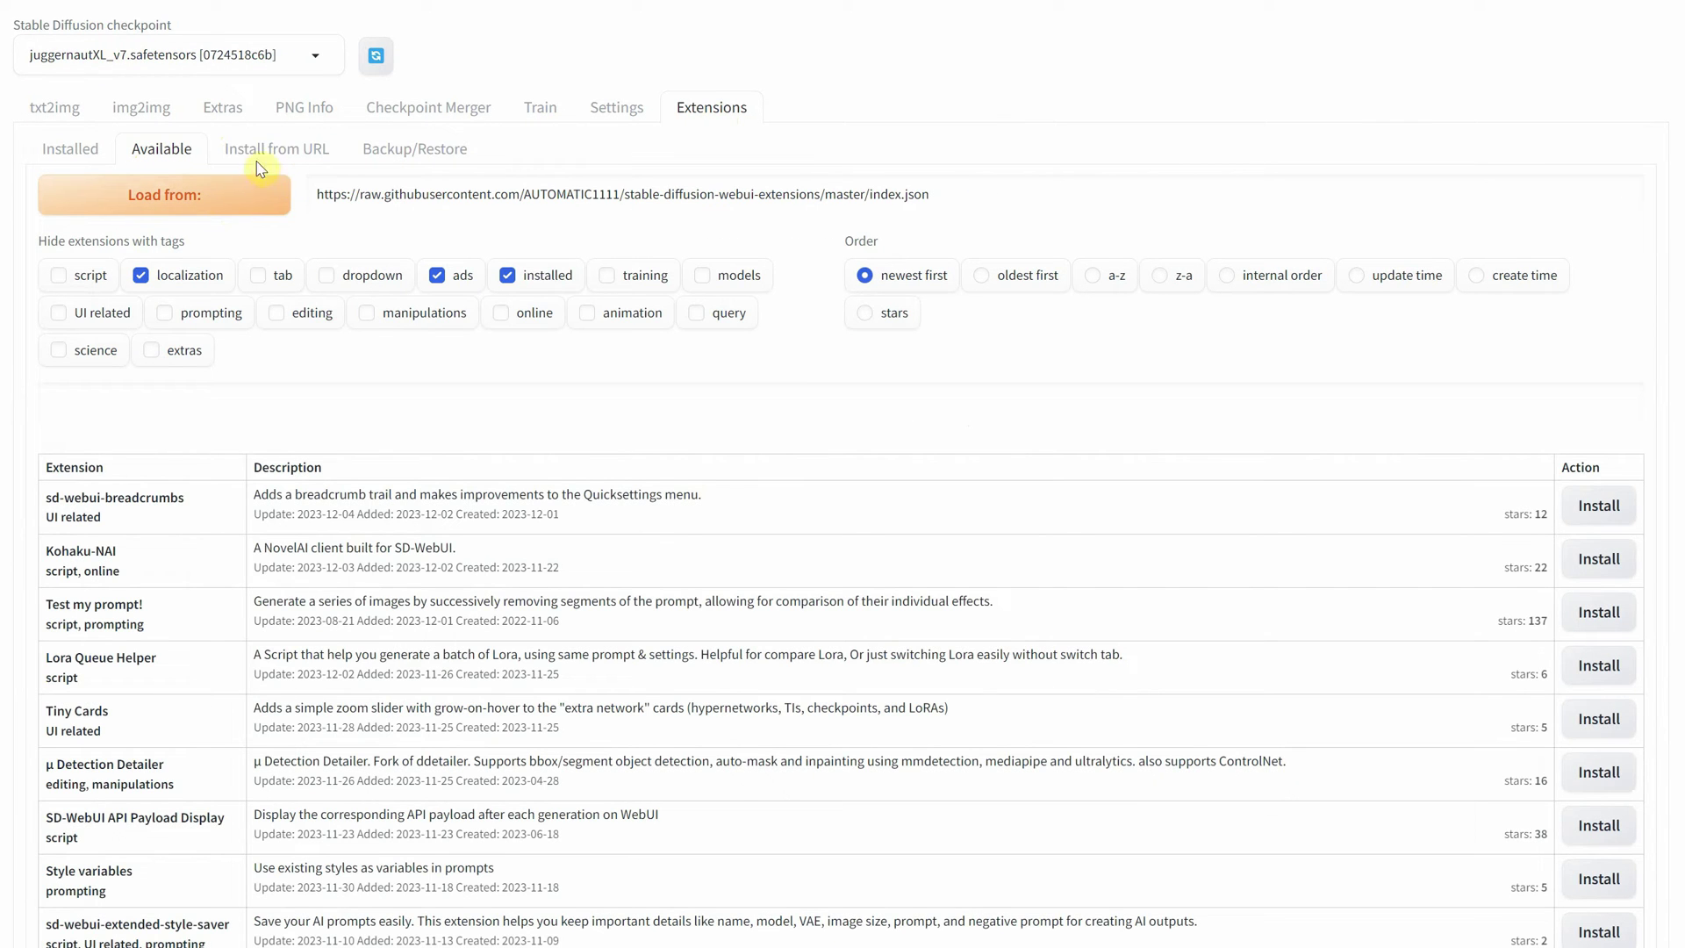
left_click(528, 279)
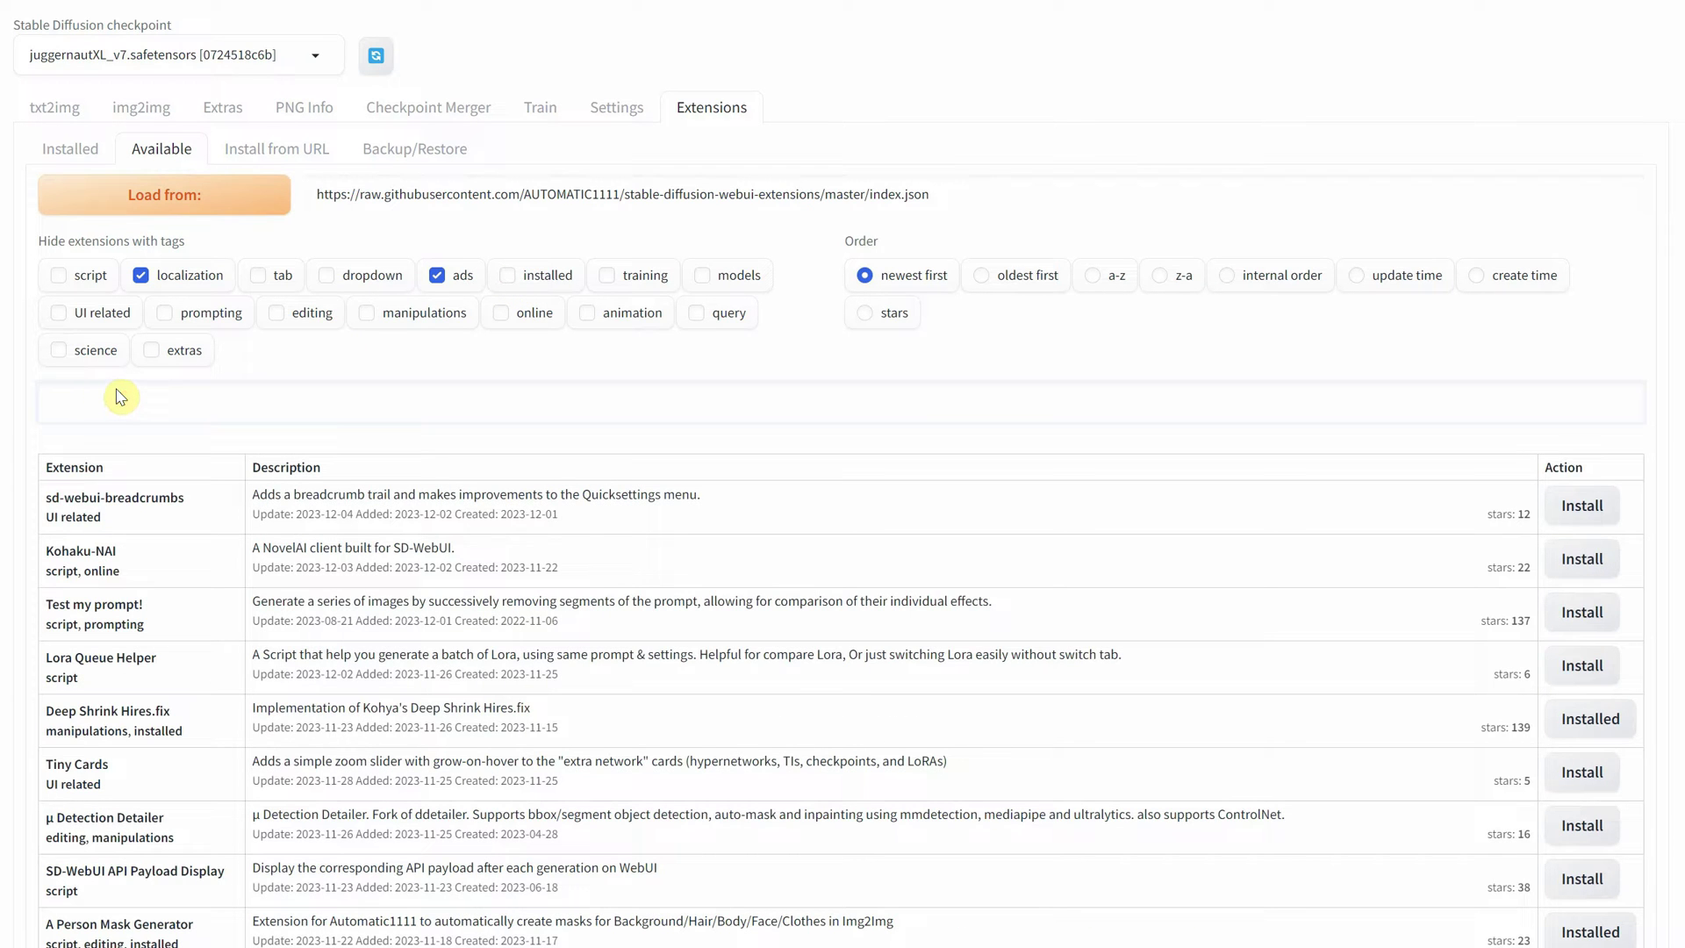
type("person")
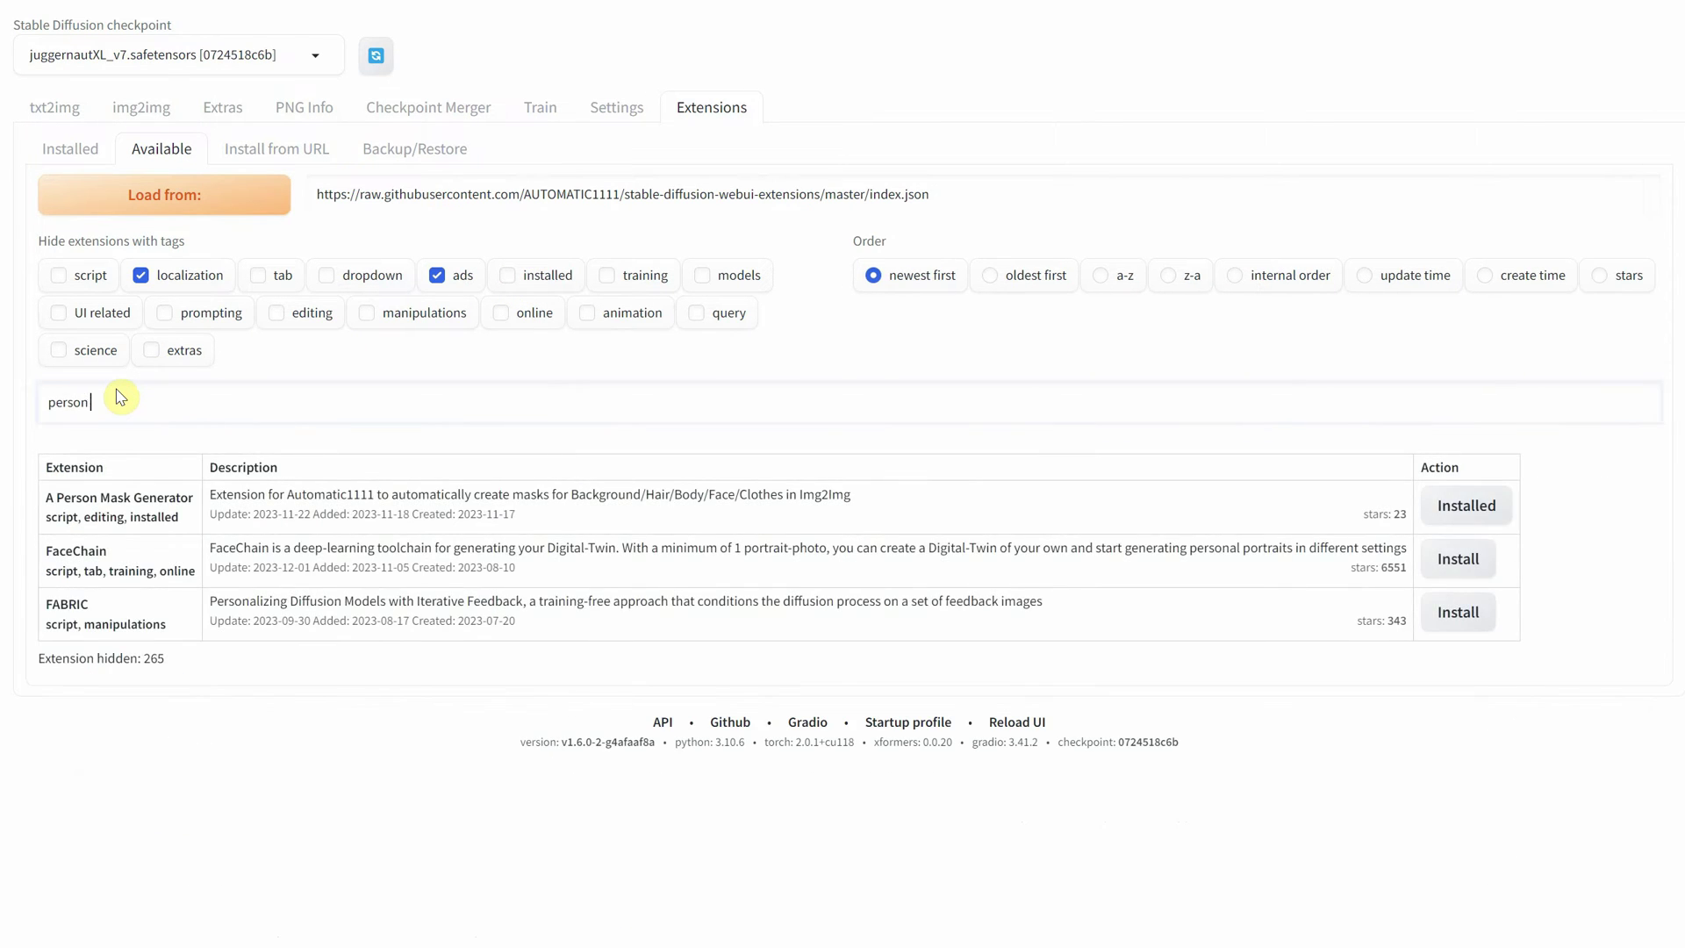
type(" mask")
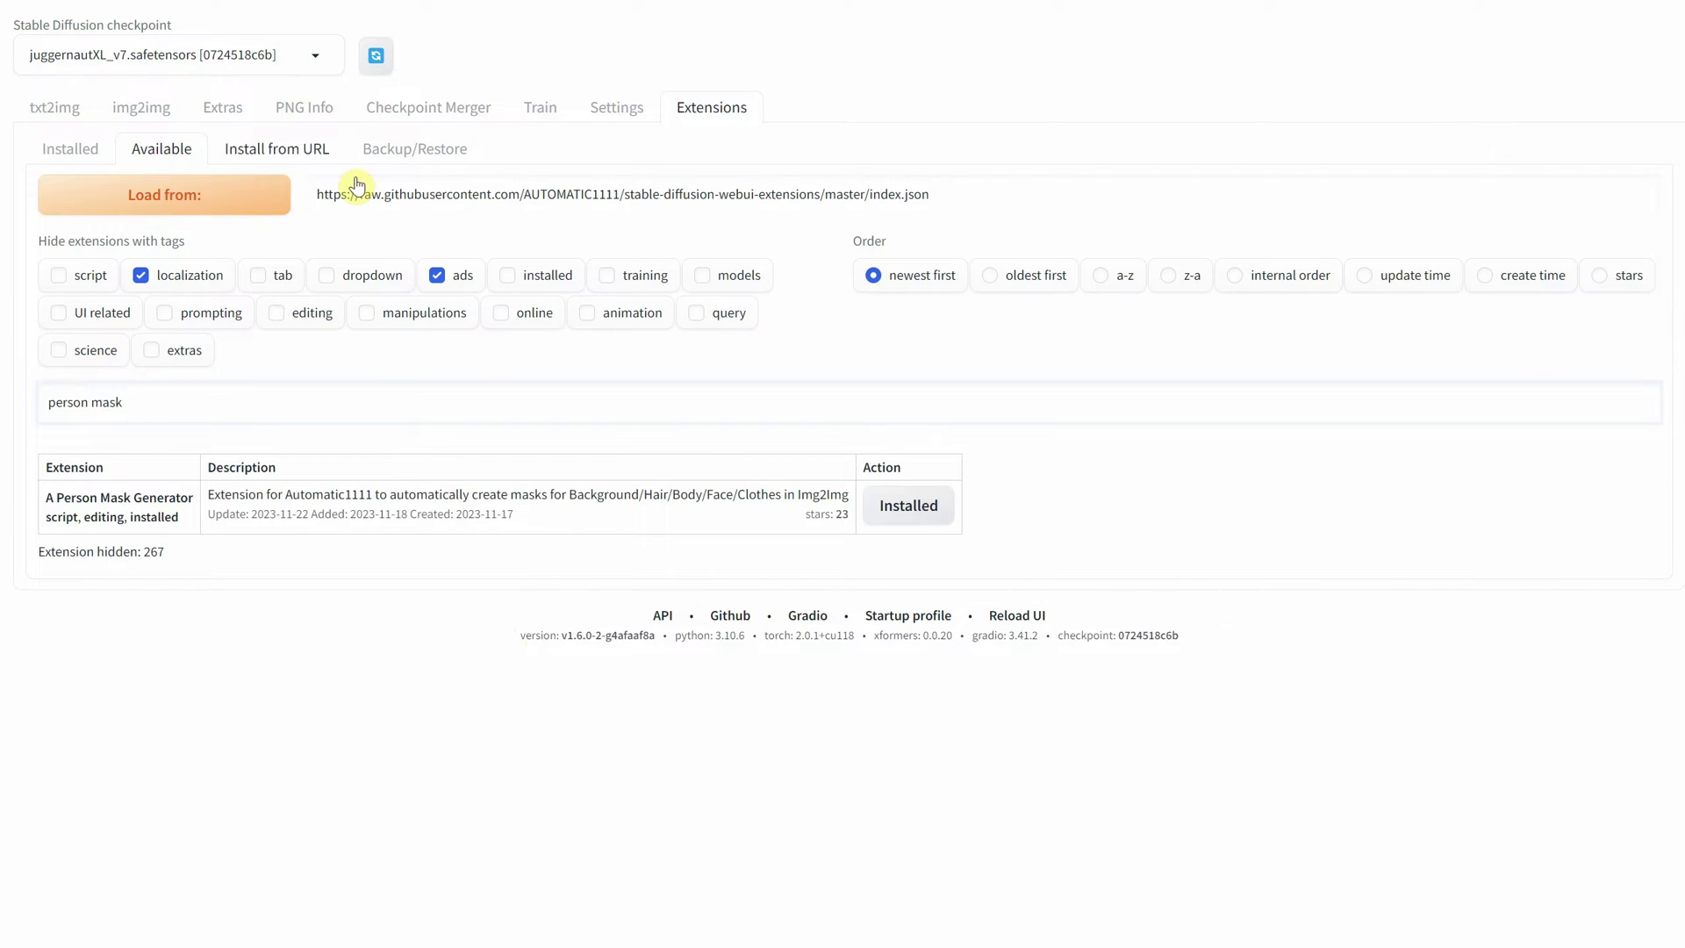
Load the portrait of the woman in the red sweater as the img2img source image.
left_click(139, 111)
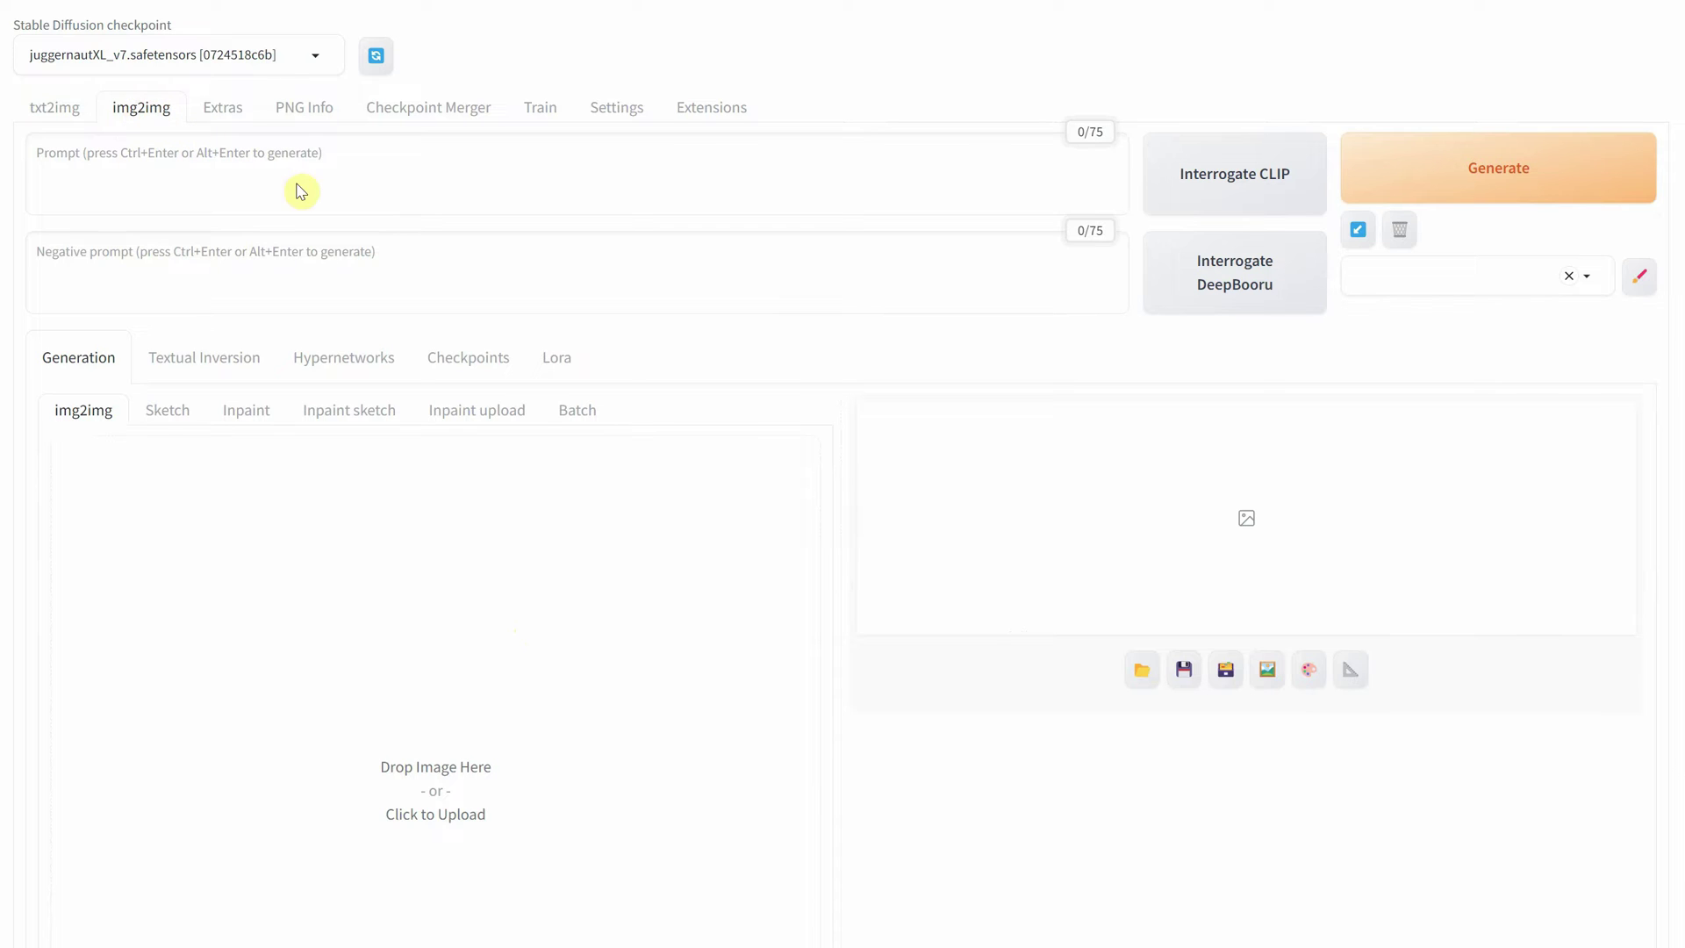
scroll(410, 274, "down", 3)
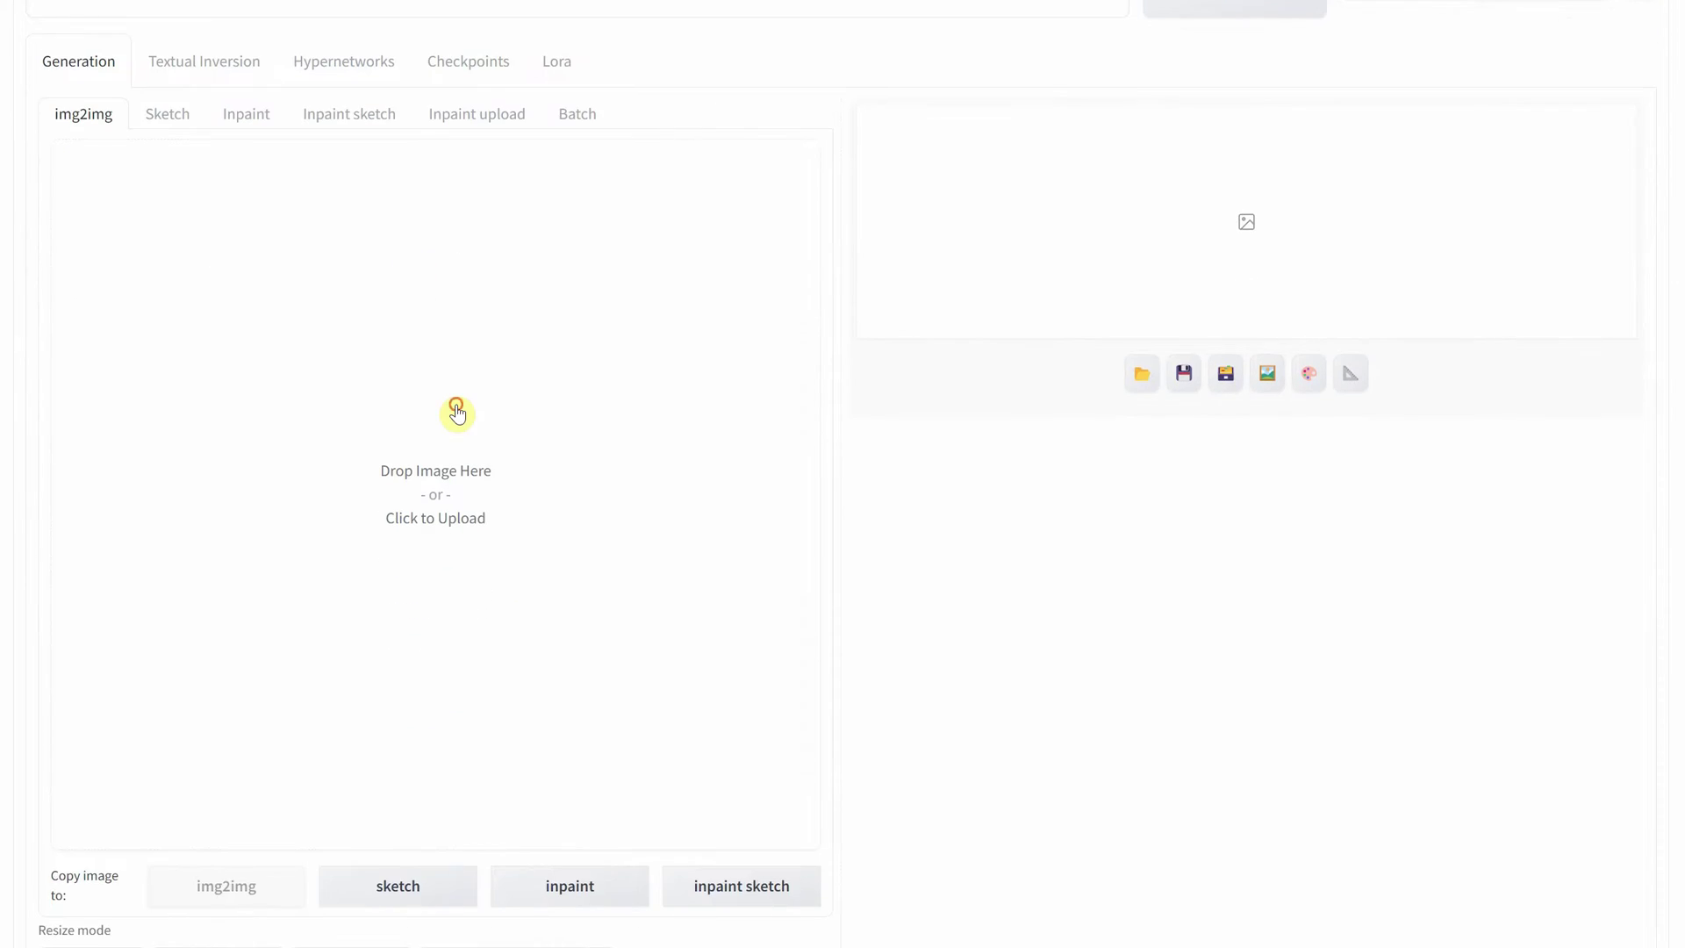
left_click(455, 409)
double_click(201, 116)
Check the sampling method, output size and CFG scale, and set the denoising strength to 1.
scroll(411, 269, "down", 7)
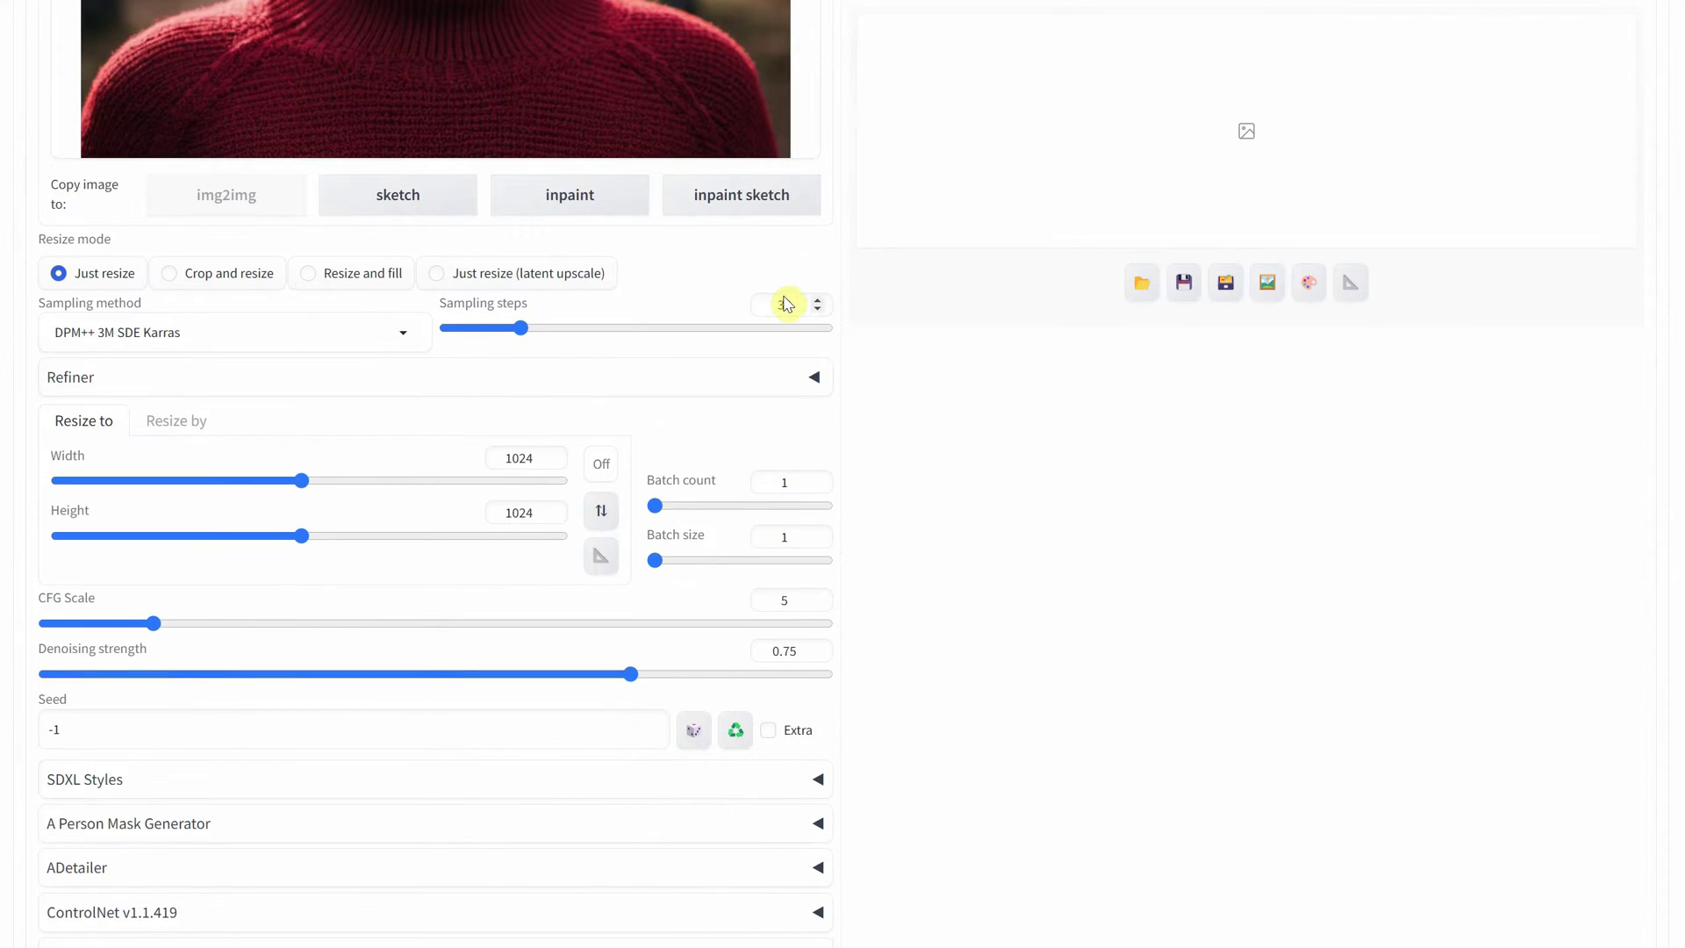
left_click(246, 325)
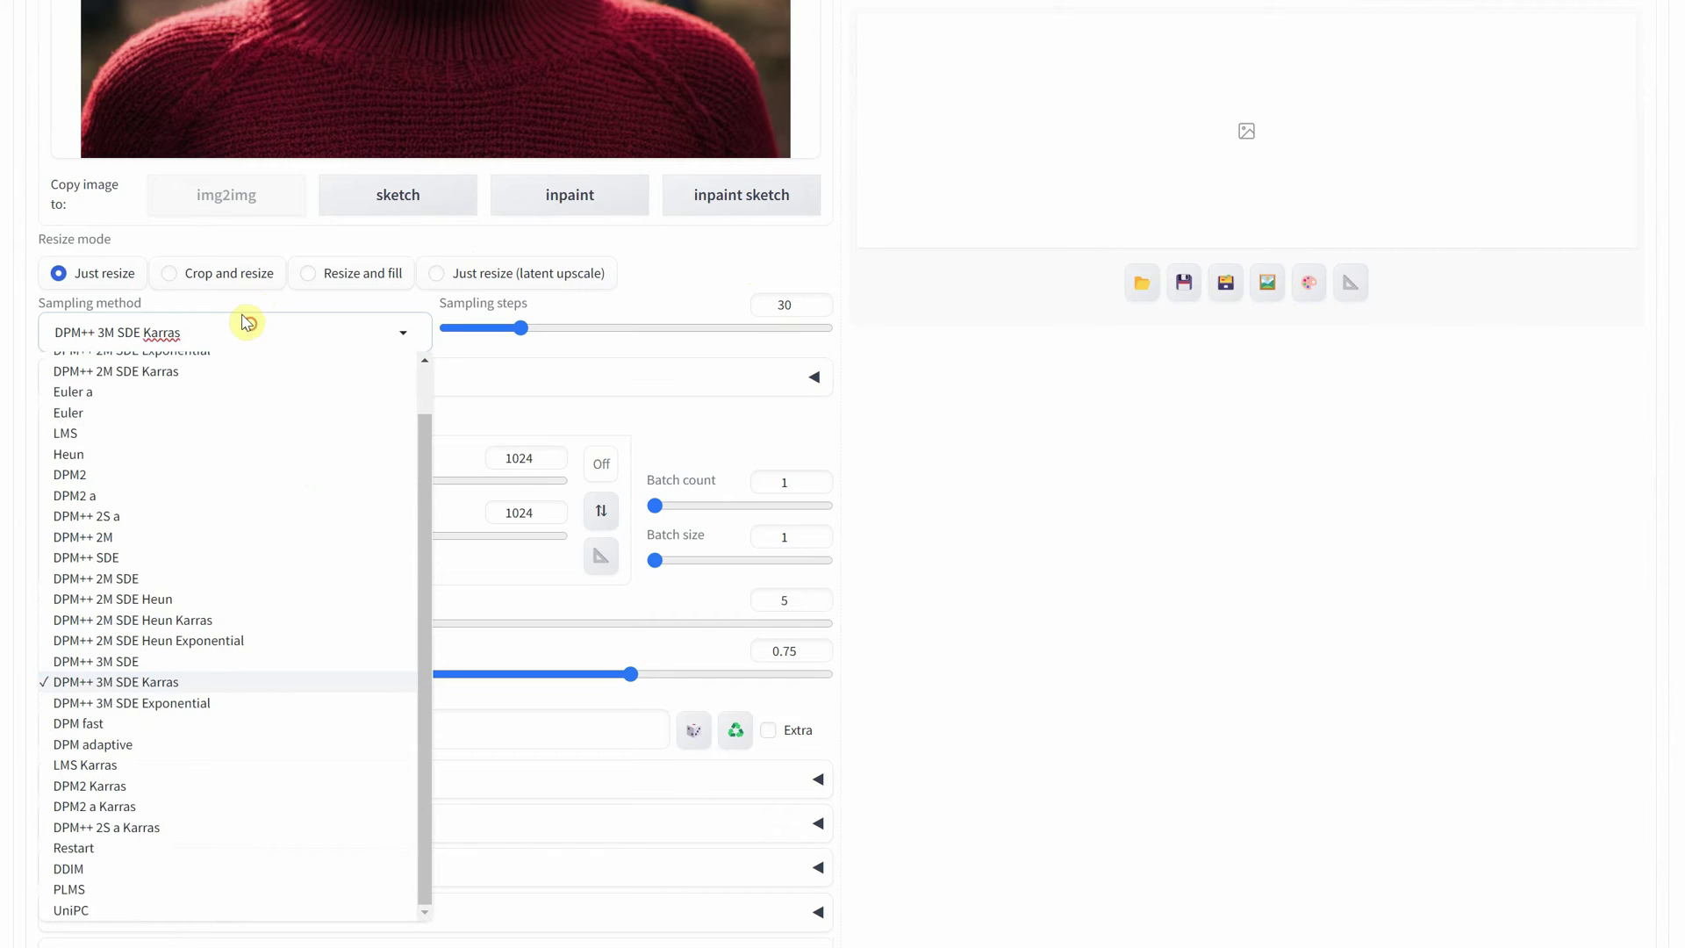
left_click(672, 414)
left_click_drag(530, 455, 459, 466)
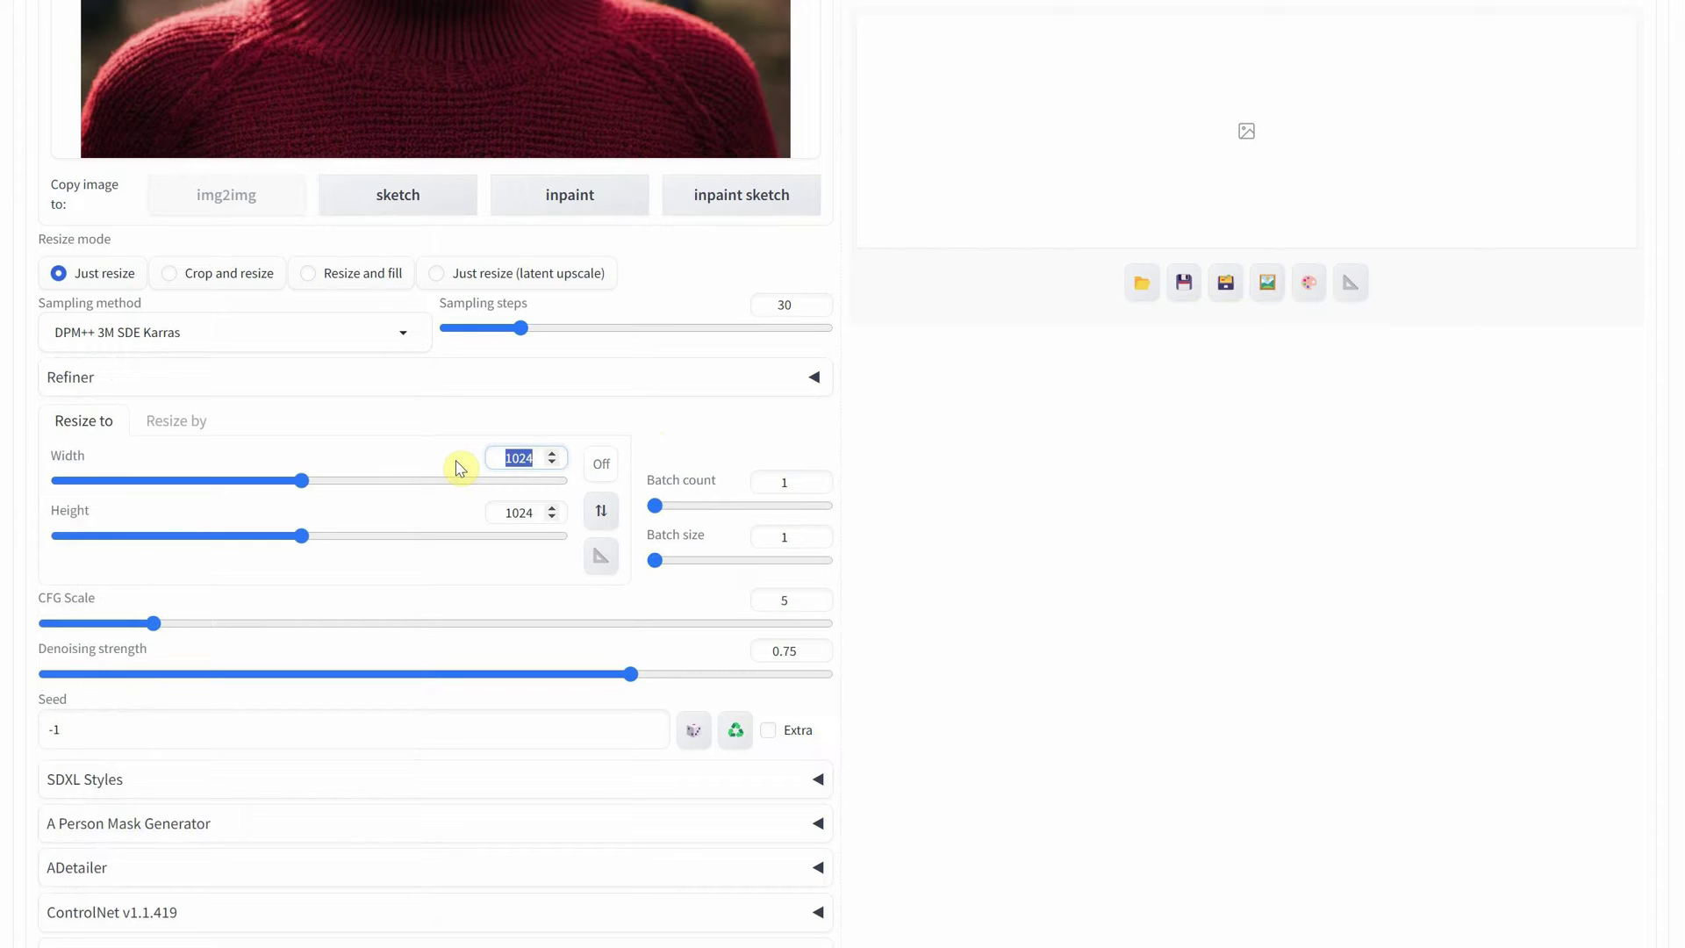
left_click_drag(529, 514, 440, 489)
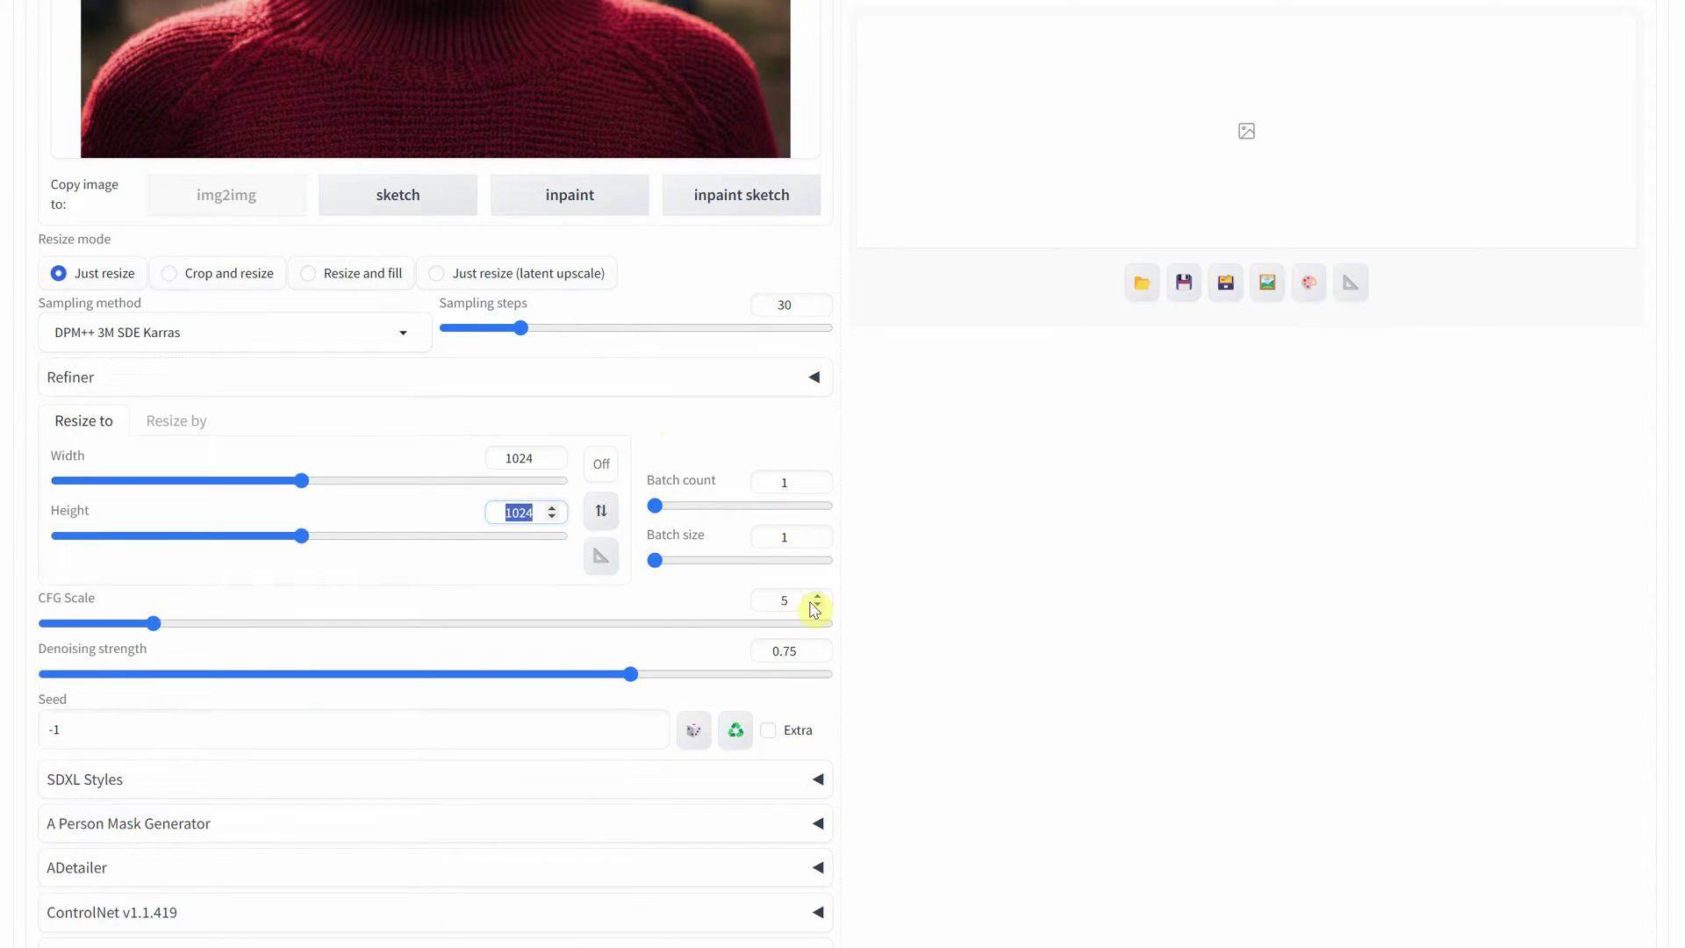
left_click_drag(803, 602, 636, 596)
left_click(641, 671)
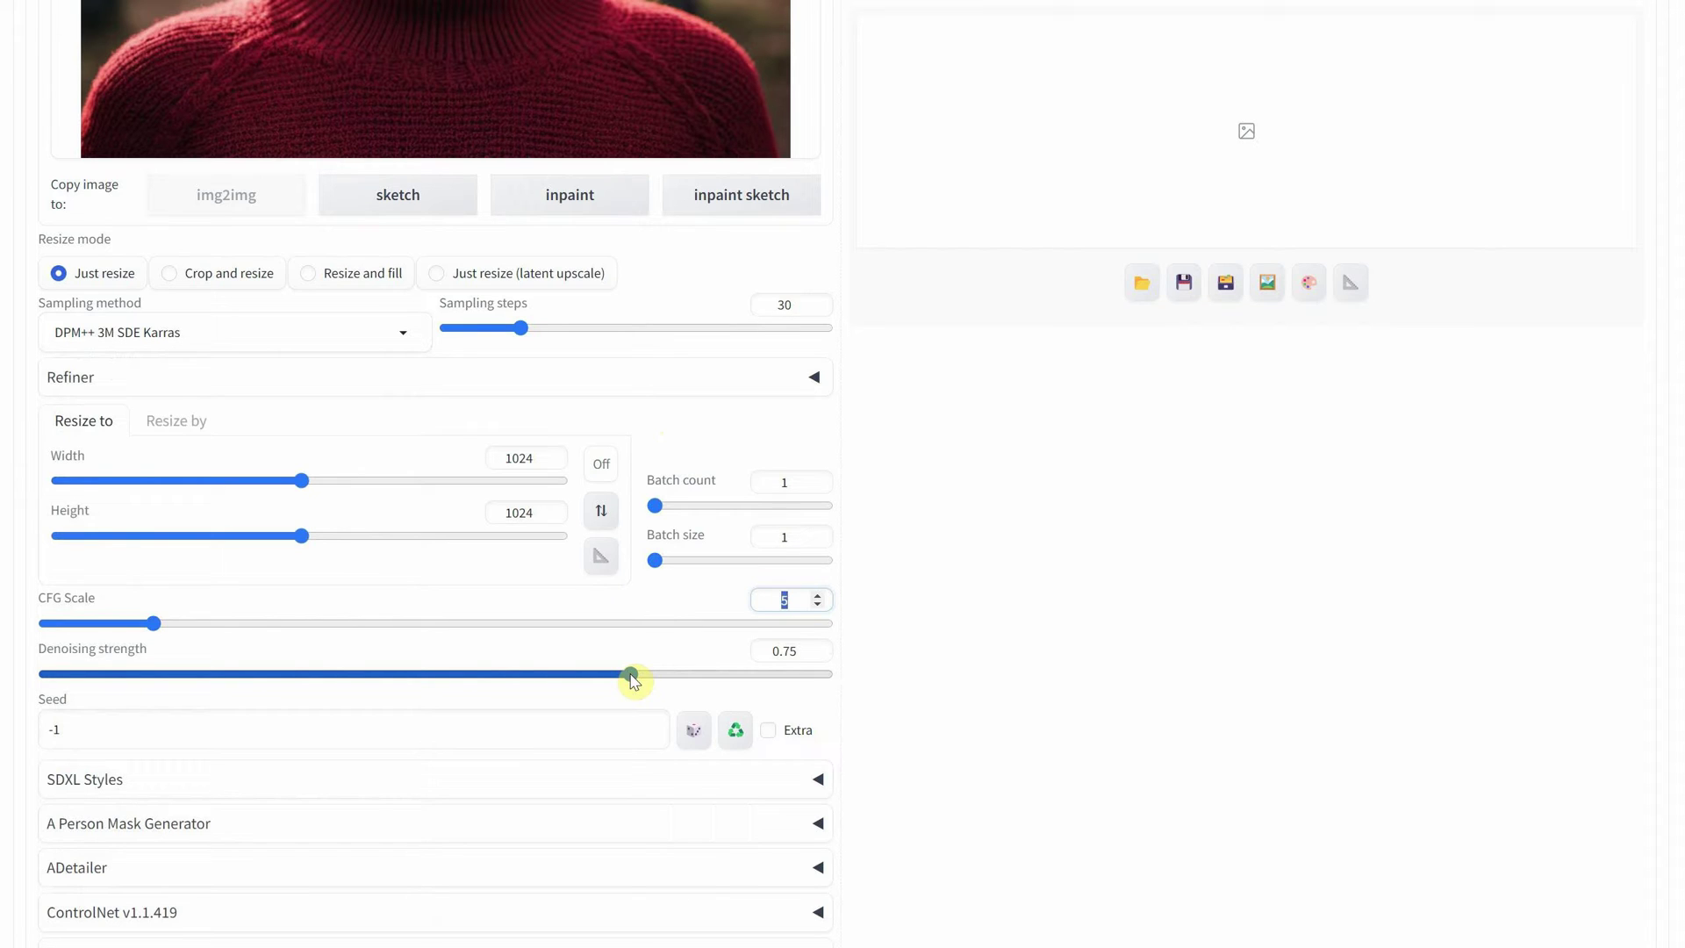
left_click_drag(634, 680, 829, 675)
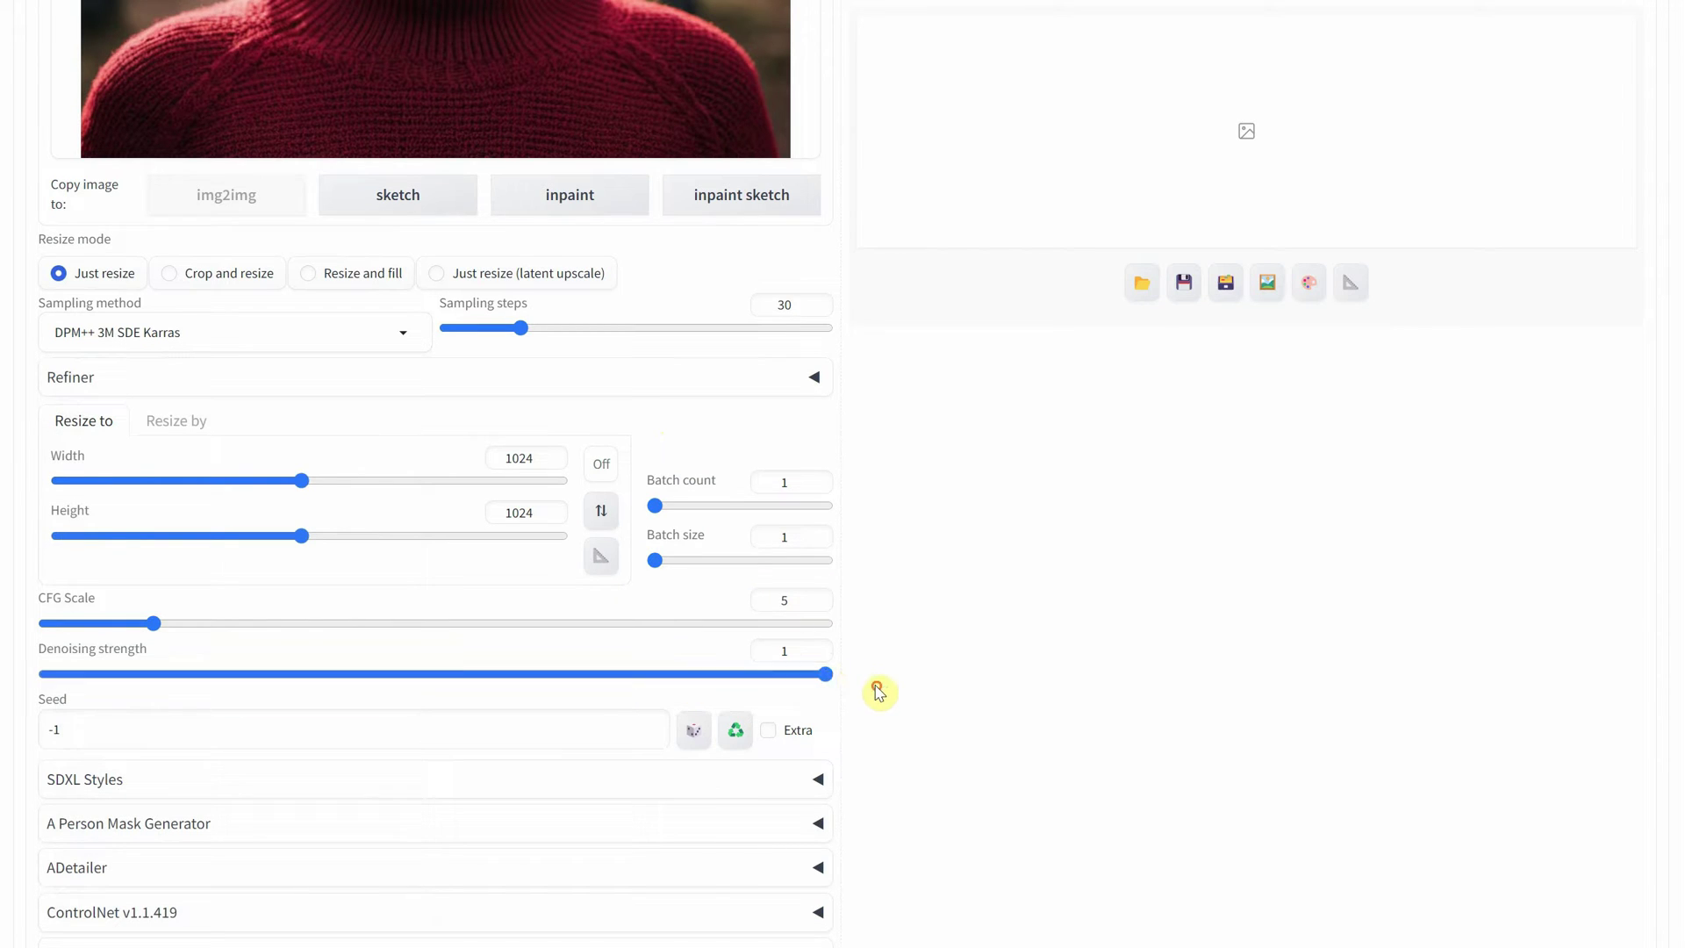
Enable A Person Mask Generator and preview its face (skin) mask.
scroll(604, 527, "down", 2)
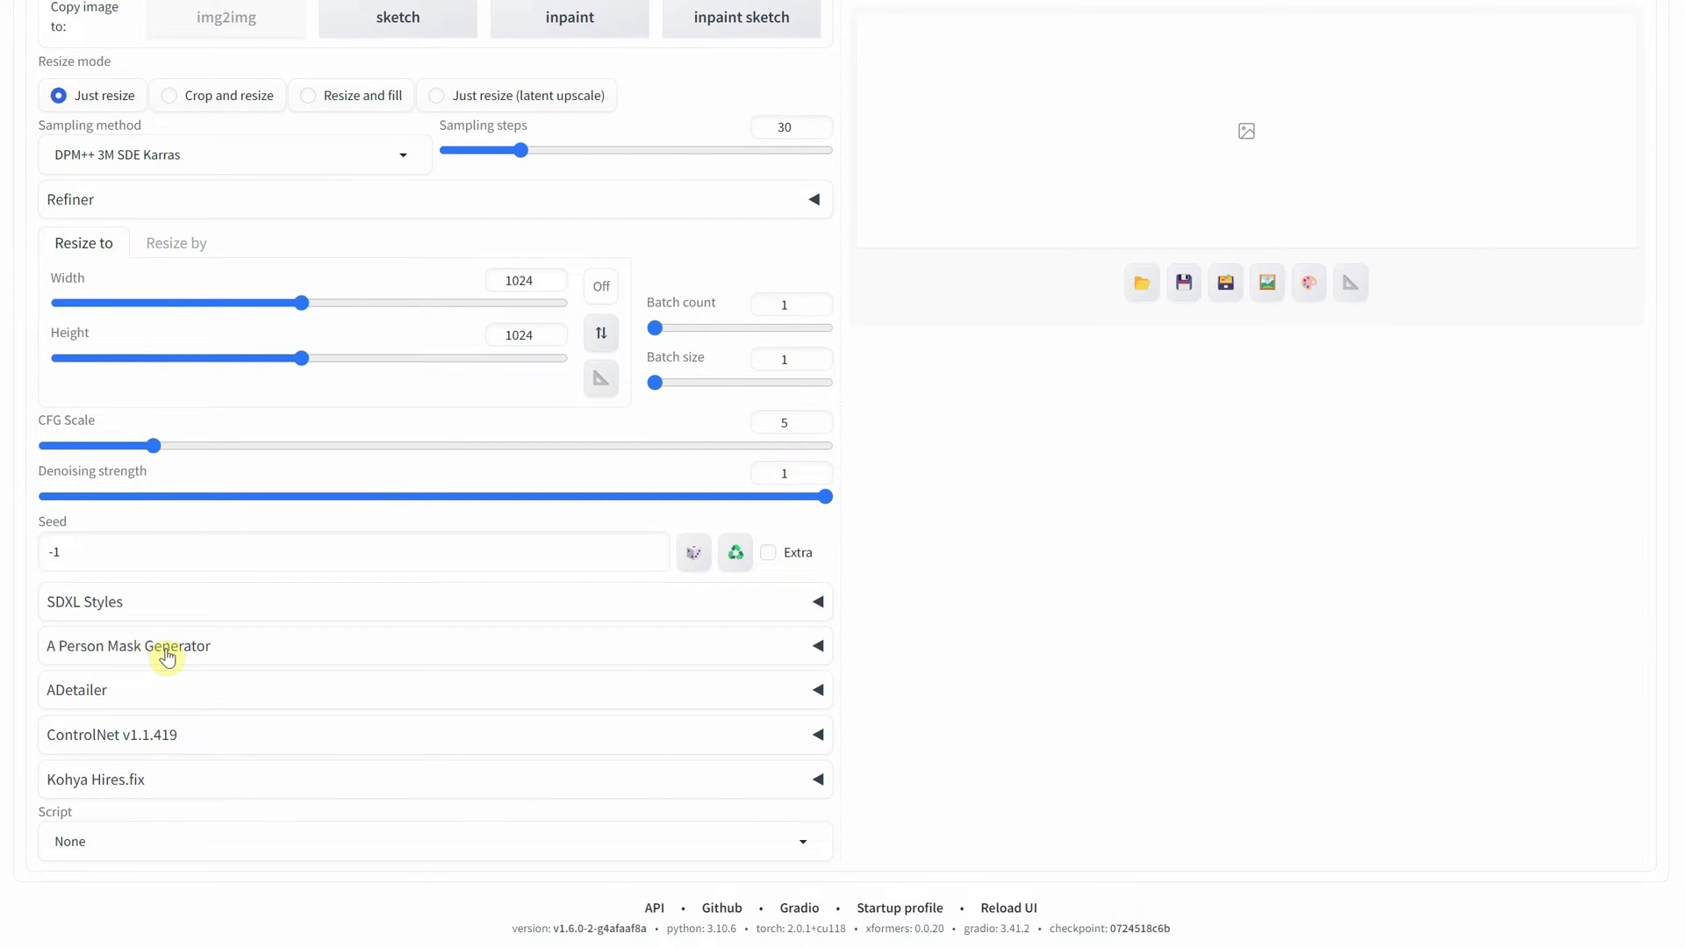
left_click(189, 654)
scroll(194, 654, "down", 2)
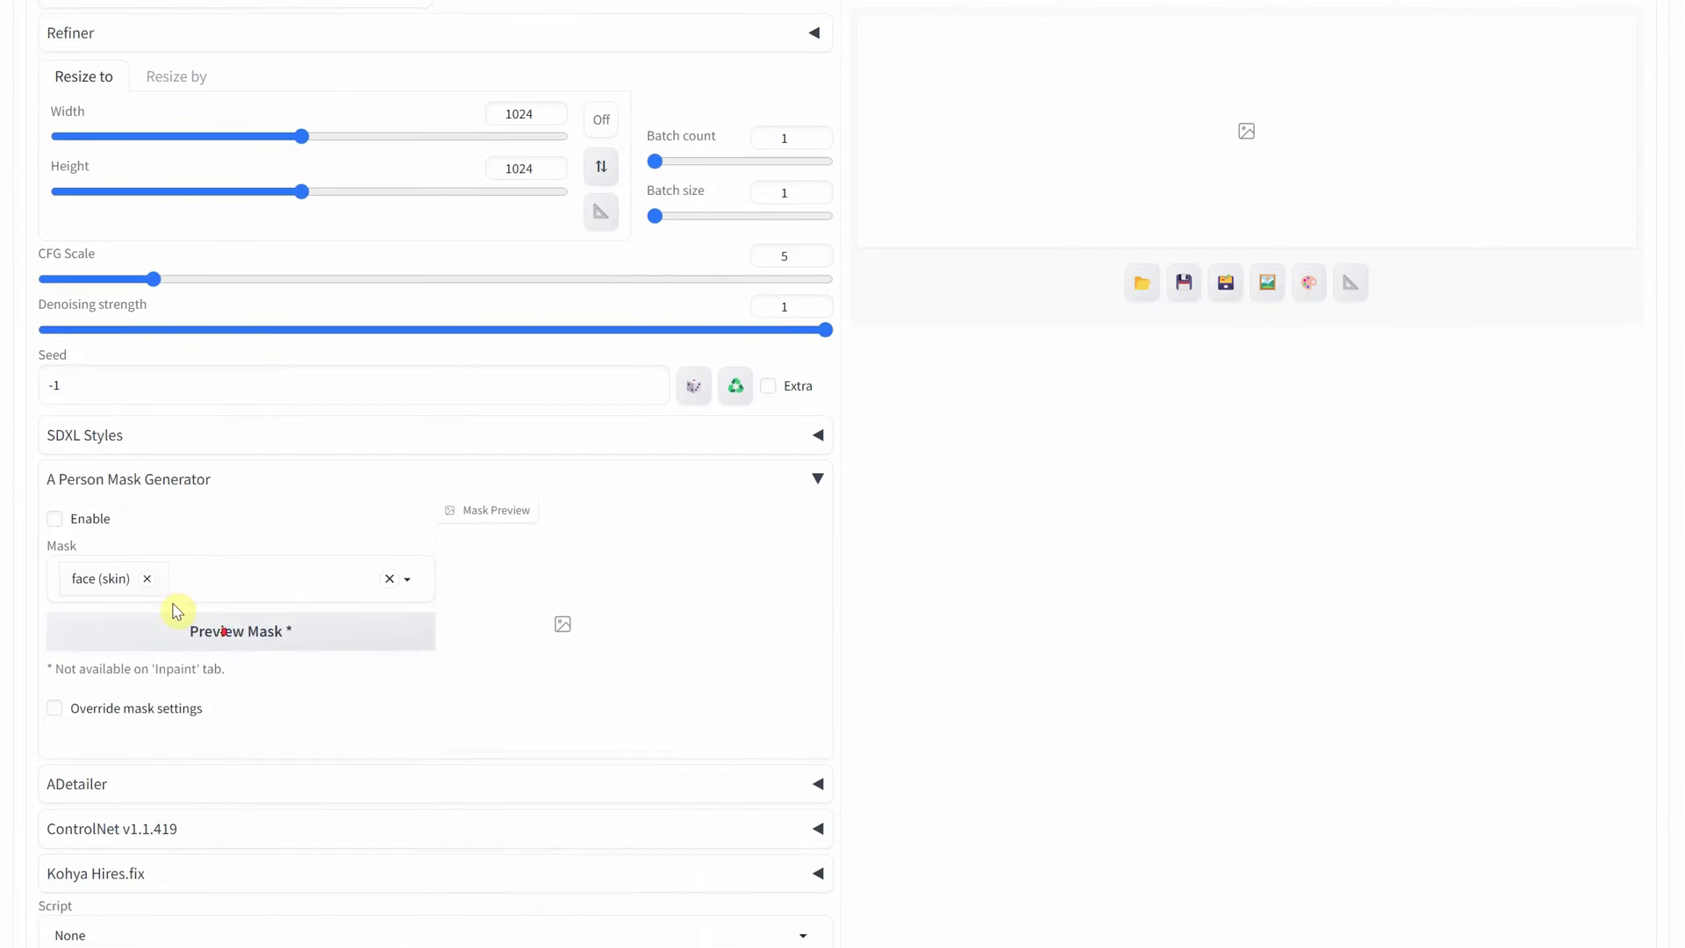
left_click(55, 488)
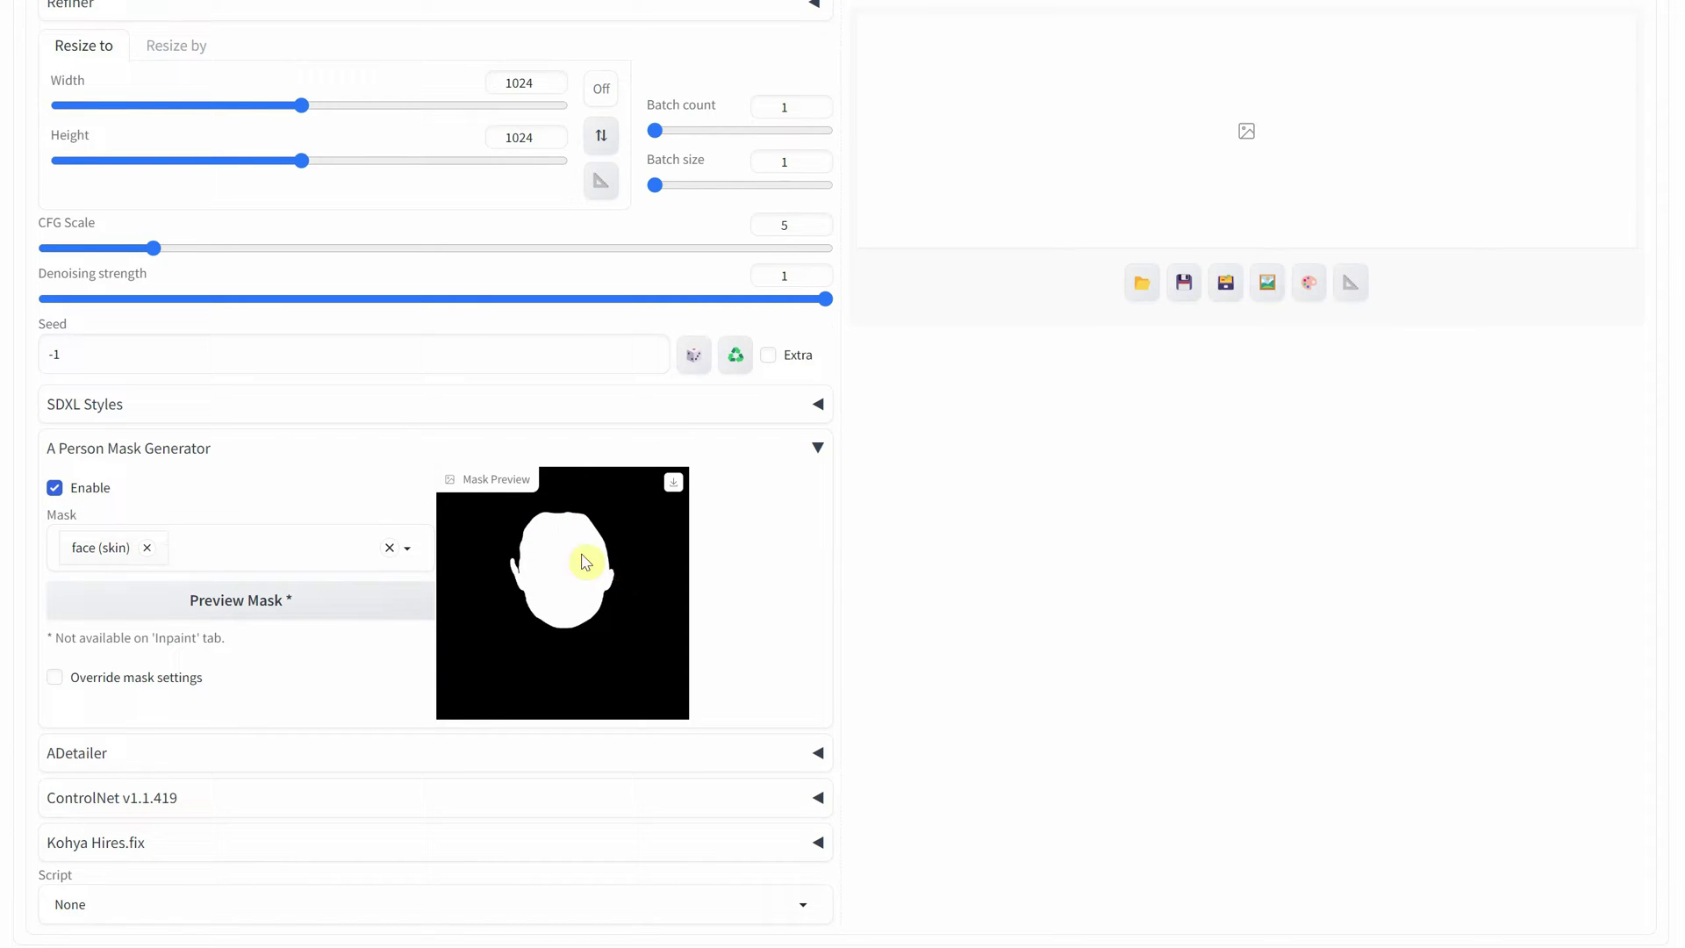
Replace the face (skin) mask with background and compare the mask preview with the source portrait.
left_click(146, 547)
left_click(403, 546)
left_click(123, 432)
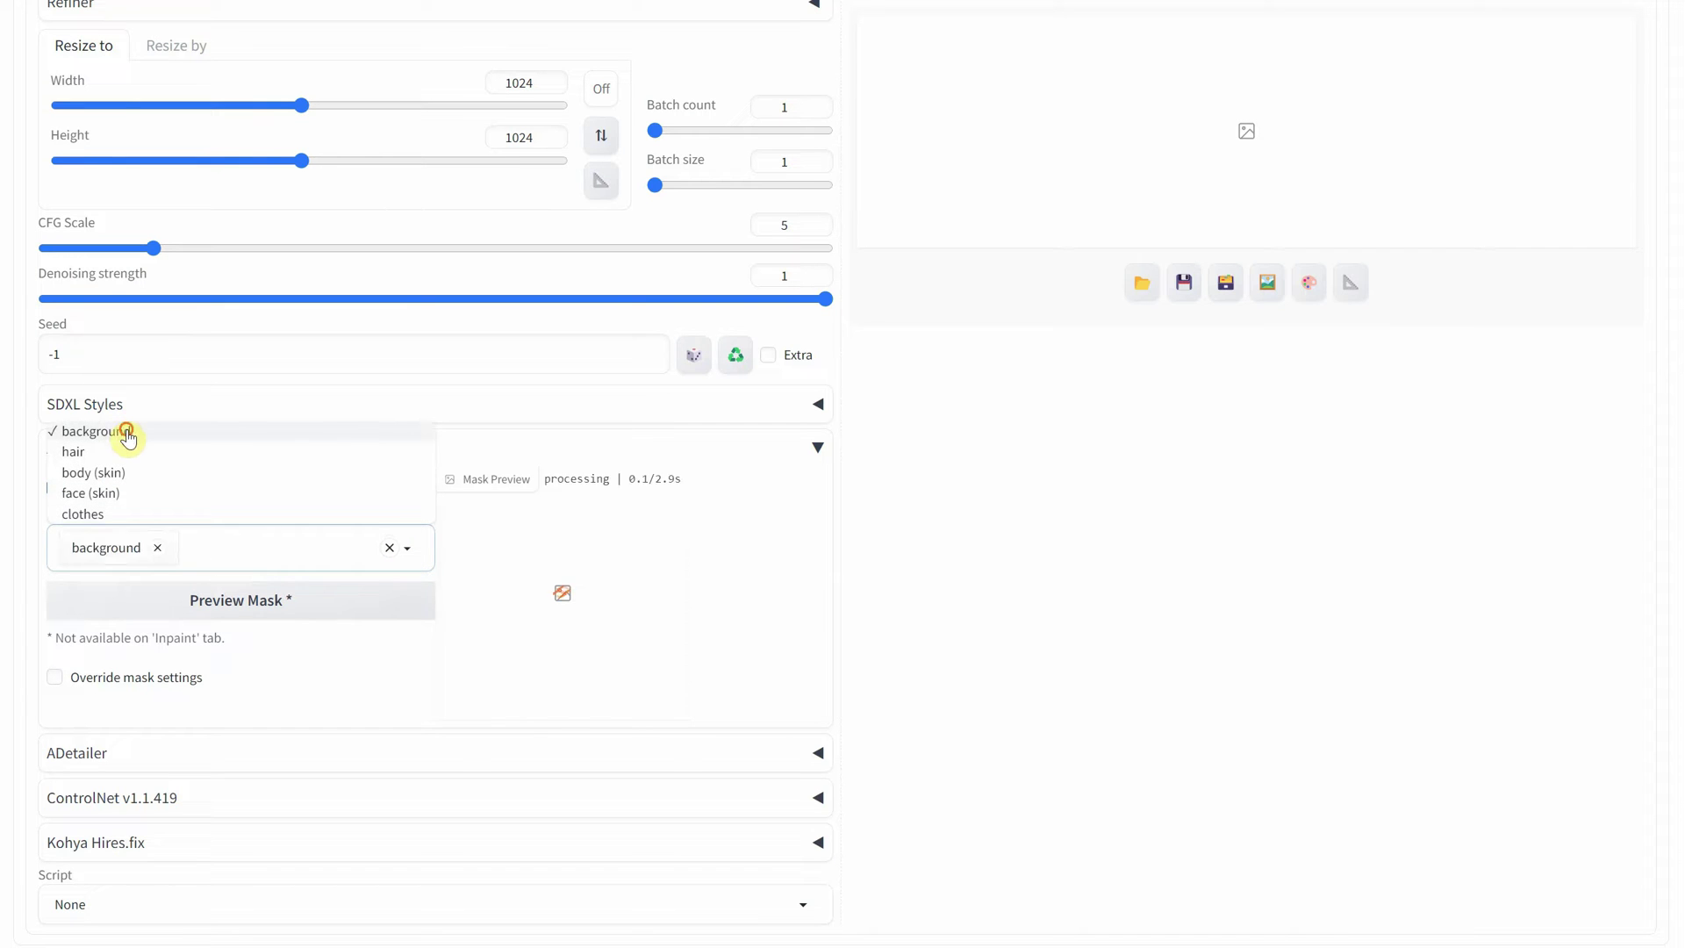
scroll(615, 558, "up", 10)
scroll(492, 369, "down", 10)
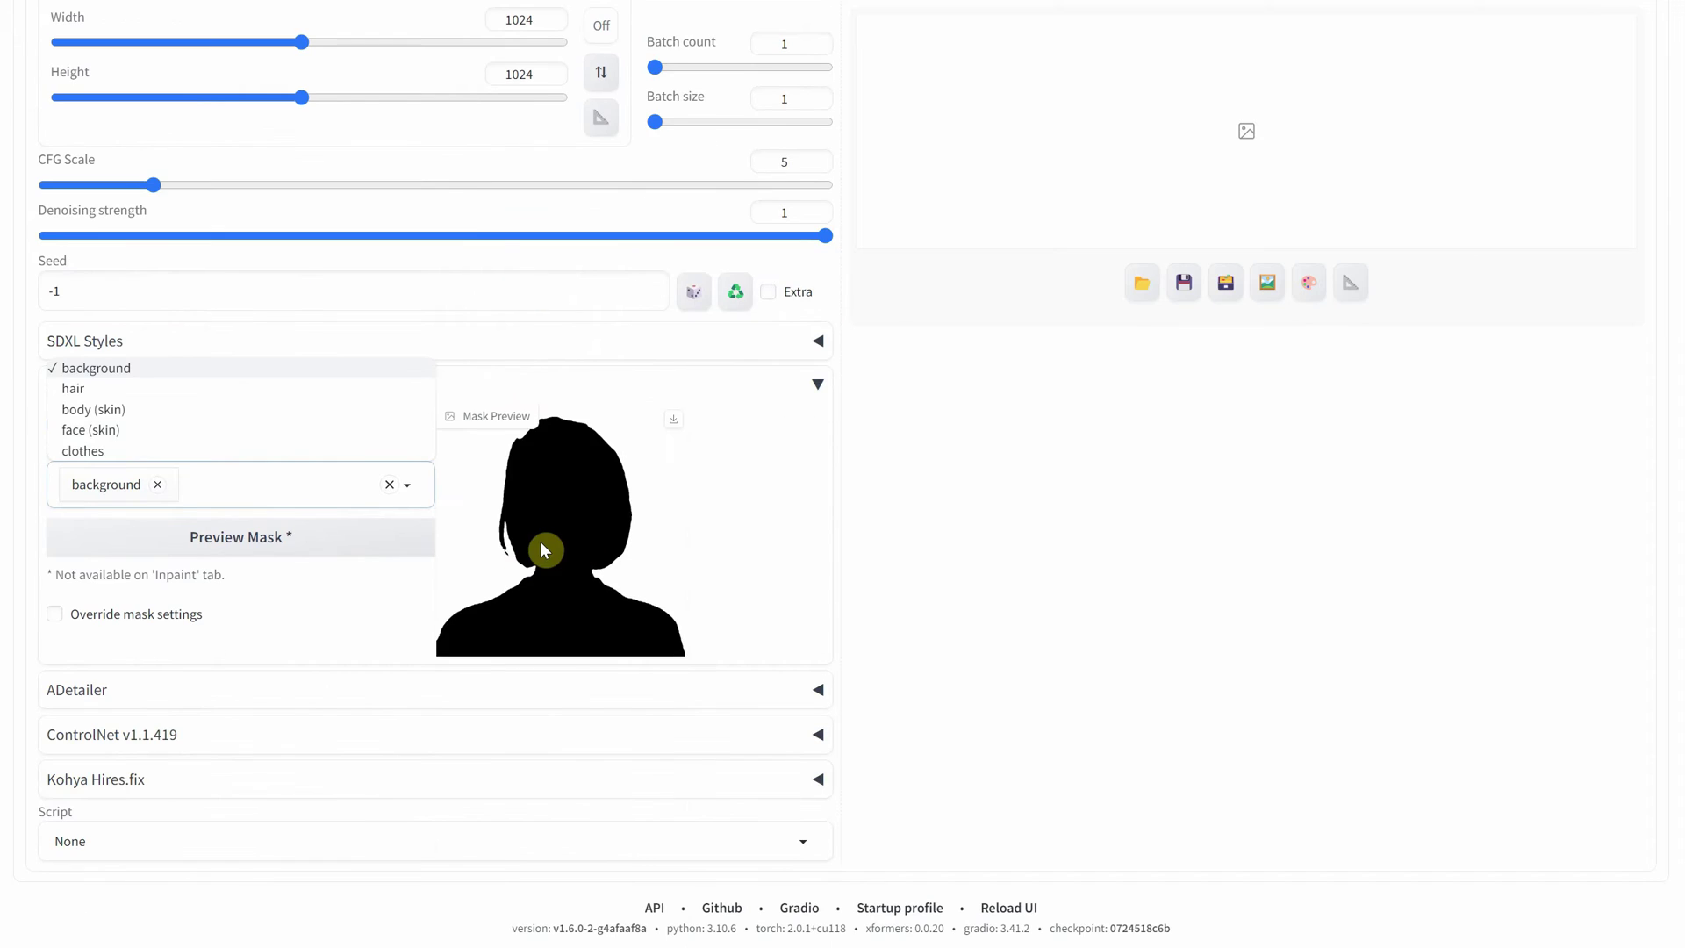
Generate the portrait with the prompt "simple orange background blurred" and inspect the result enlarged.
scroll(562, 531, "up", 6)
scroll(582, 524, "up", 10)
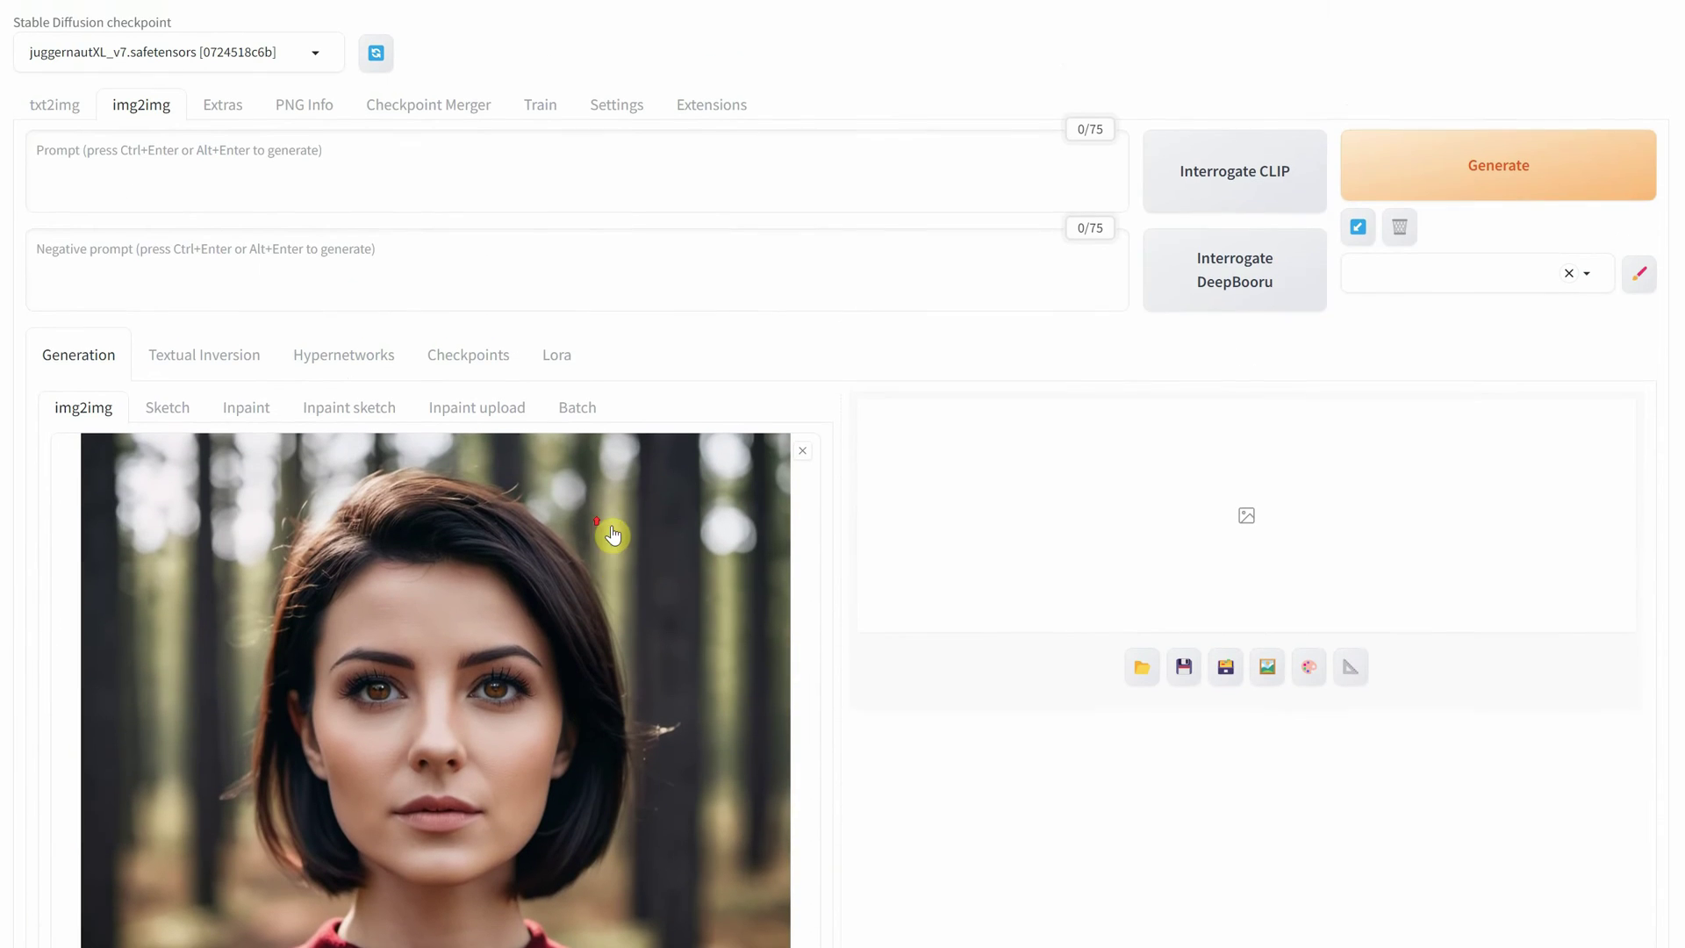
left_click(365, 160)
type("simple orange background blurred")
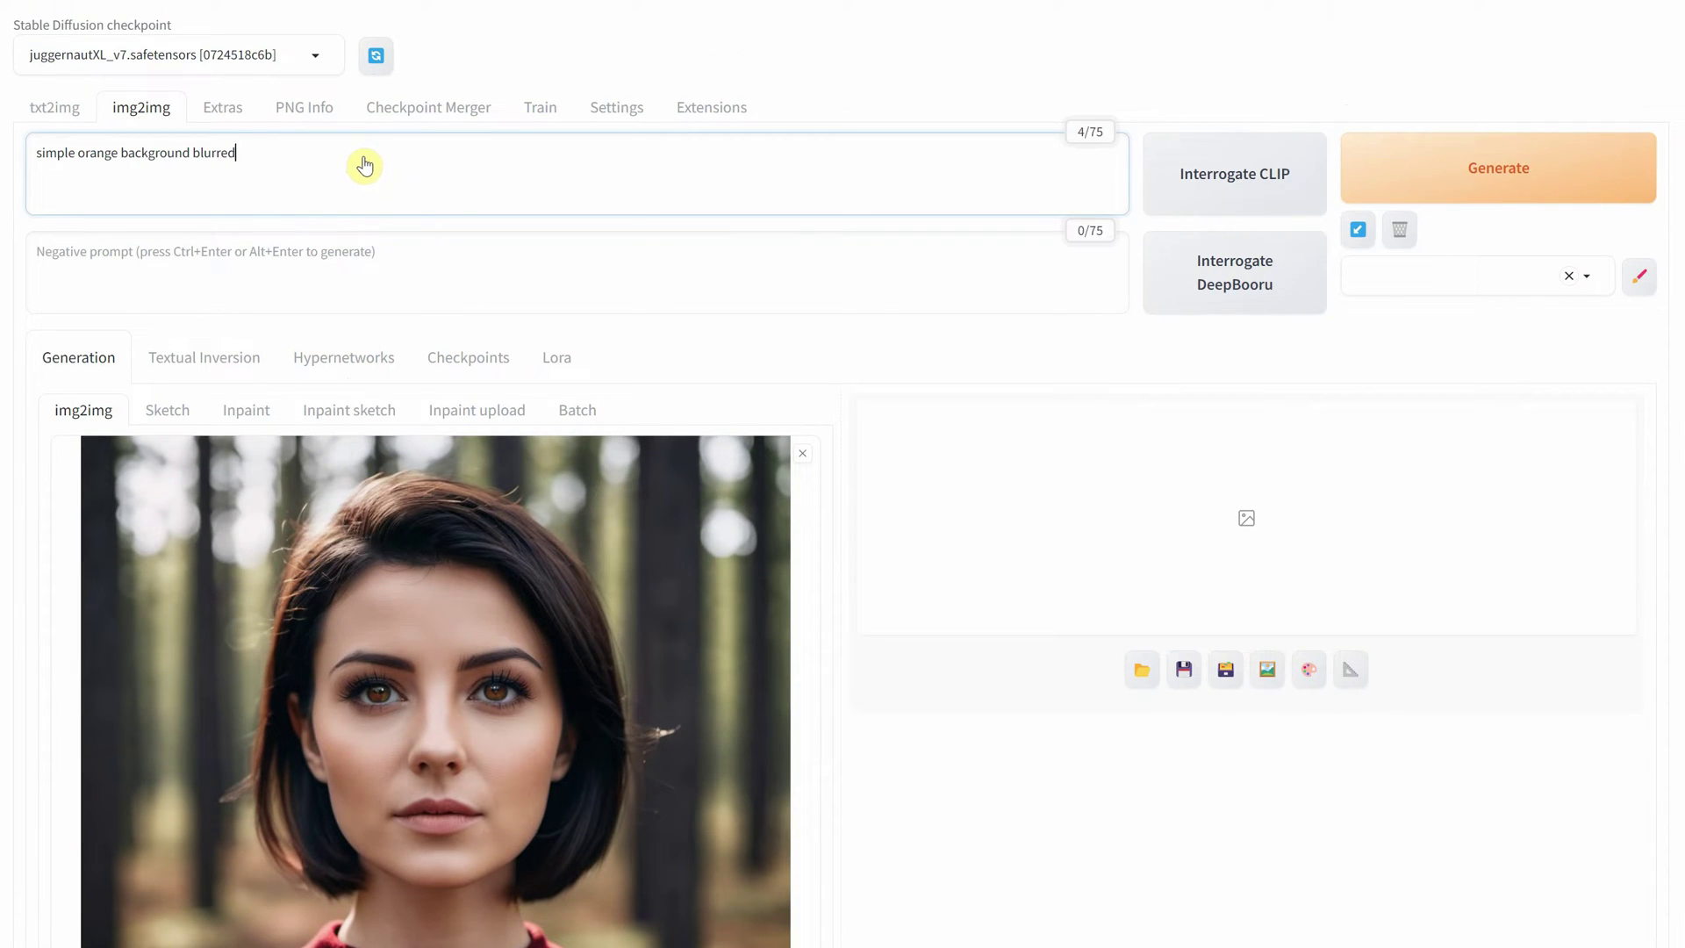
left_click(1442, 179)
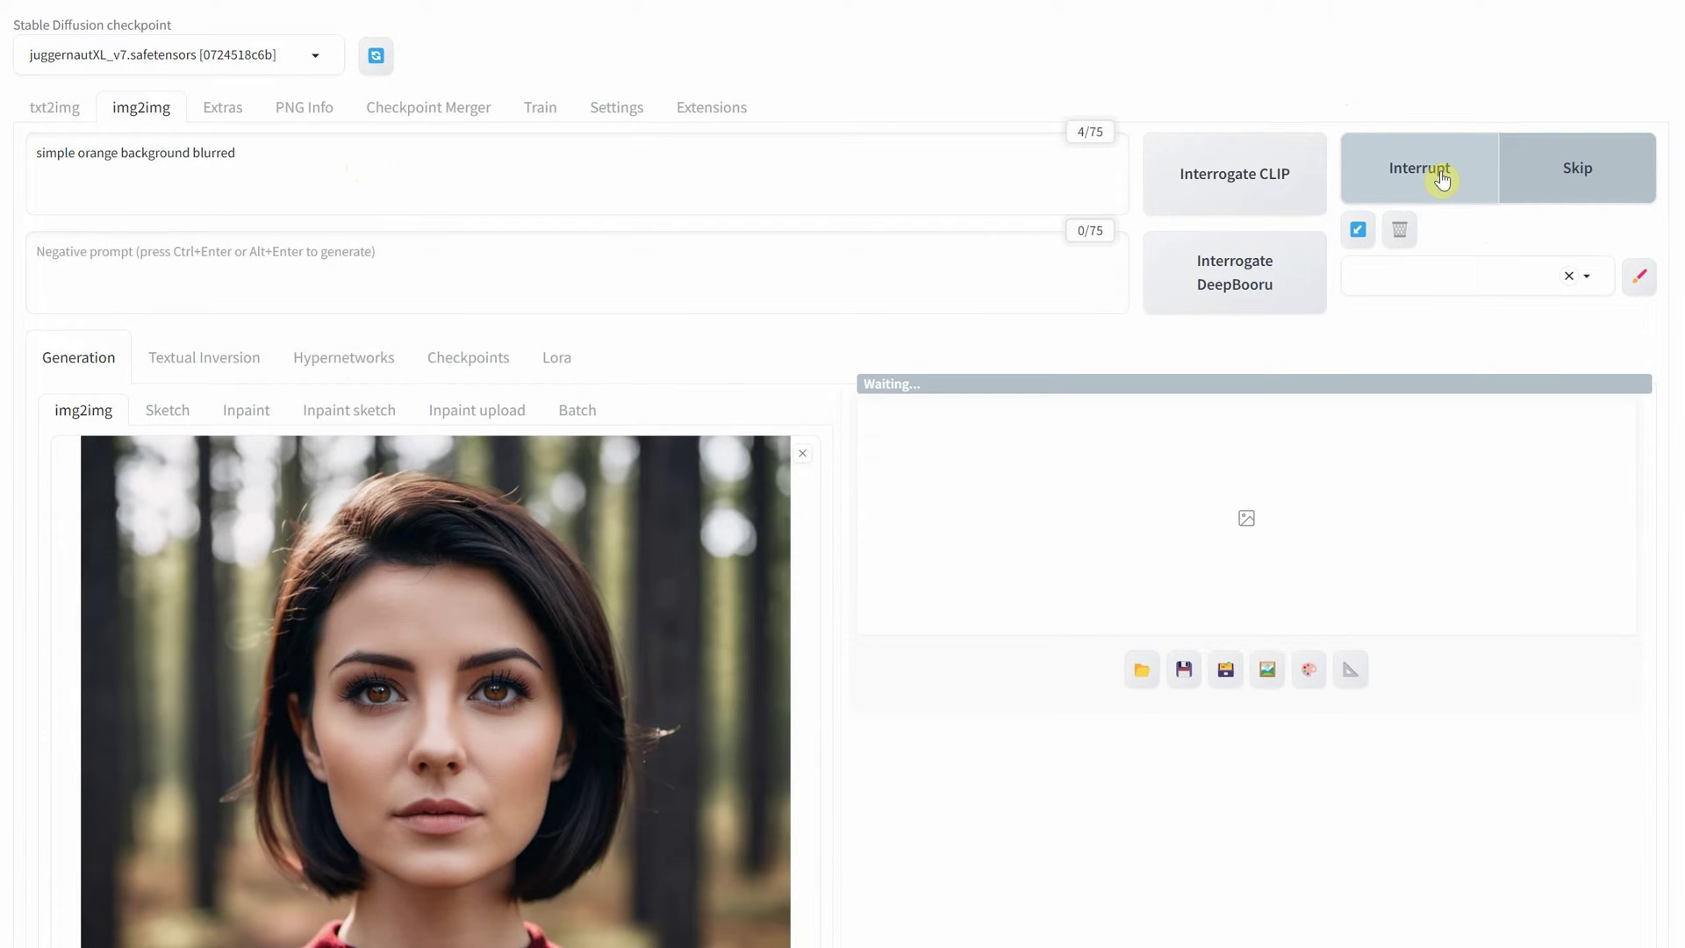
left_click(1290, 517)
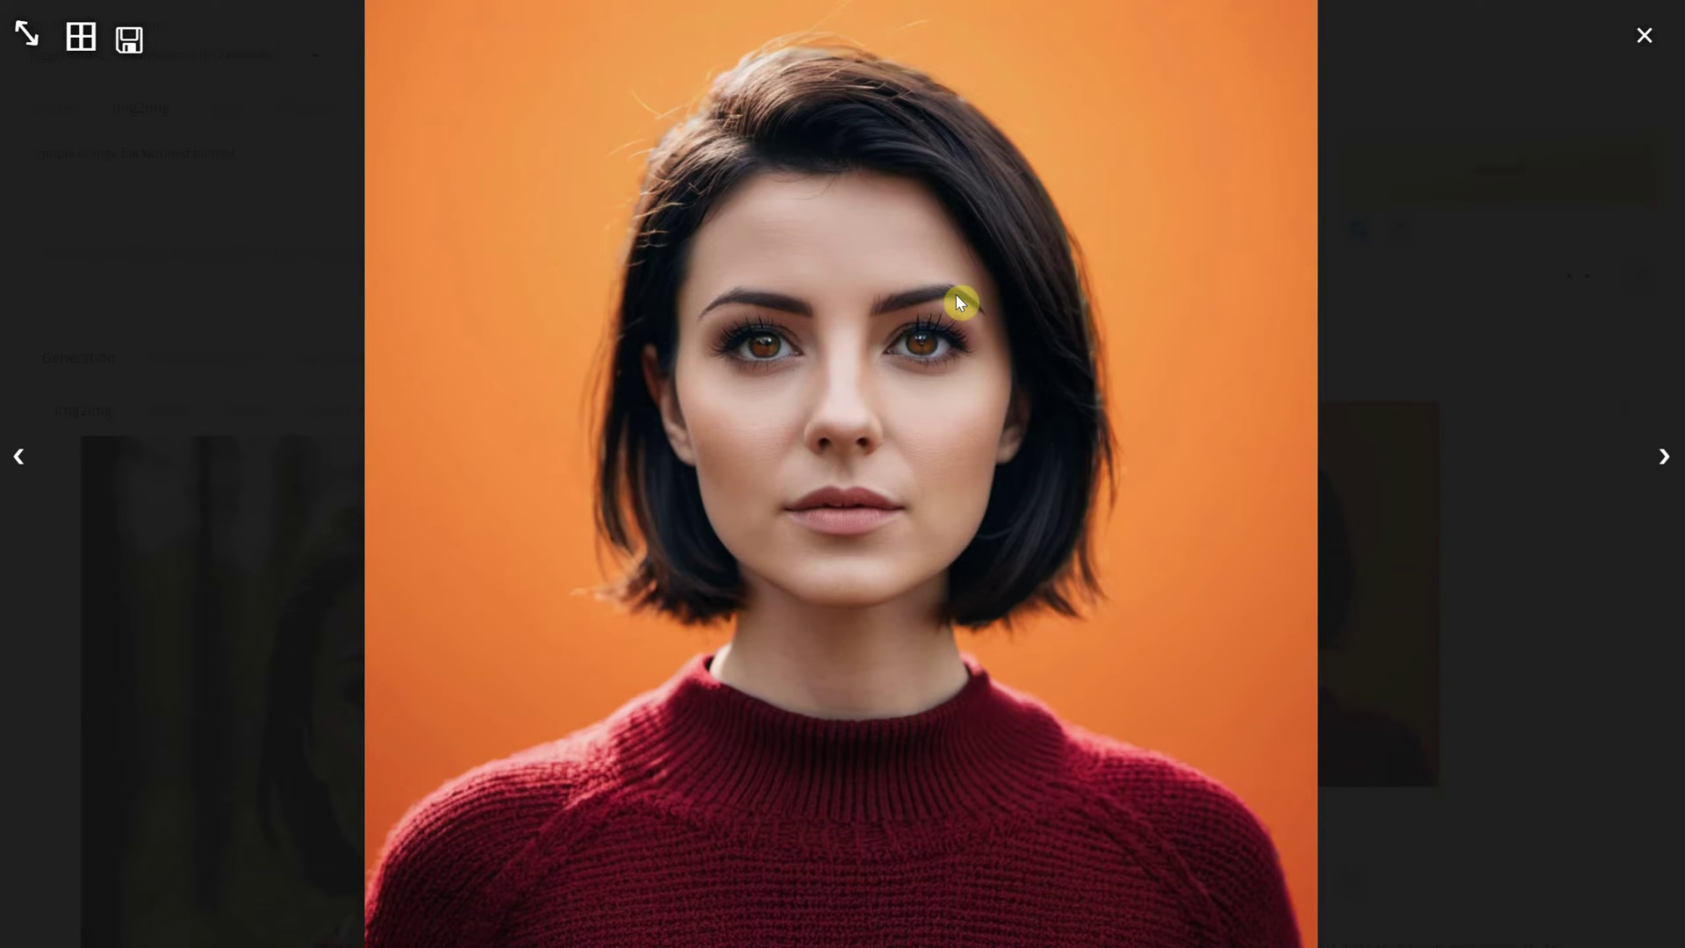
left_click(1639, 35)
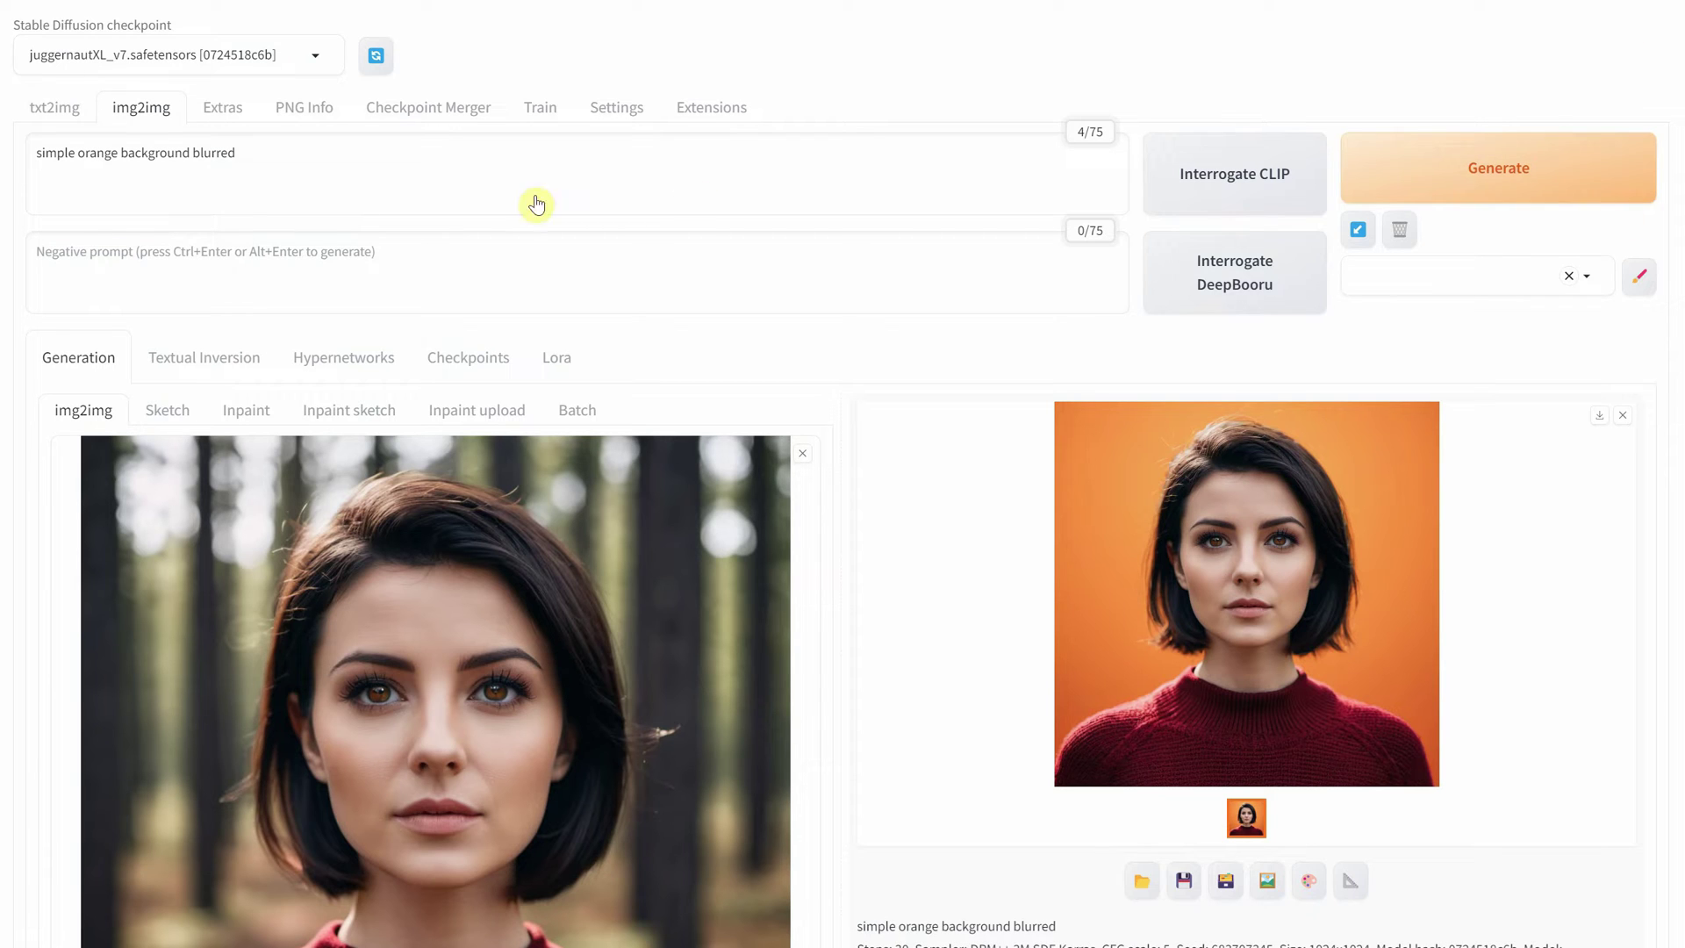
Replace the prompt with "Egyptian pyramid in the background", generate the image and inspect it enlarged.
triple_click(501, 165)
type("Egyptian pyramid in the background")
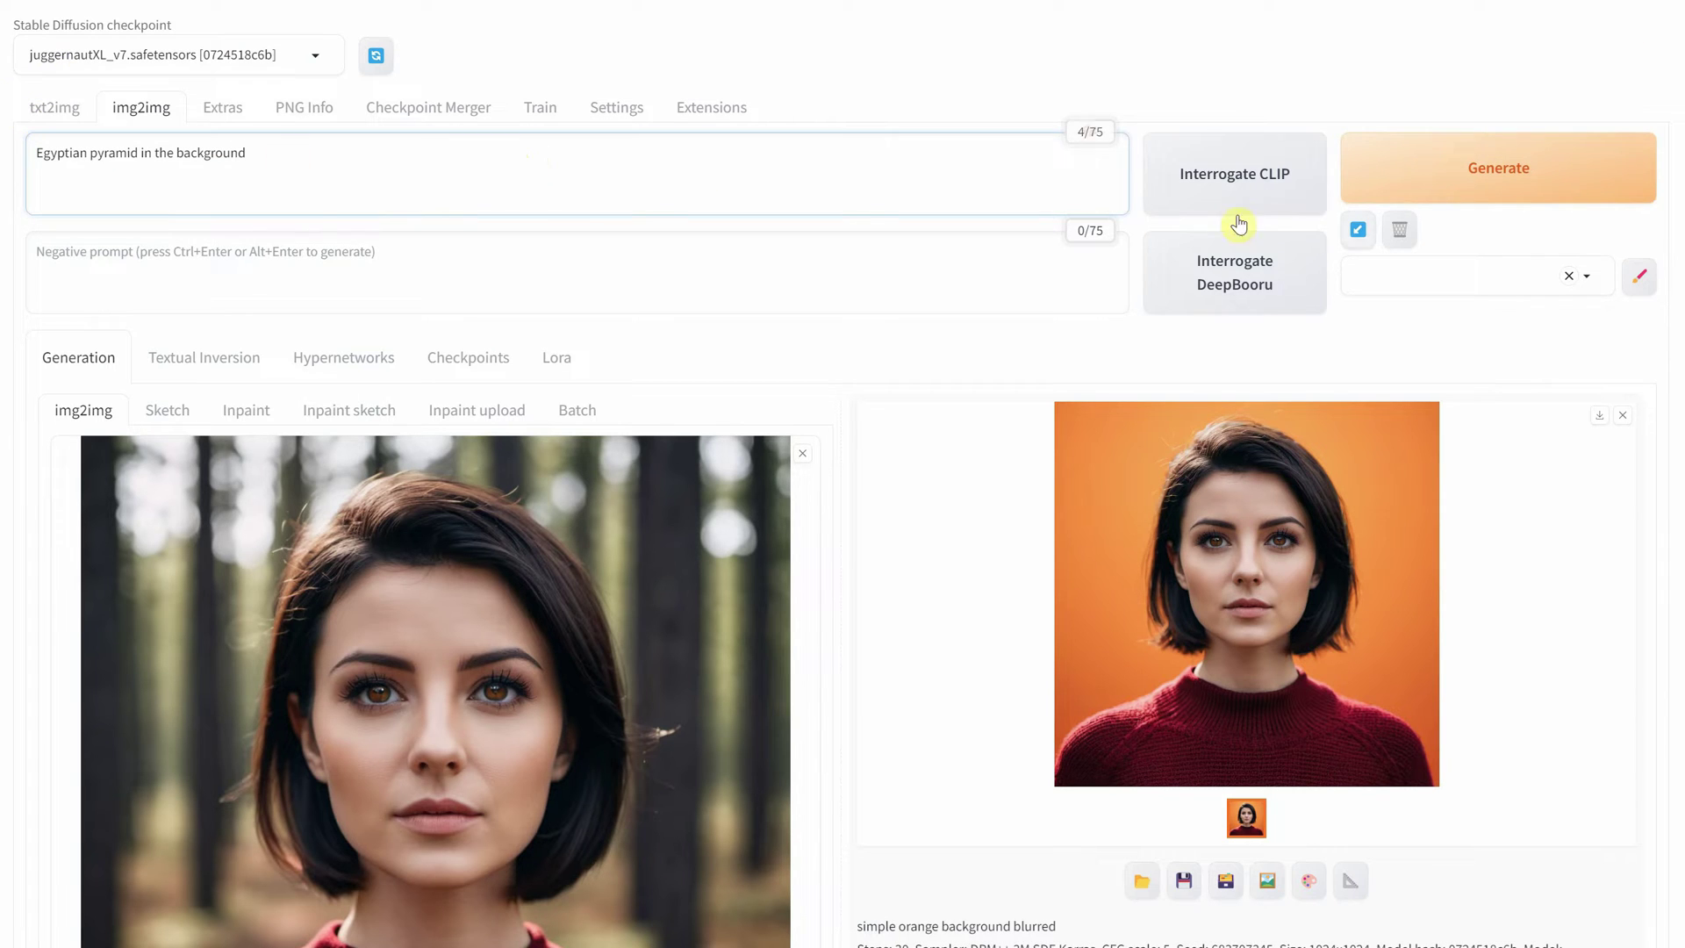
left_click(1448, 166)
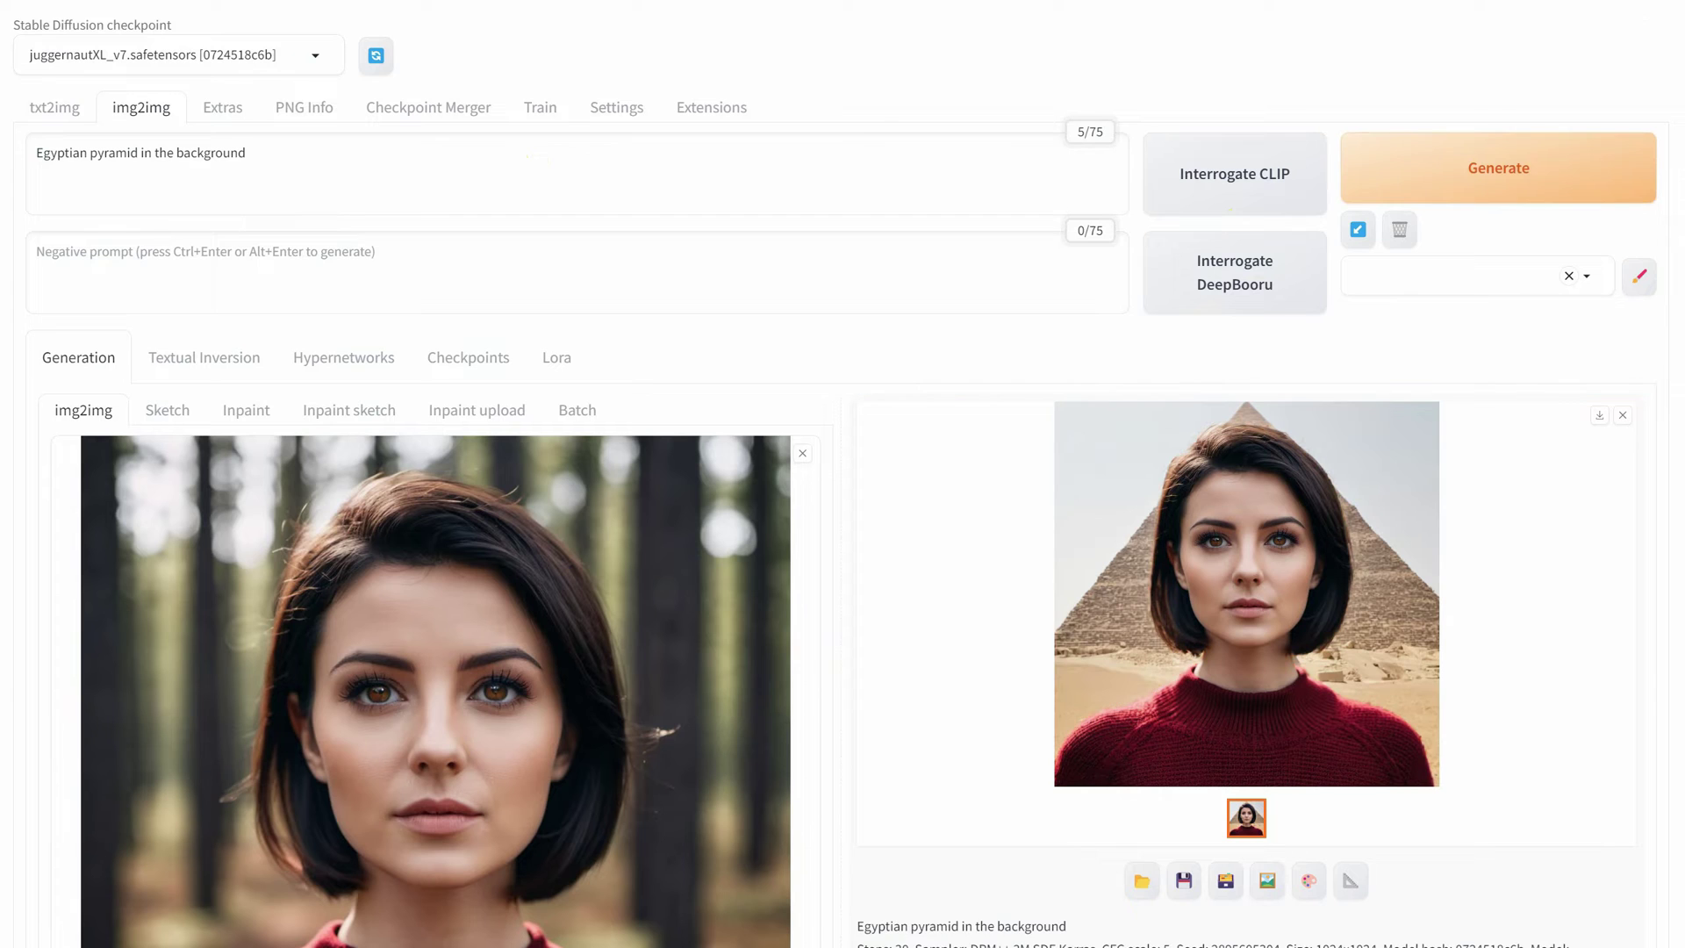
left_click(1227, 537)
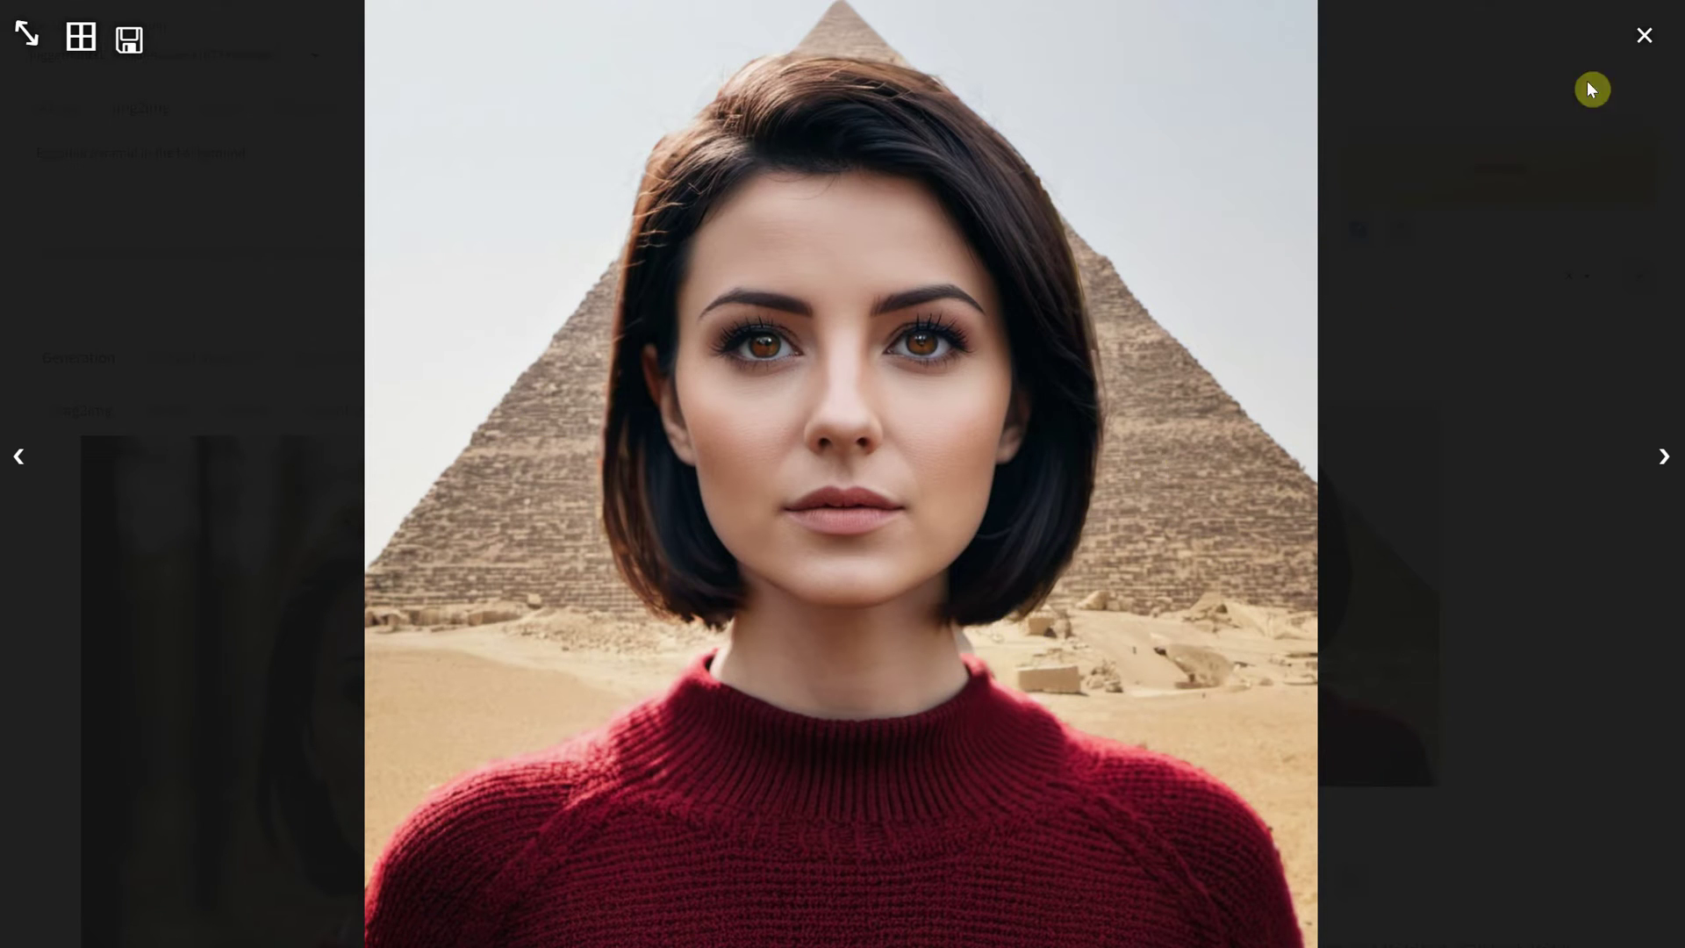
left_click(1644, 41)
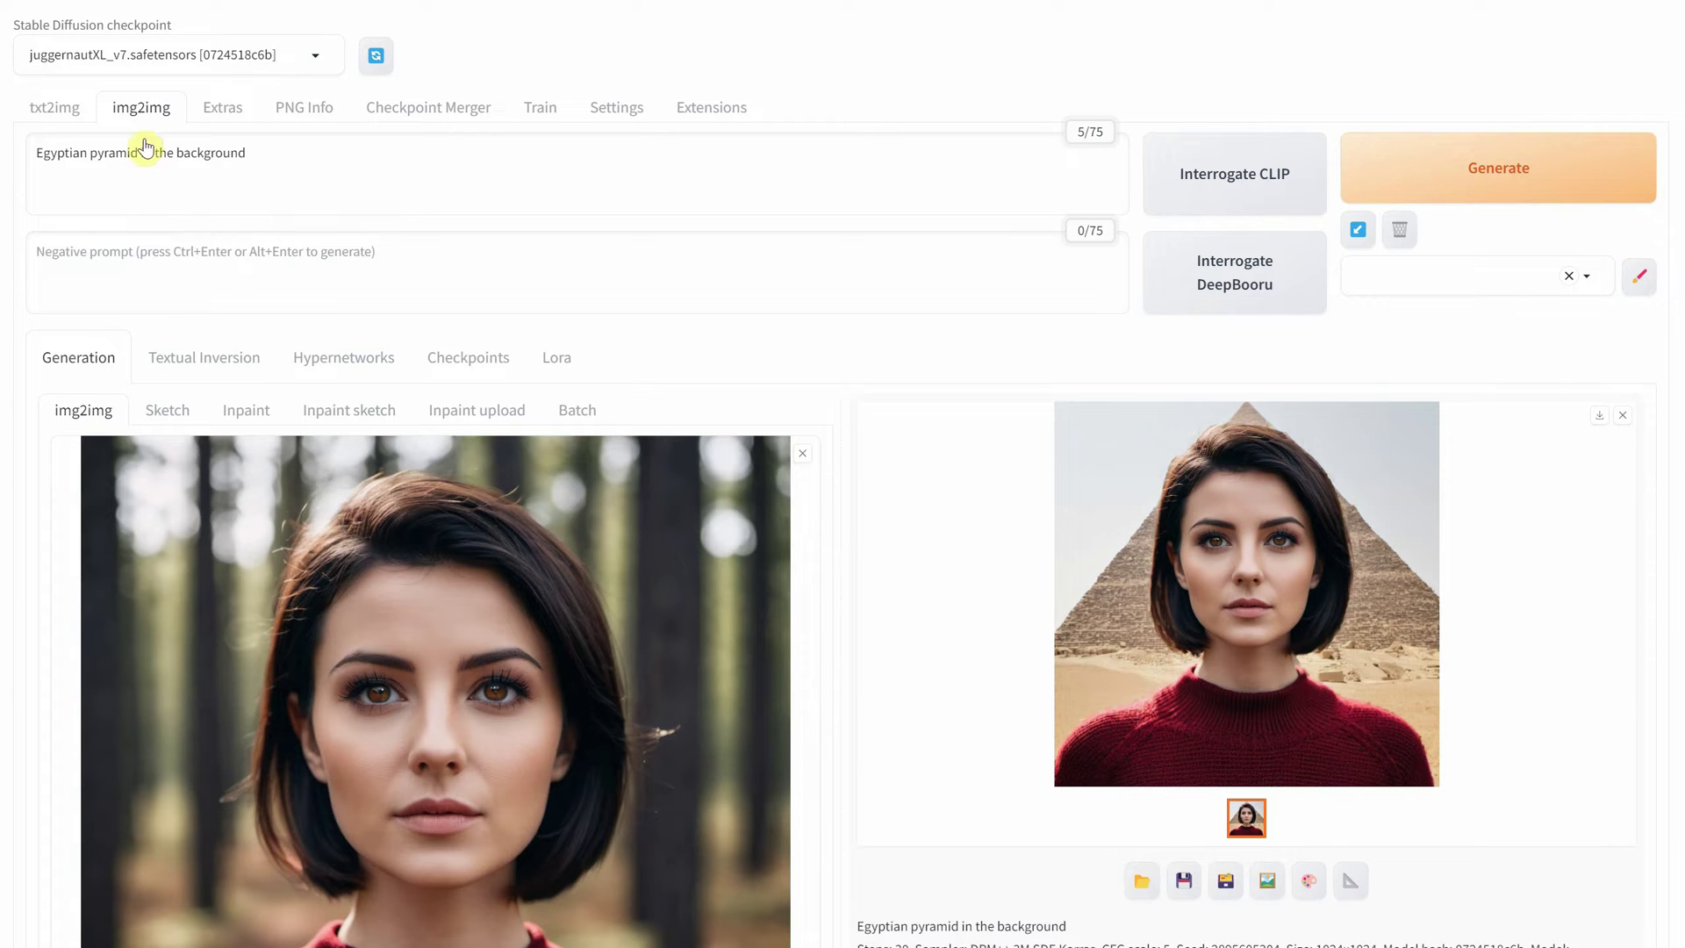
Insert "blurred" after "pyramid" in the prompt, generate the image again and view it enlarged.
left_click(145, 153)
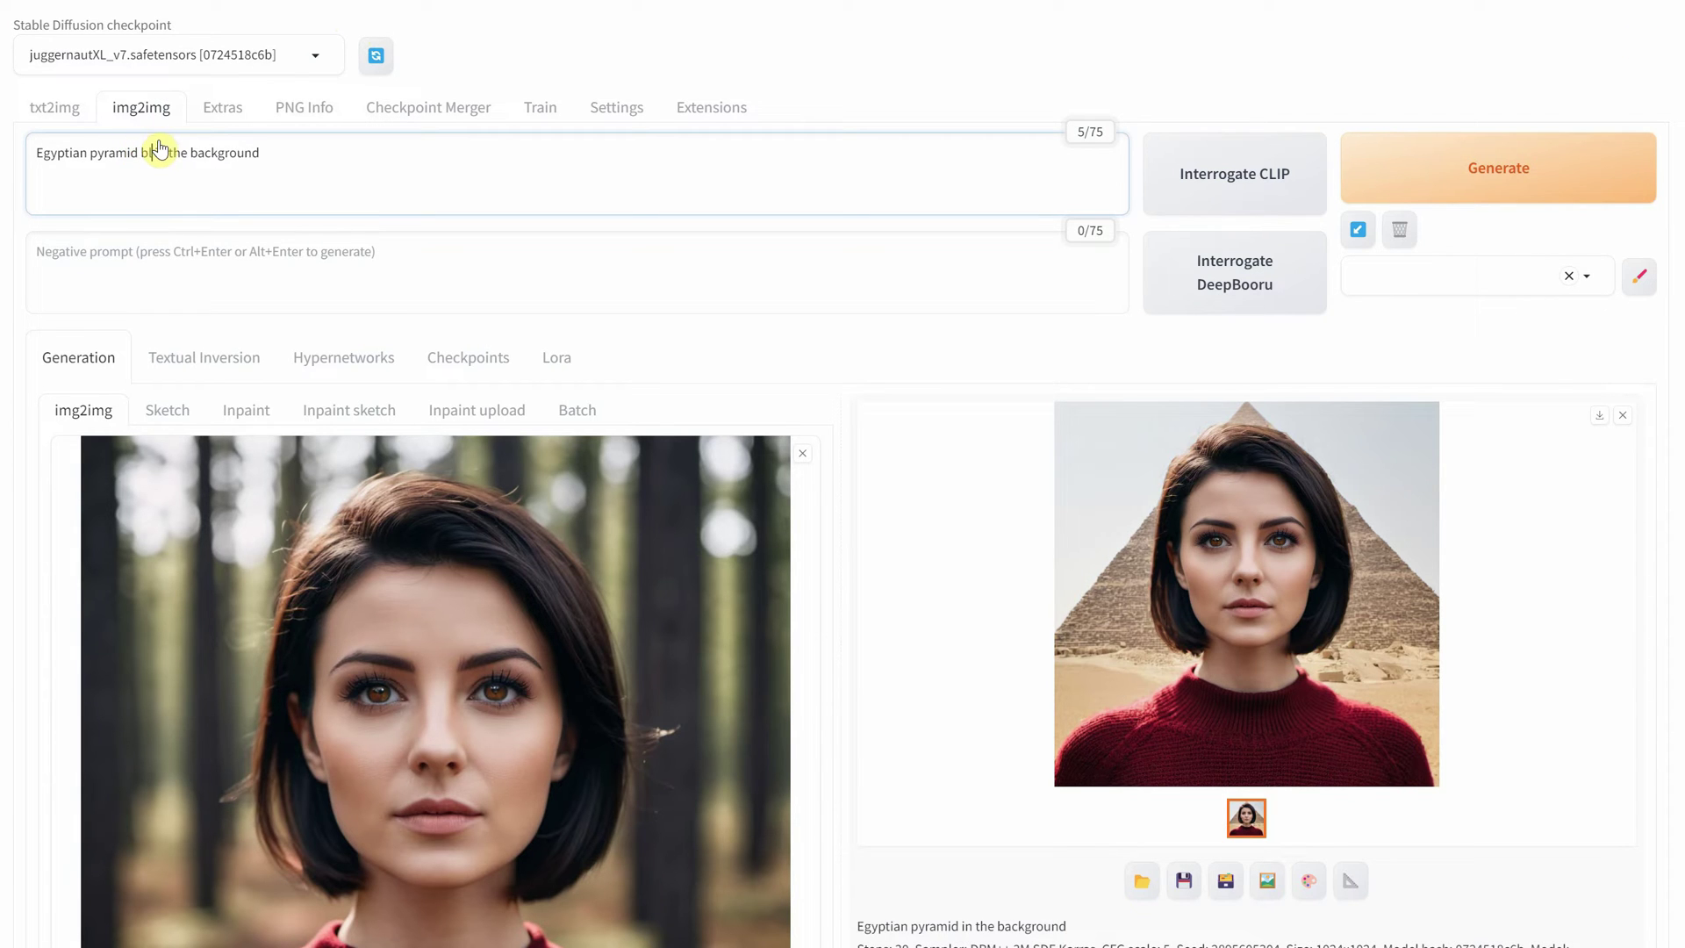
type("blurred")
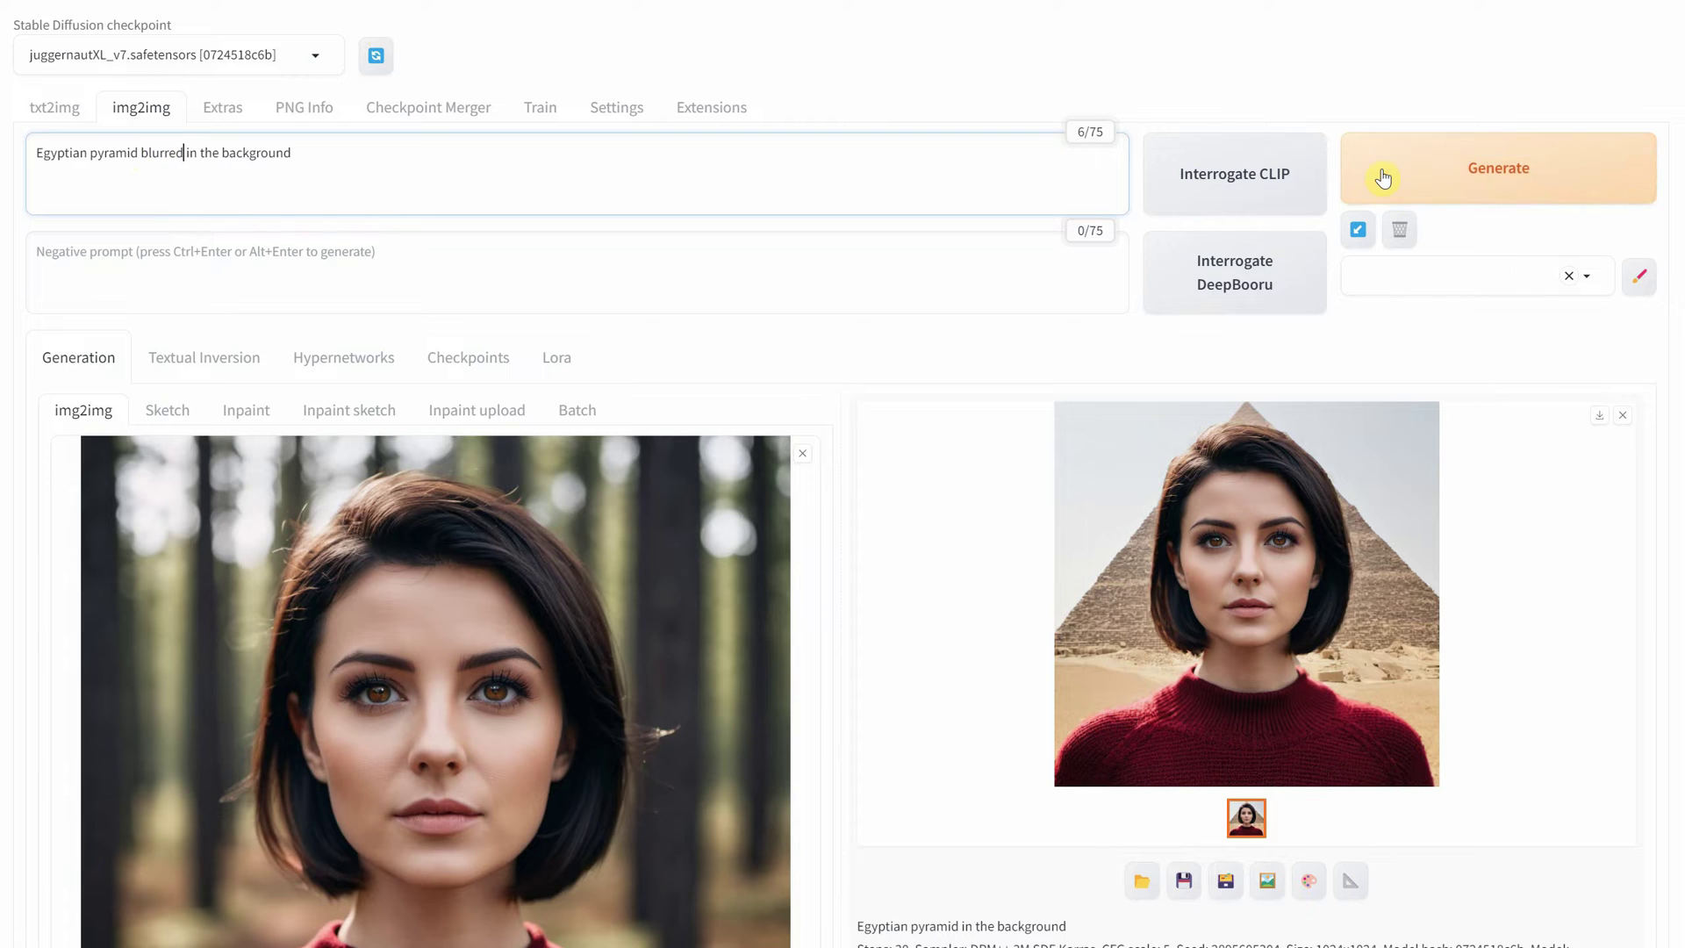
left_click(1384, 170)
left_click(1236, 514)
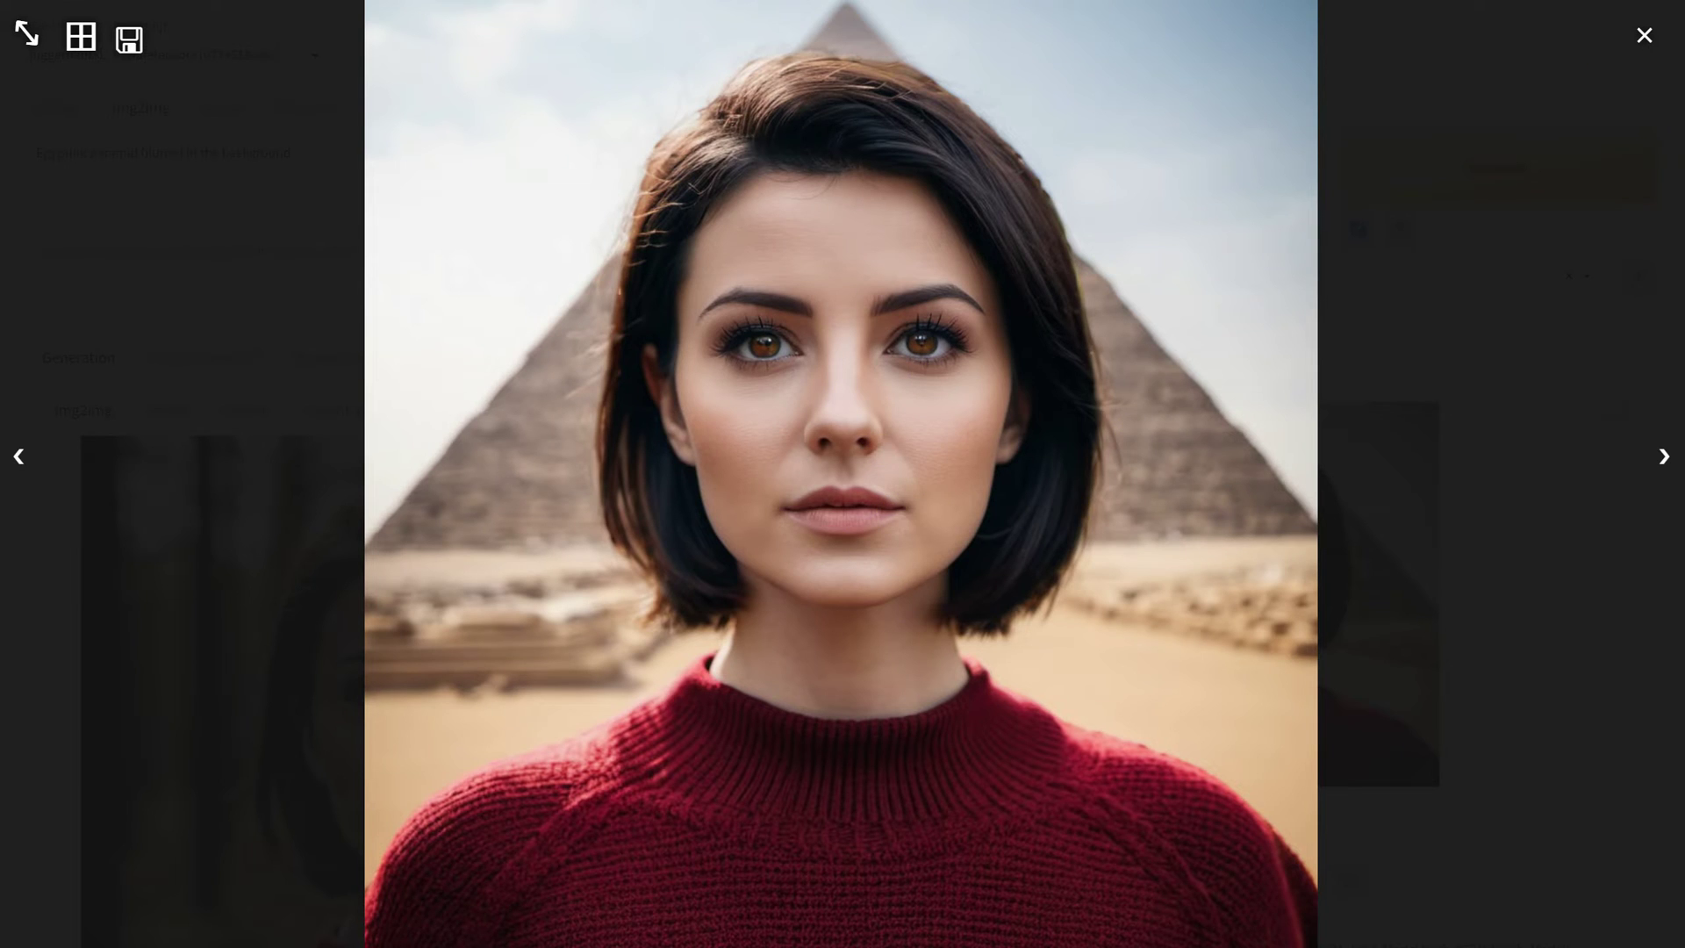
left_click(1650, 44)
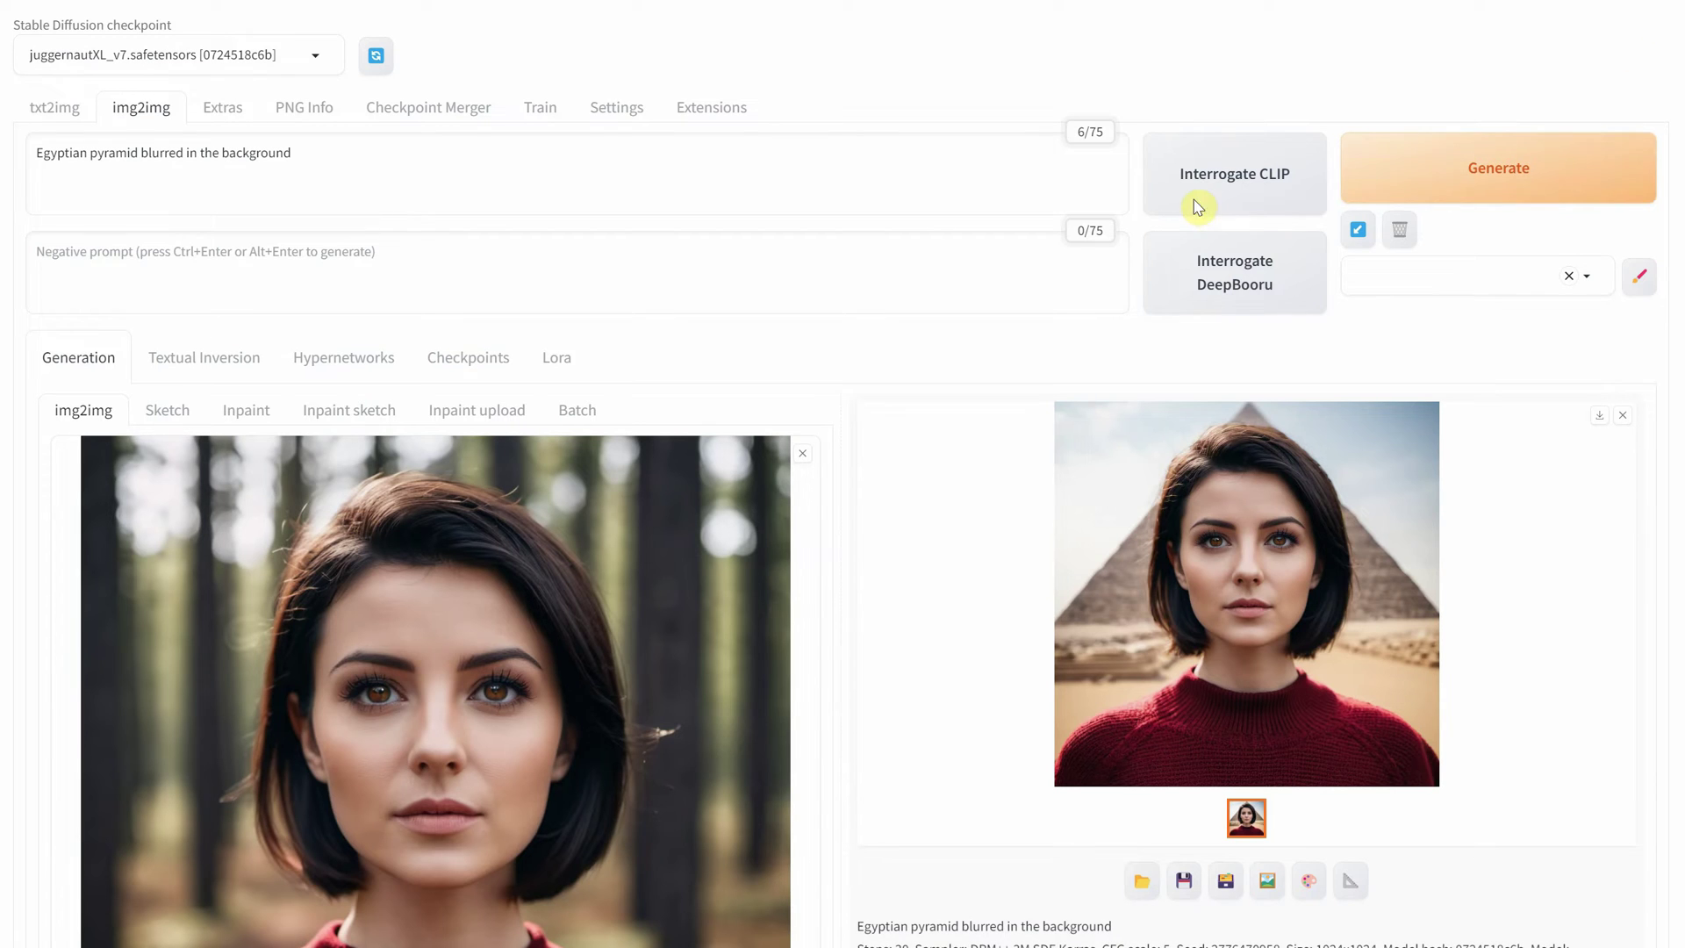
Replace the prompt with "christmas trees background, bokeh, snow", generate the image and view it enlarged.
triple_click(375, 160)
type("christmas trees background, bokeh, snow")
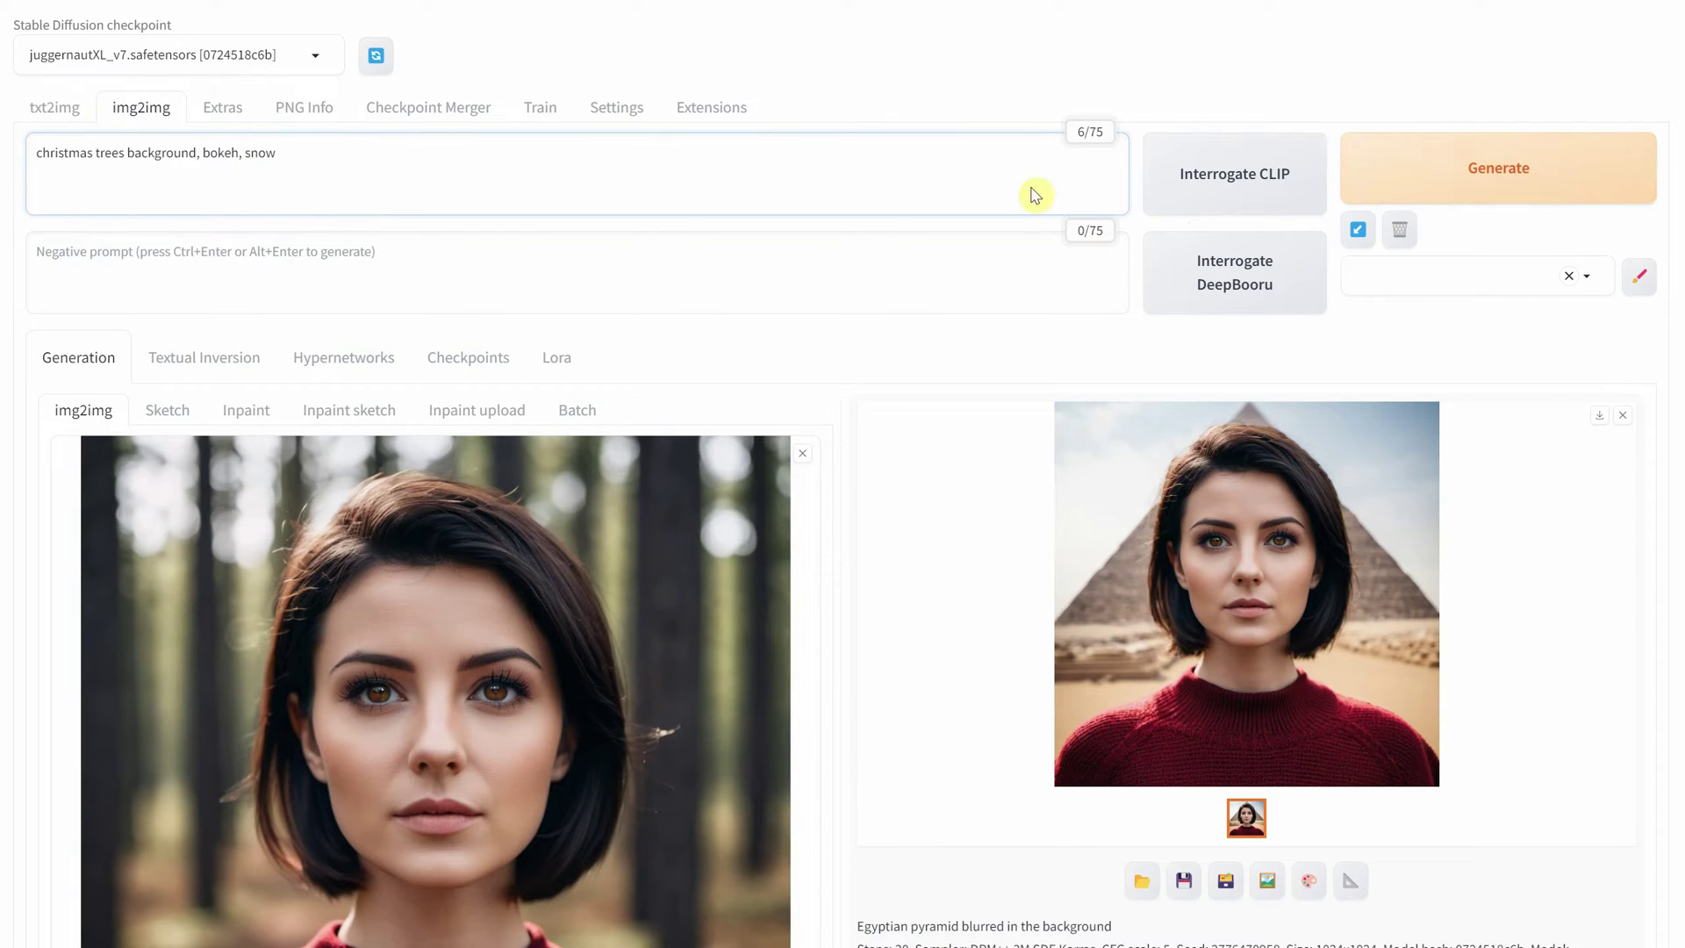
left_click(1444, 167)
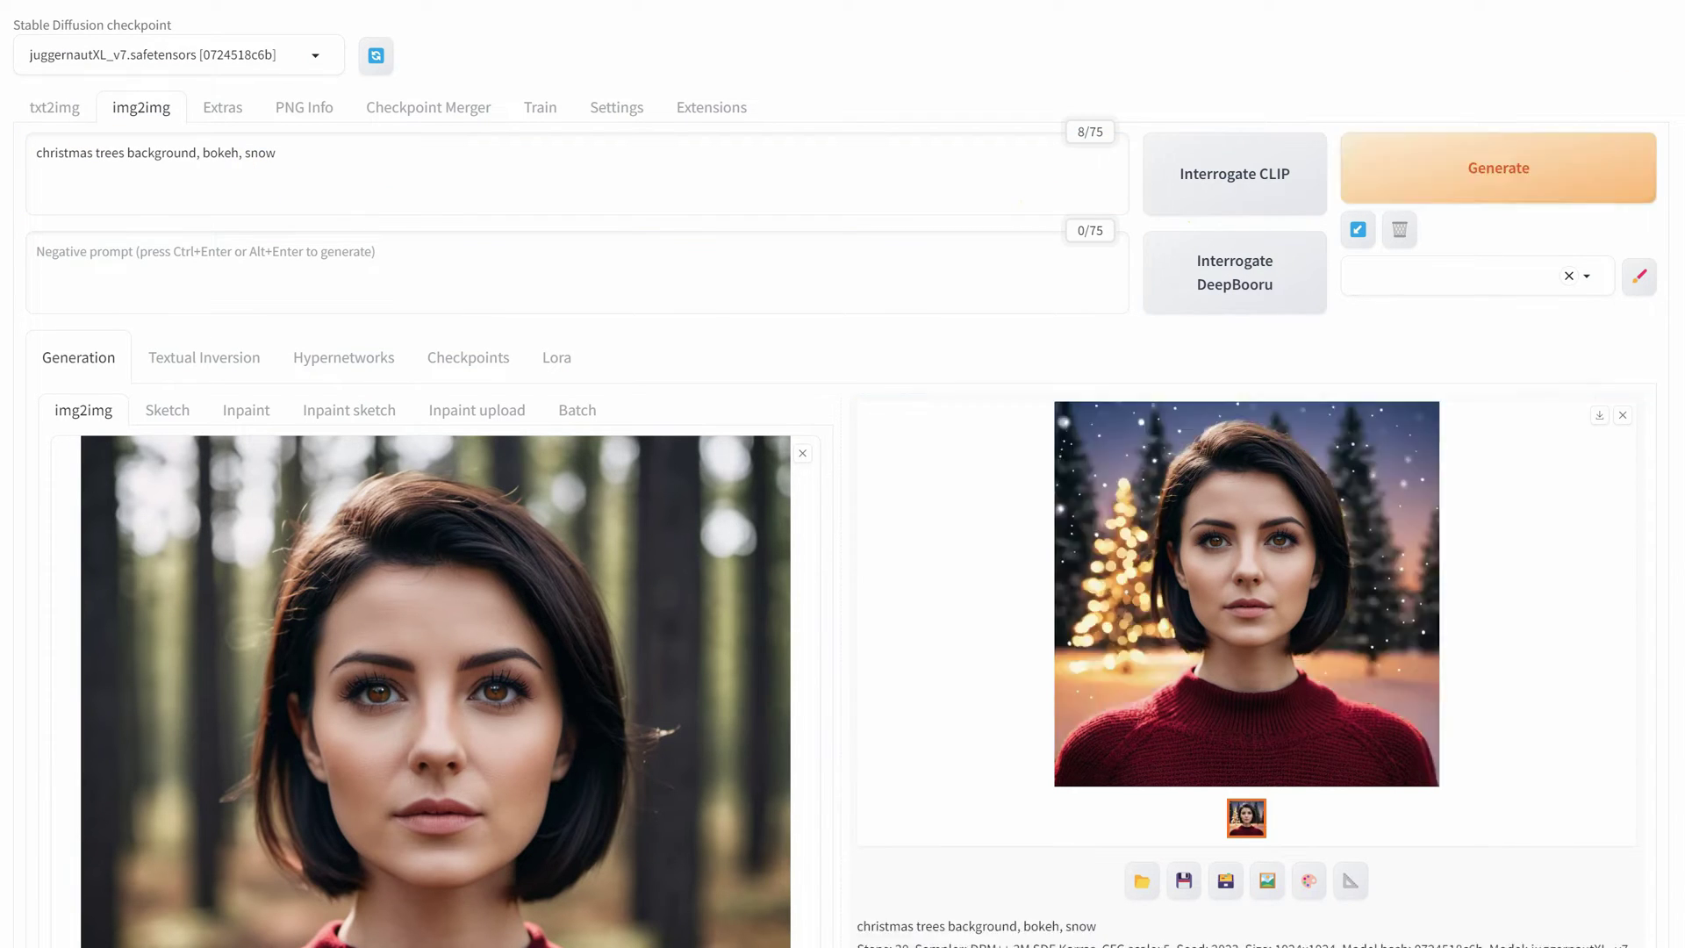
left_click(1304, 521)
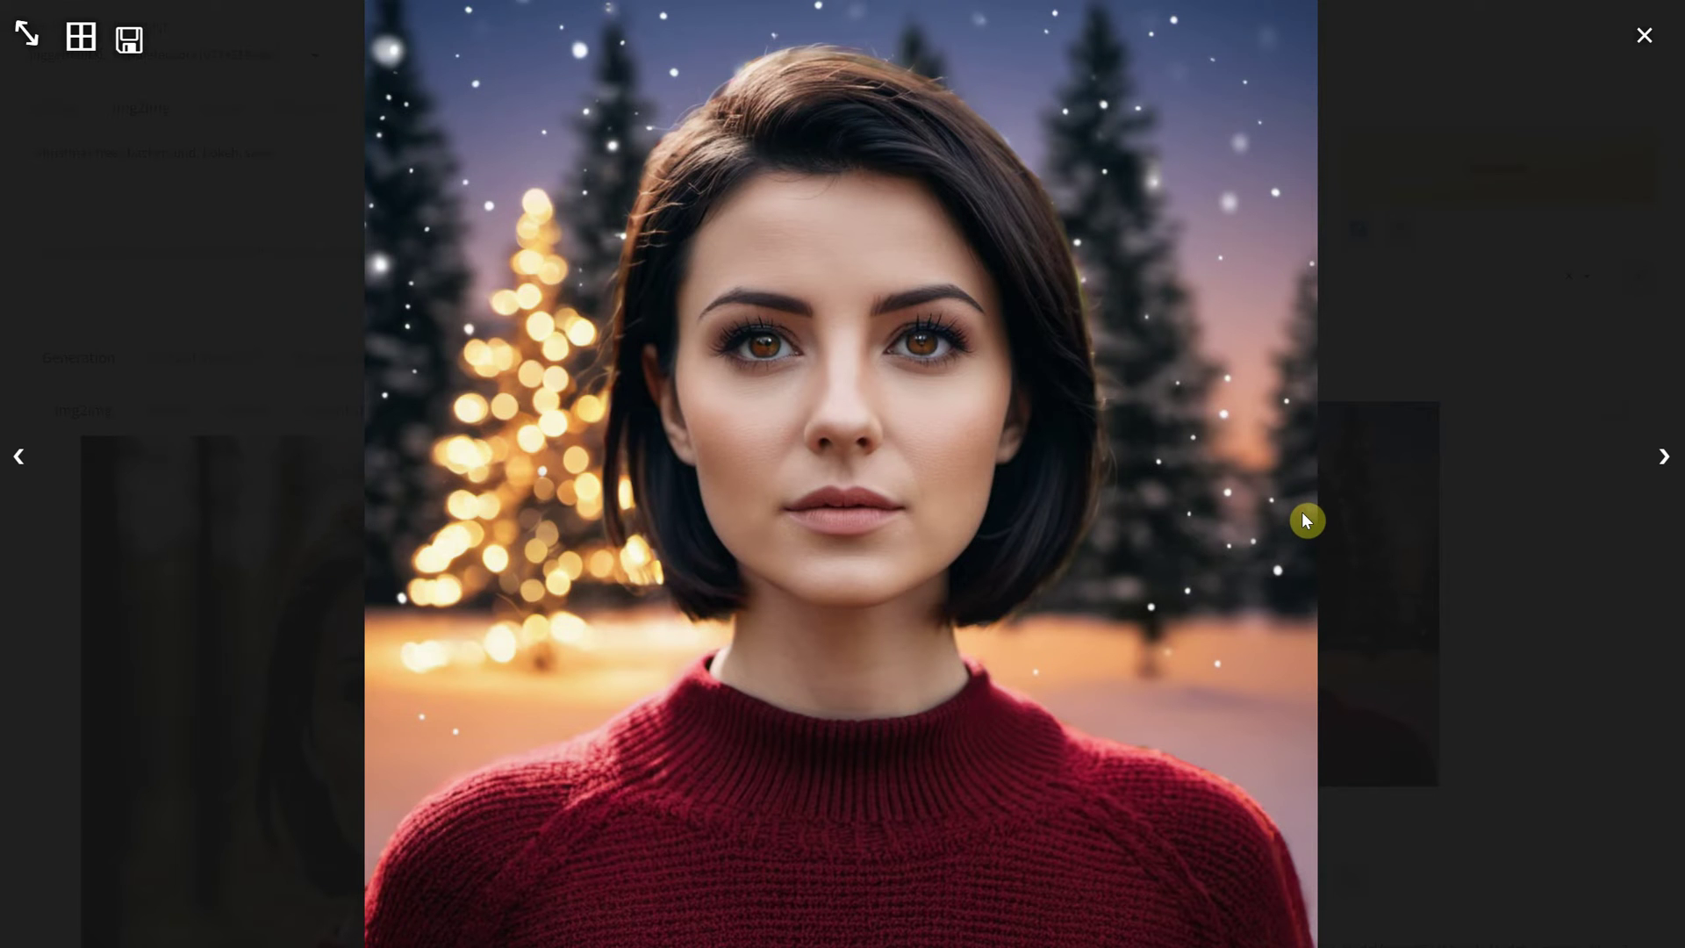
left_click(1641, 37)
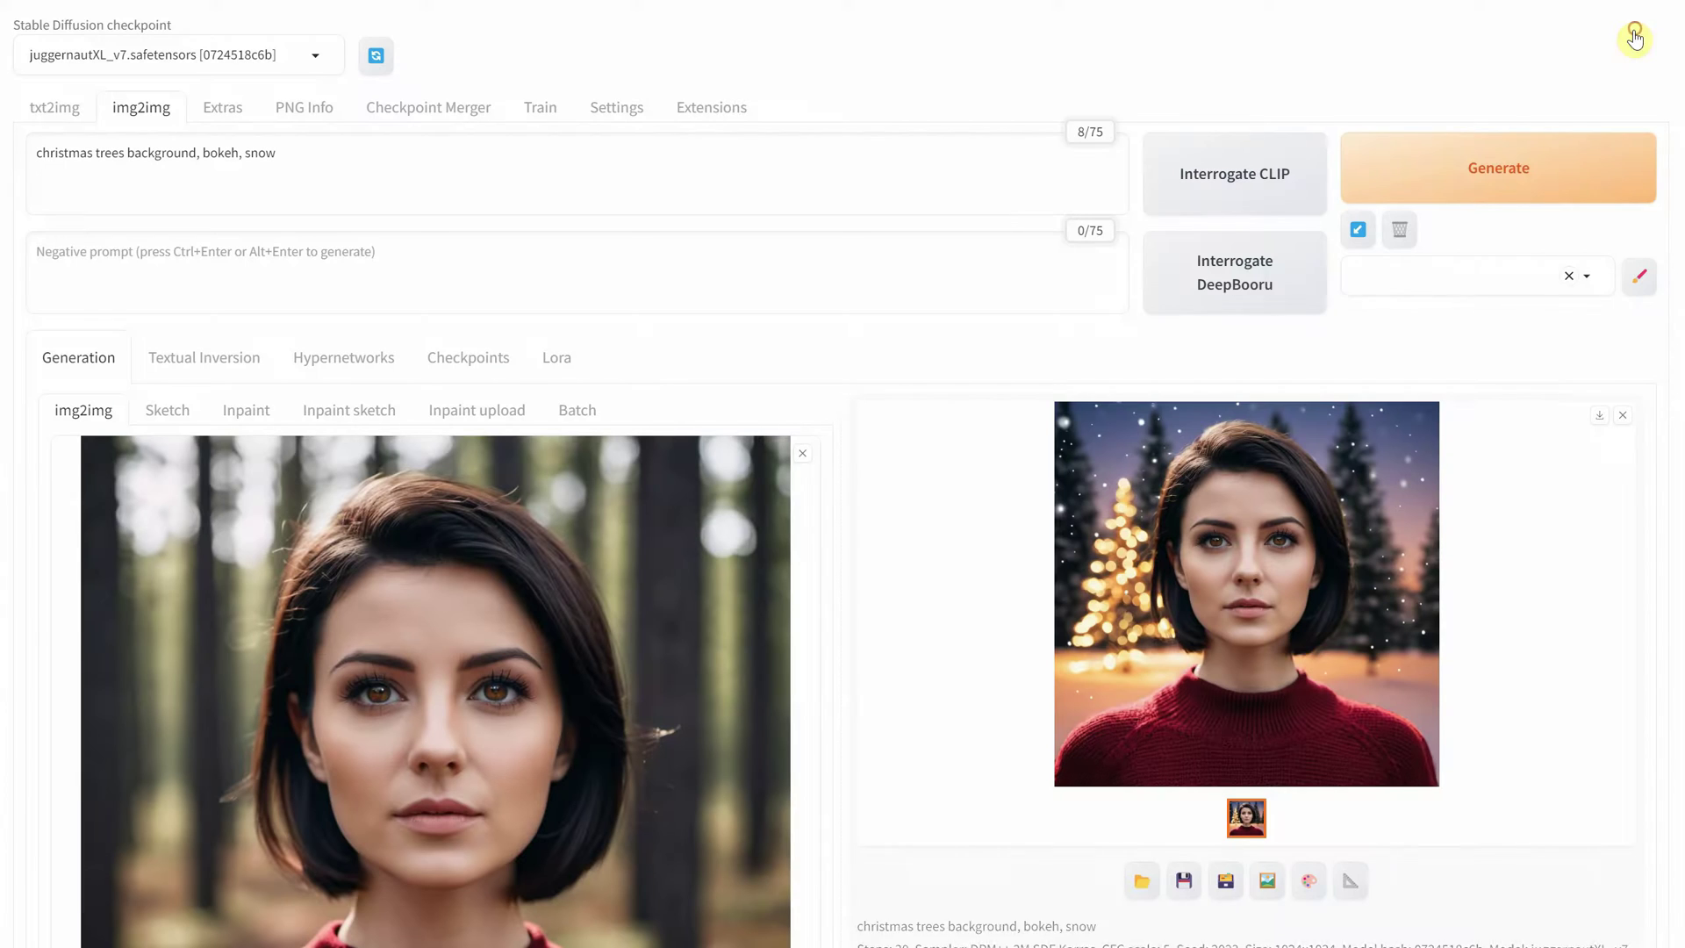
Replace the background mask with clothes in A Person Mask Generator.
scroll(663, 393, "down", 15)
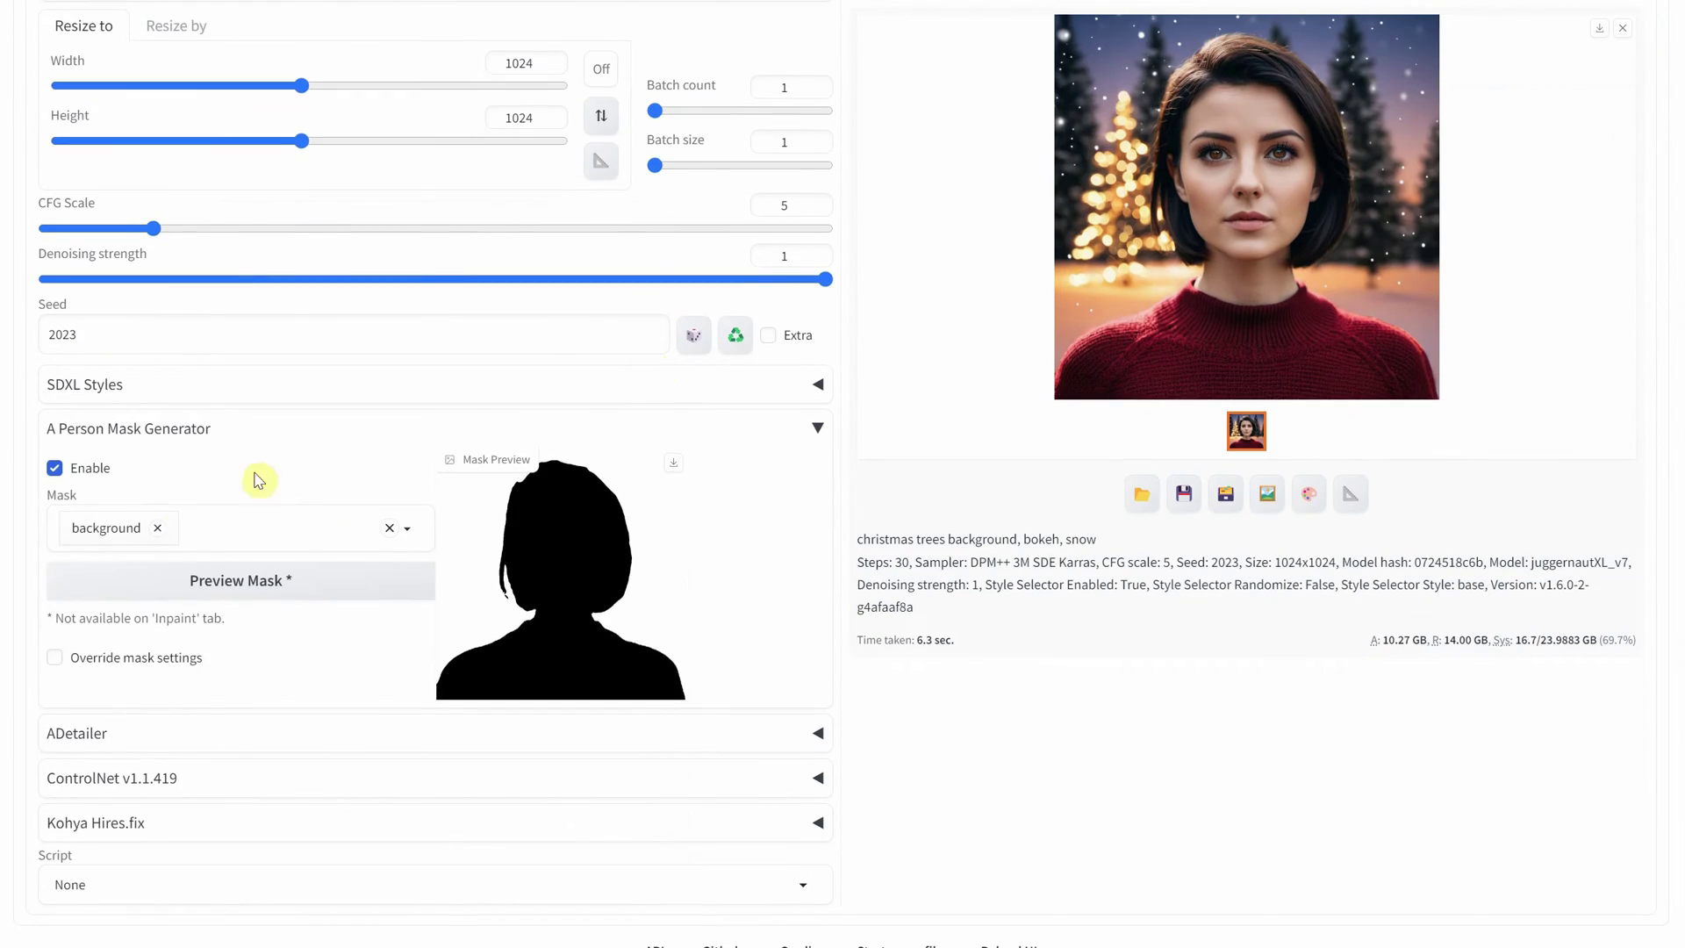
left_click(158, 527)
left_click(406, 524)
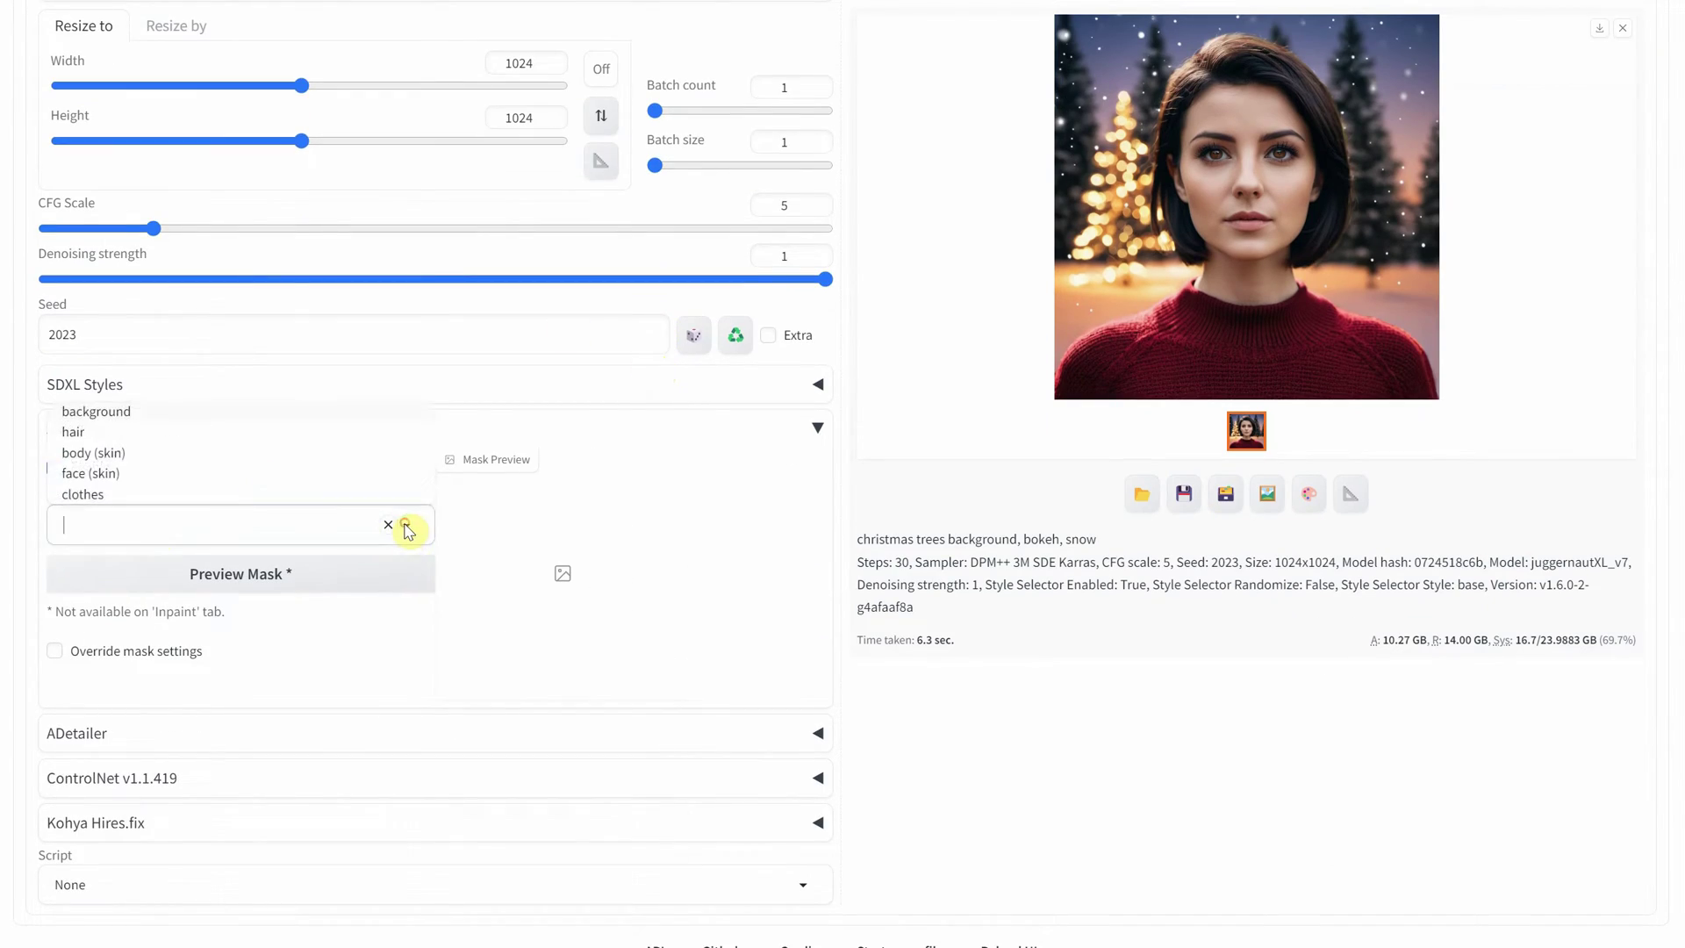
left_click(83, 494)
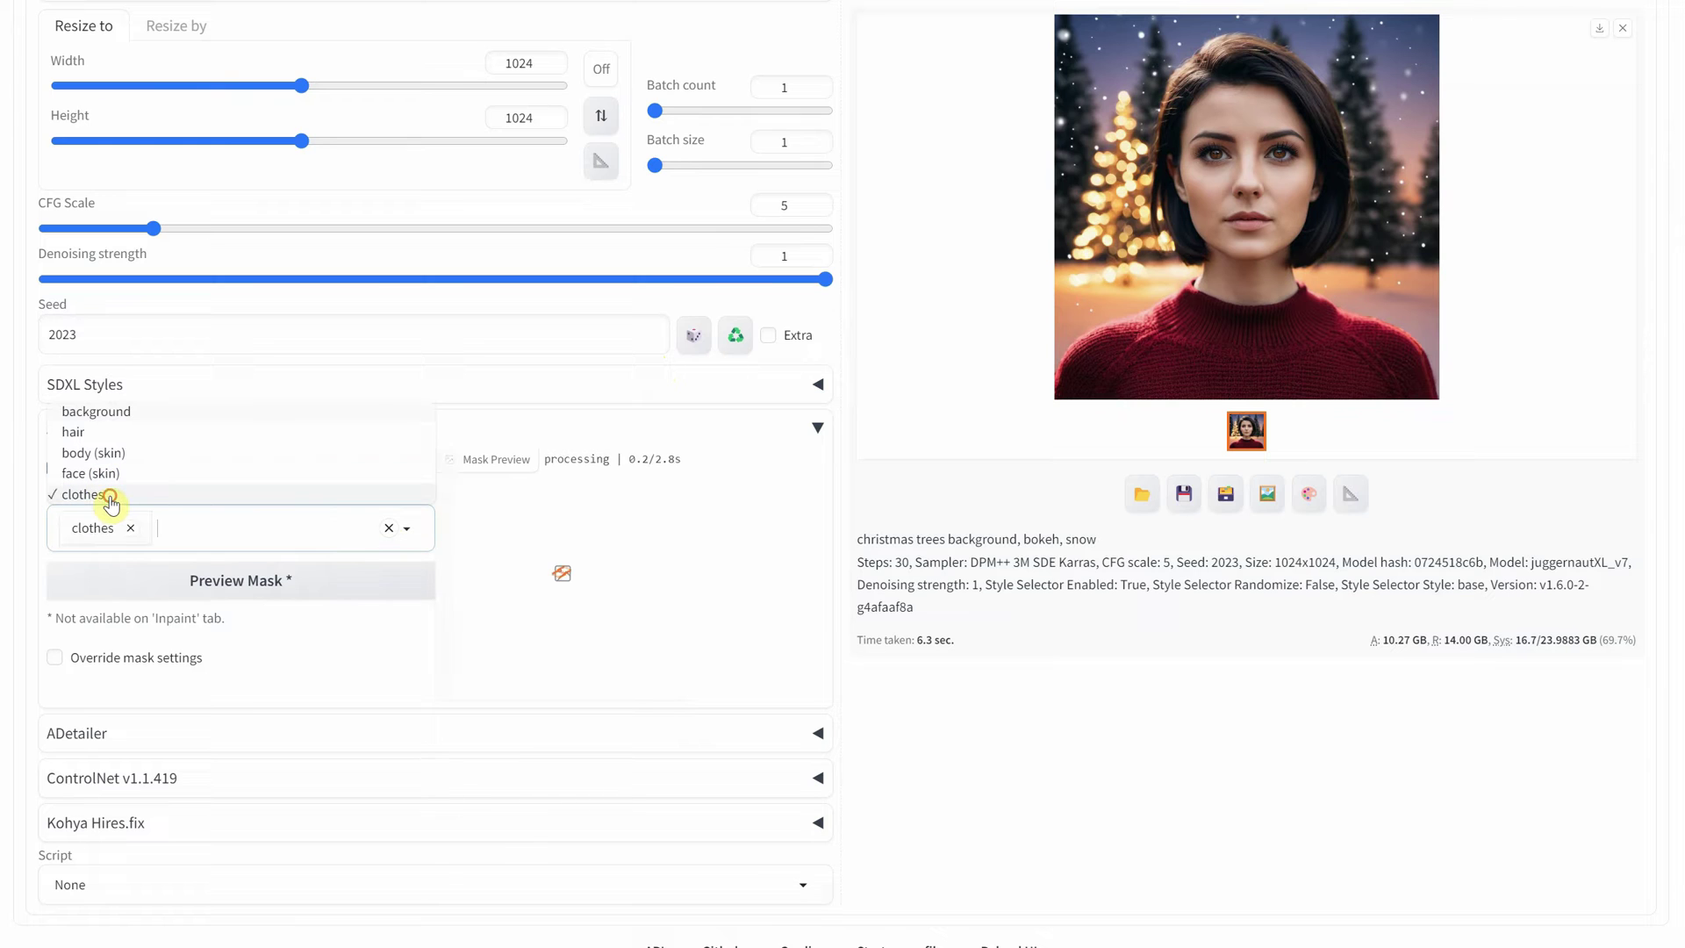
Replace the prompt with "black sweater", generate the image and view it enlarged.
scroll(783, 414, "up", 20)
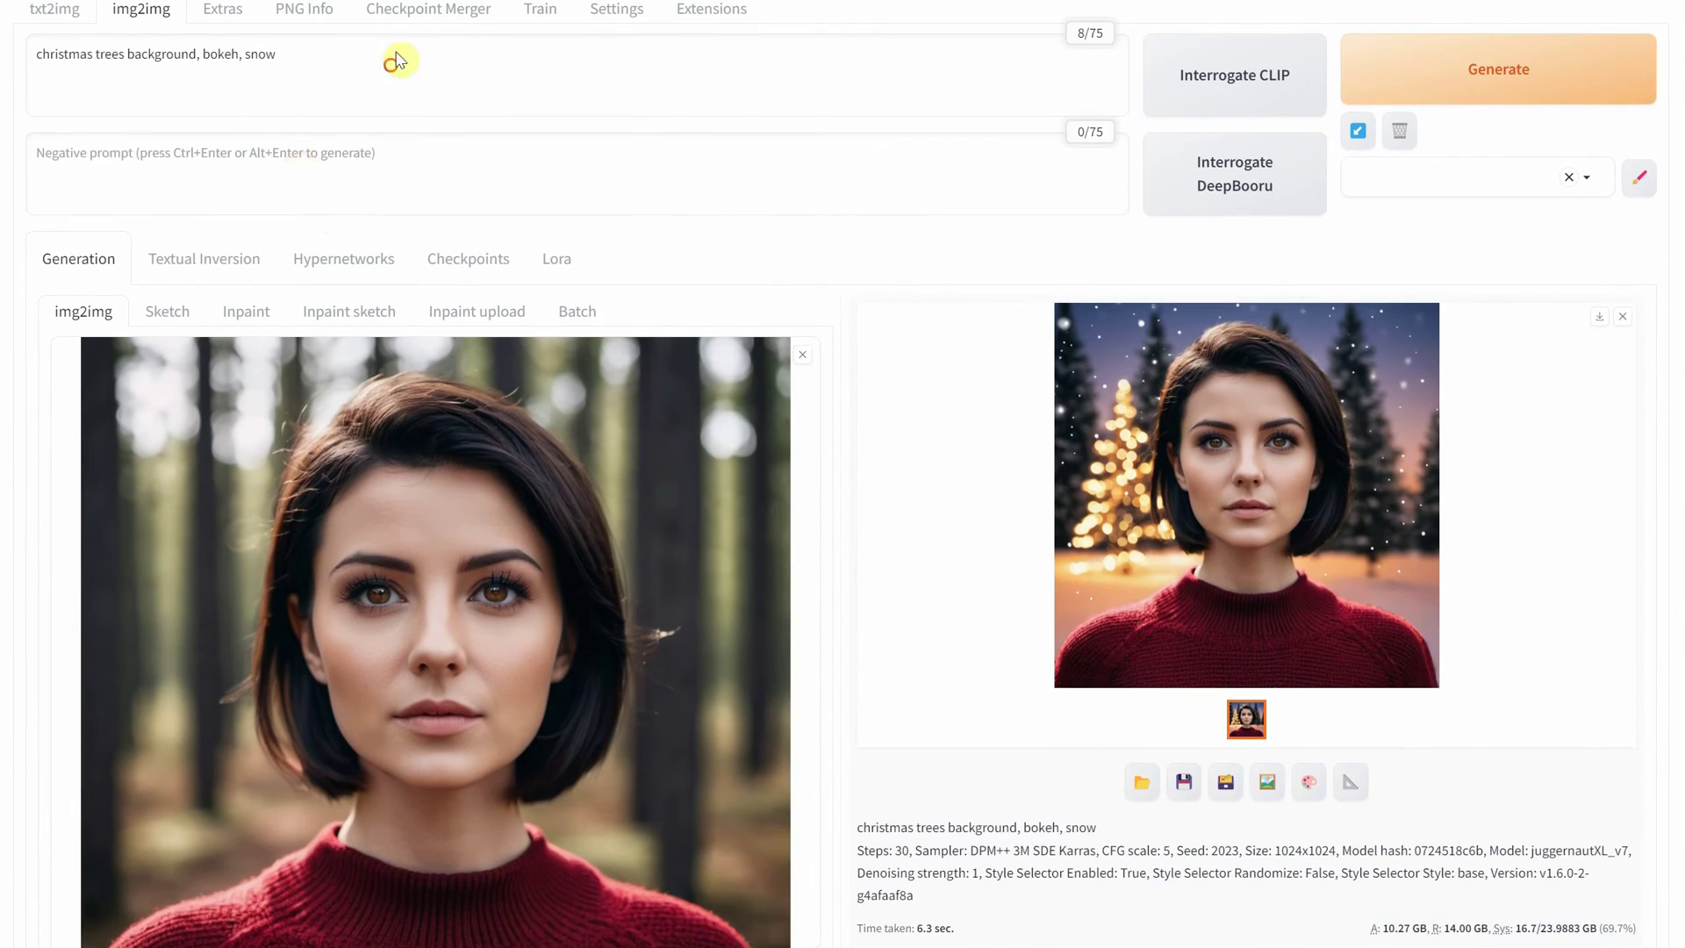
left_click_drag(394, 58, 19, 55)
type("black sweater")
scroll(46, 50, "up", 1)
left_click(1443, 168)
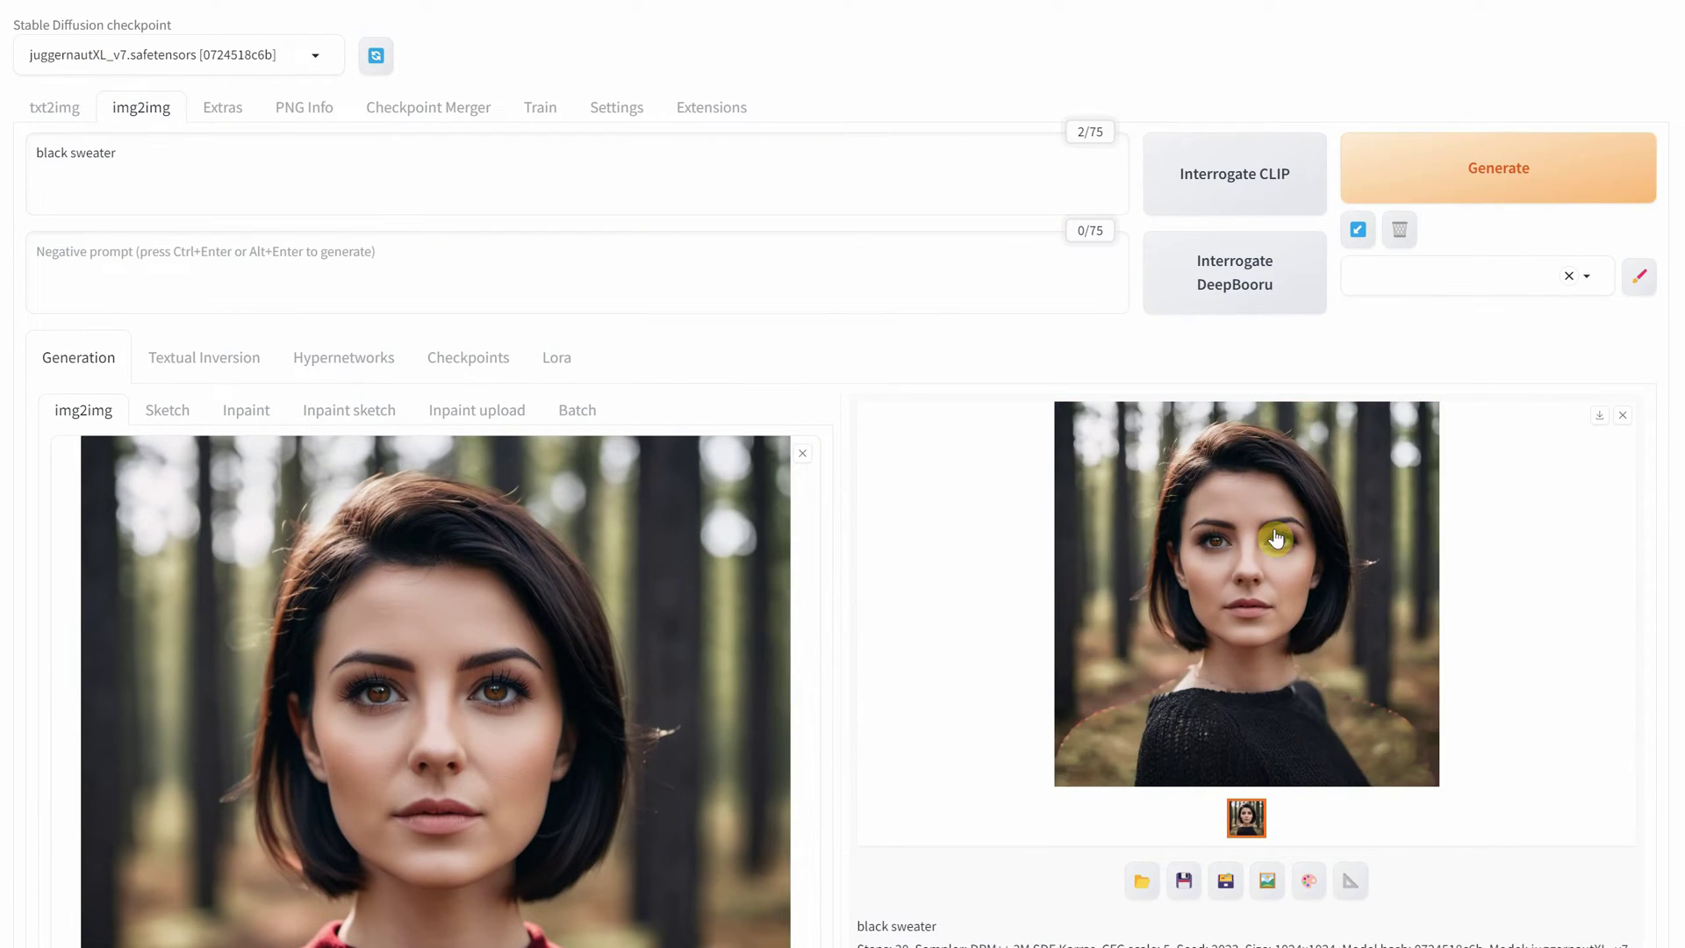
left_click(1262, 544)
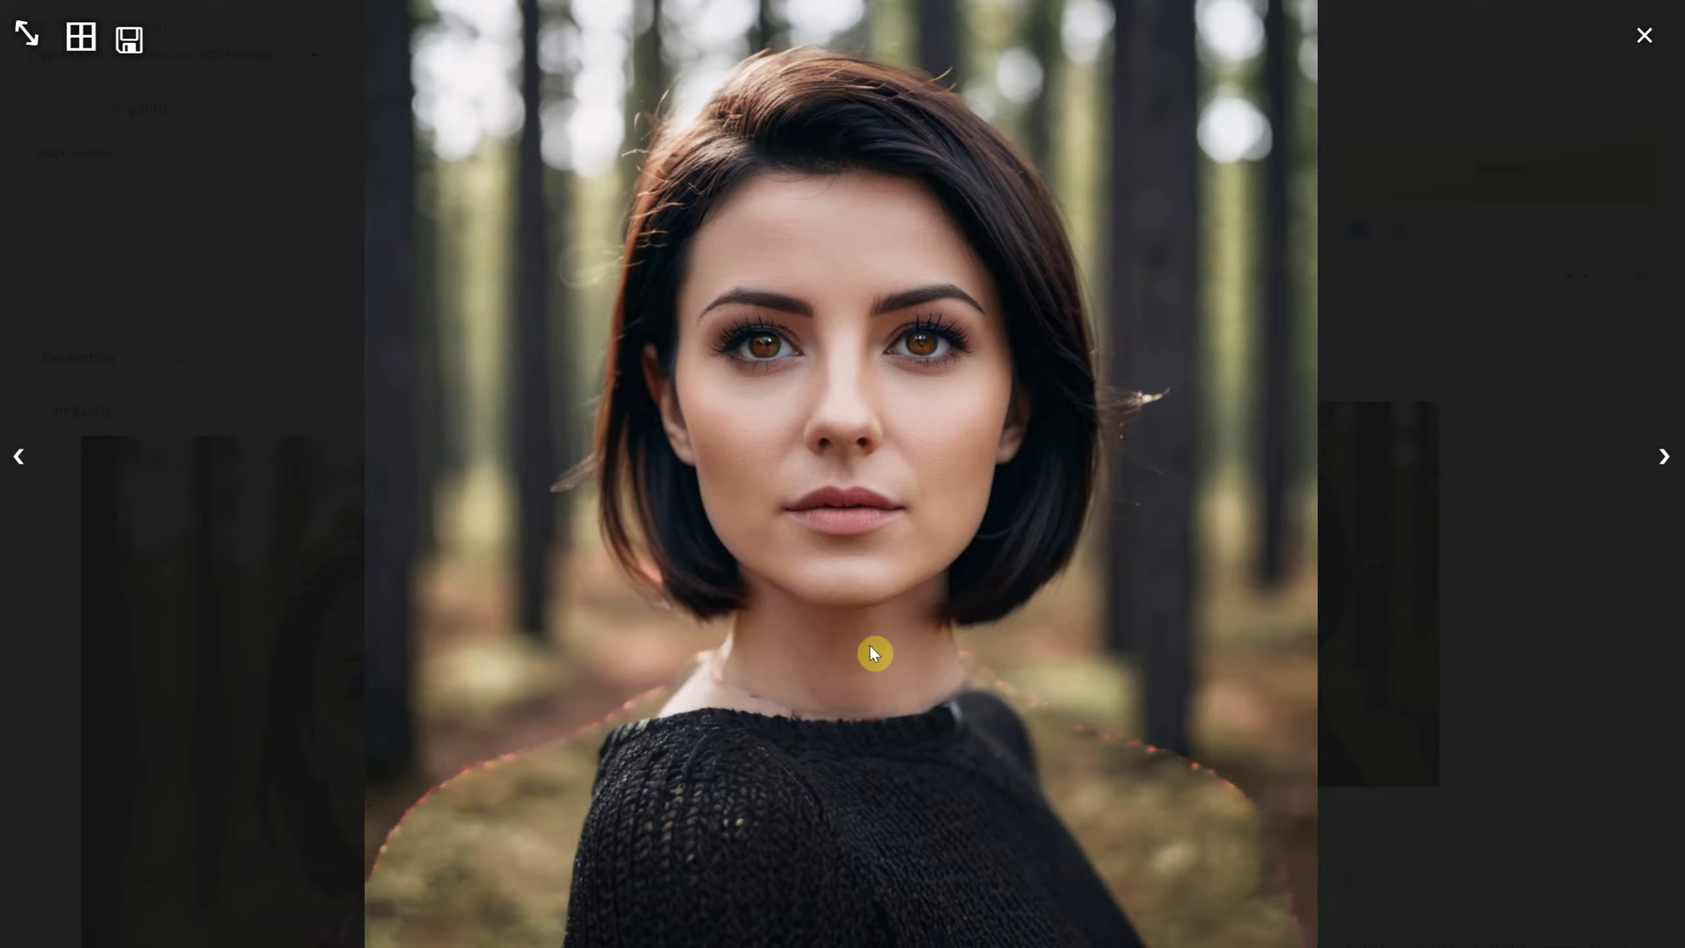
left_click(1641, 37)
Set the seed to 2025, generate the black sweater image again and inspect it enlarged.
scroll(1055, 488, "down", 5)
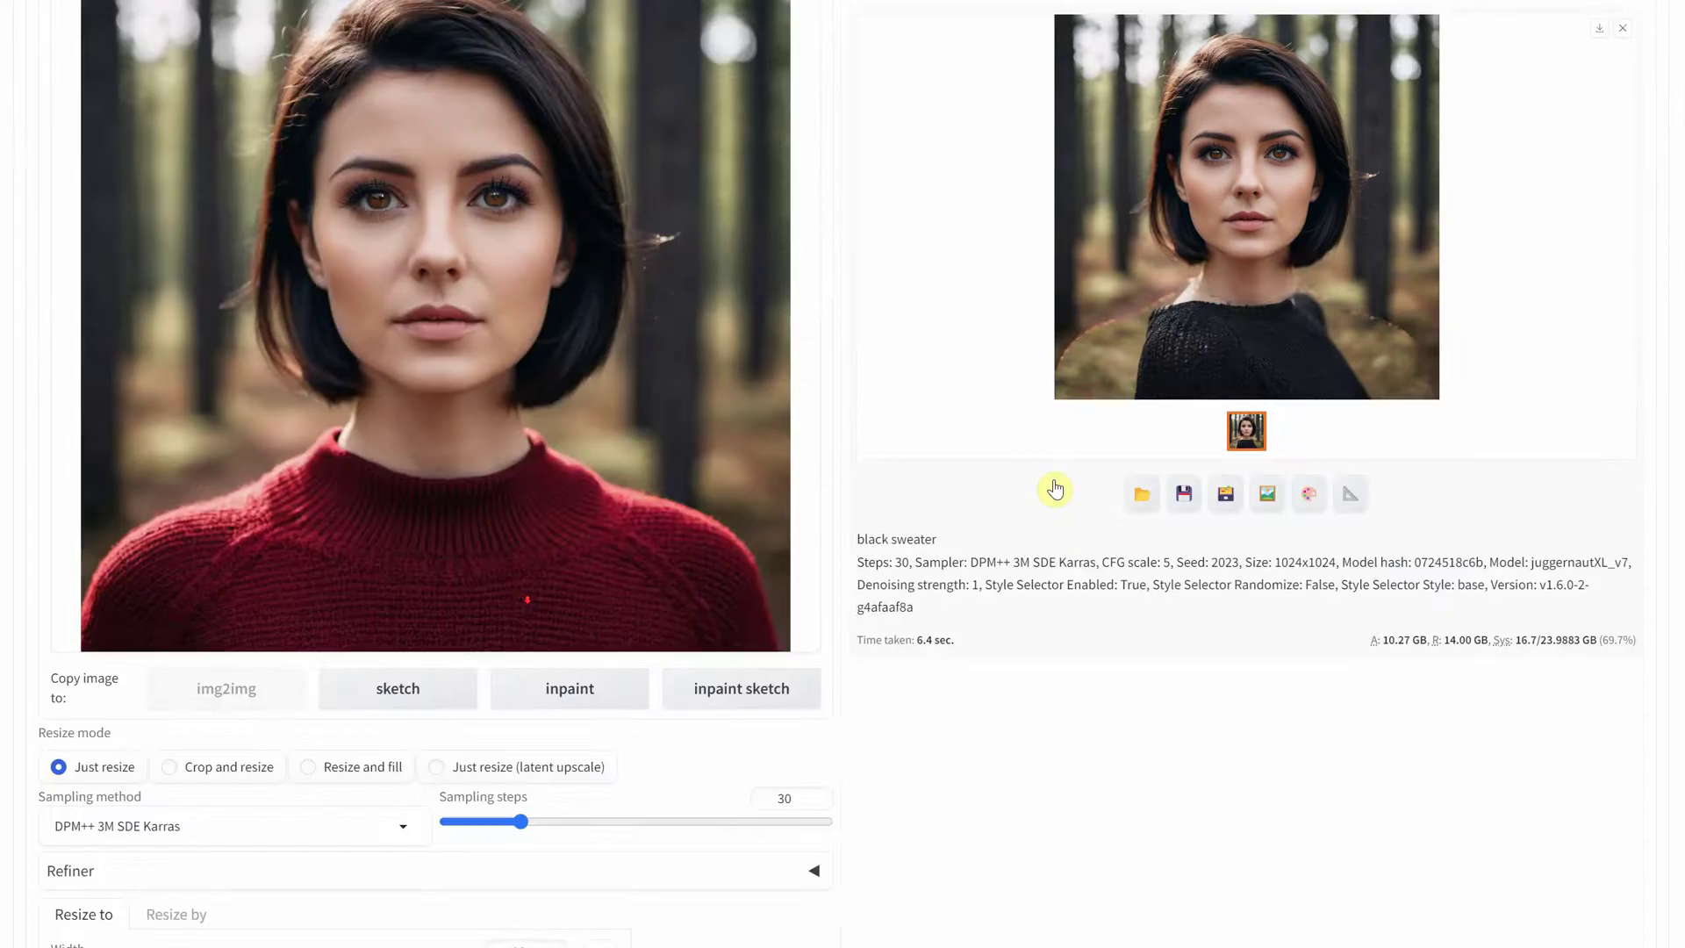
scroll(1055, 489, "down", 5)
double_click(147, 735)
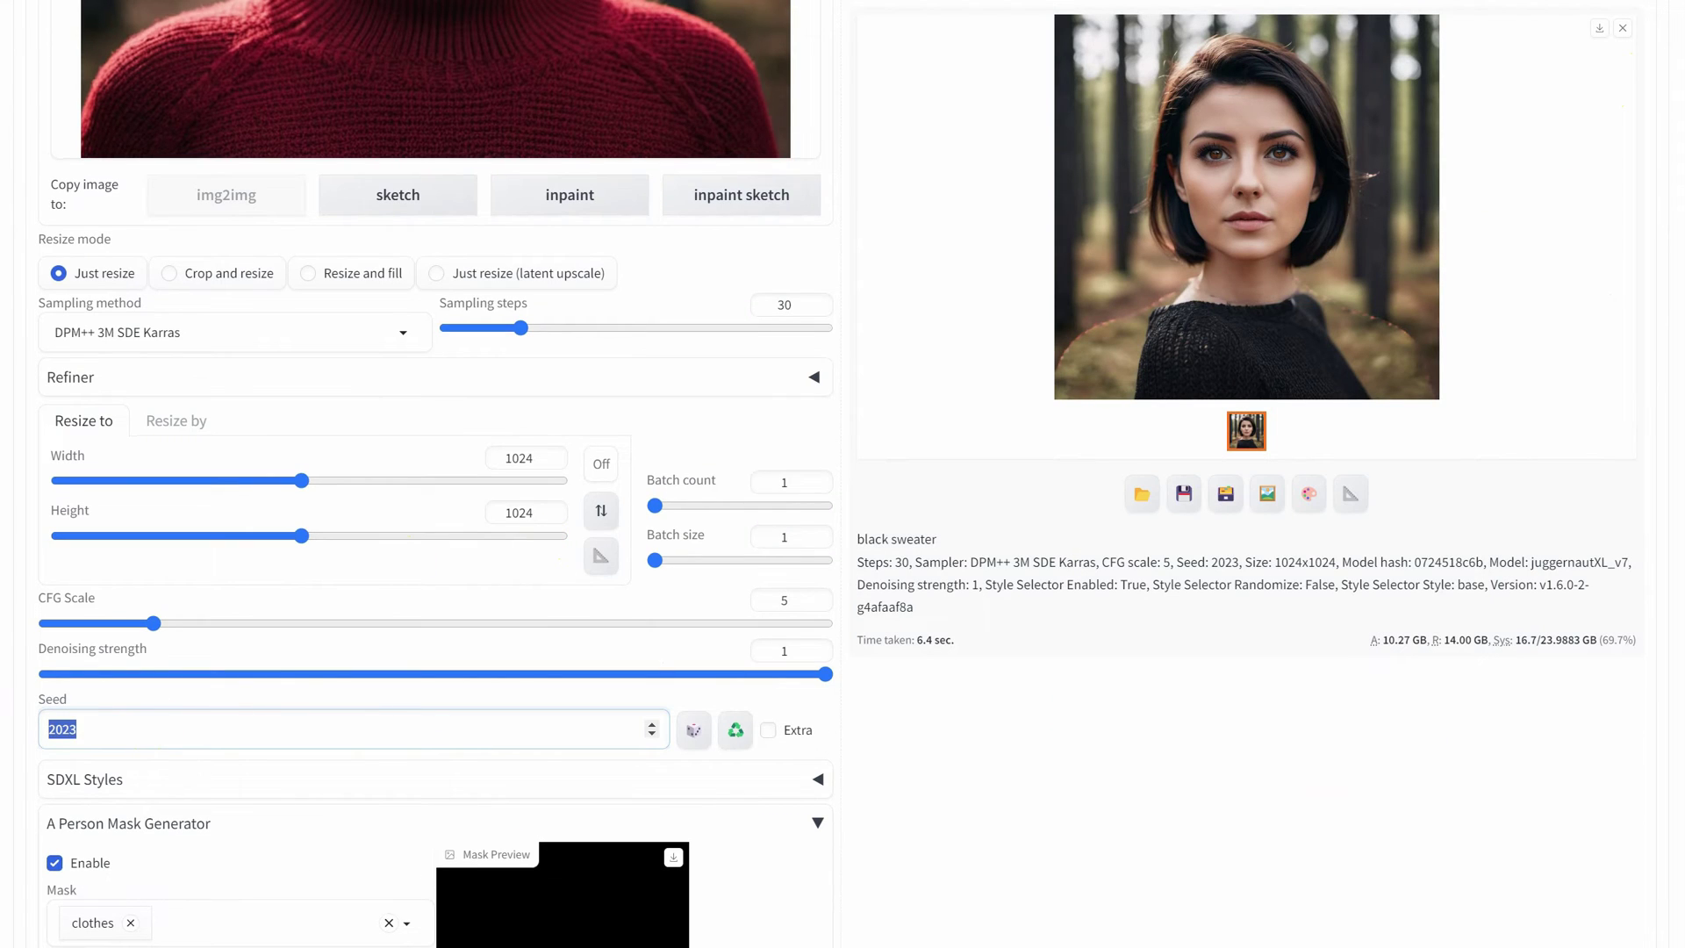
type("2024")
scroll(1064, 271, "up", 10)
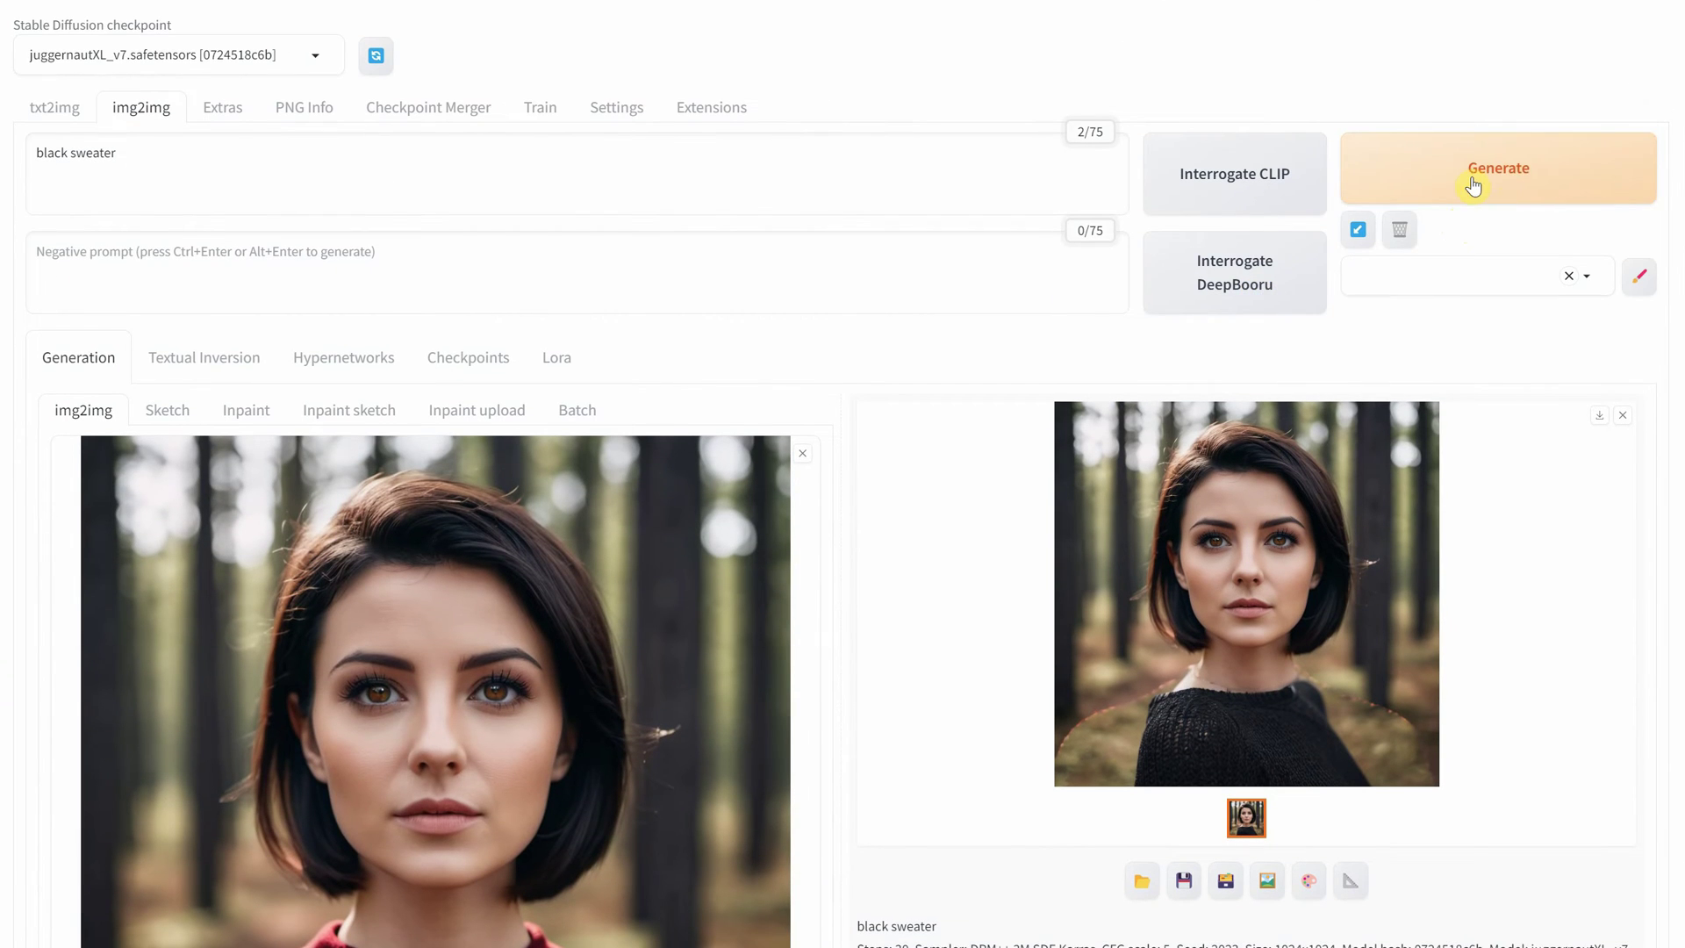
left_click(1448, 169)
left_click(1237, 618)
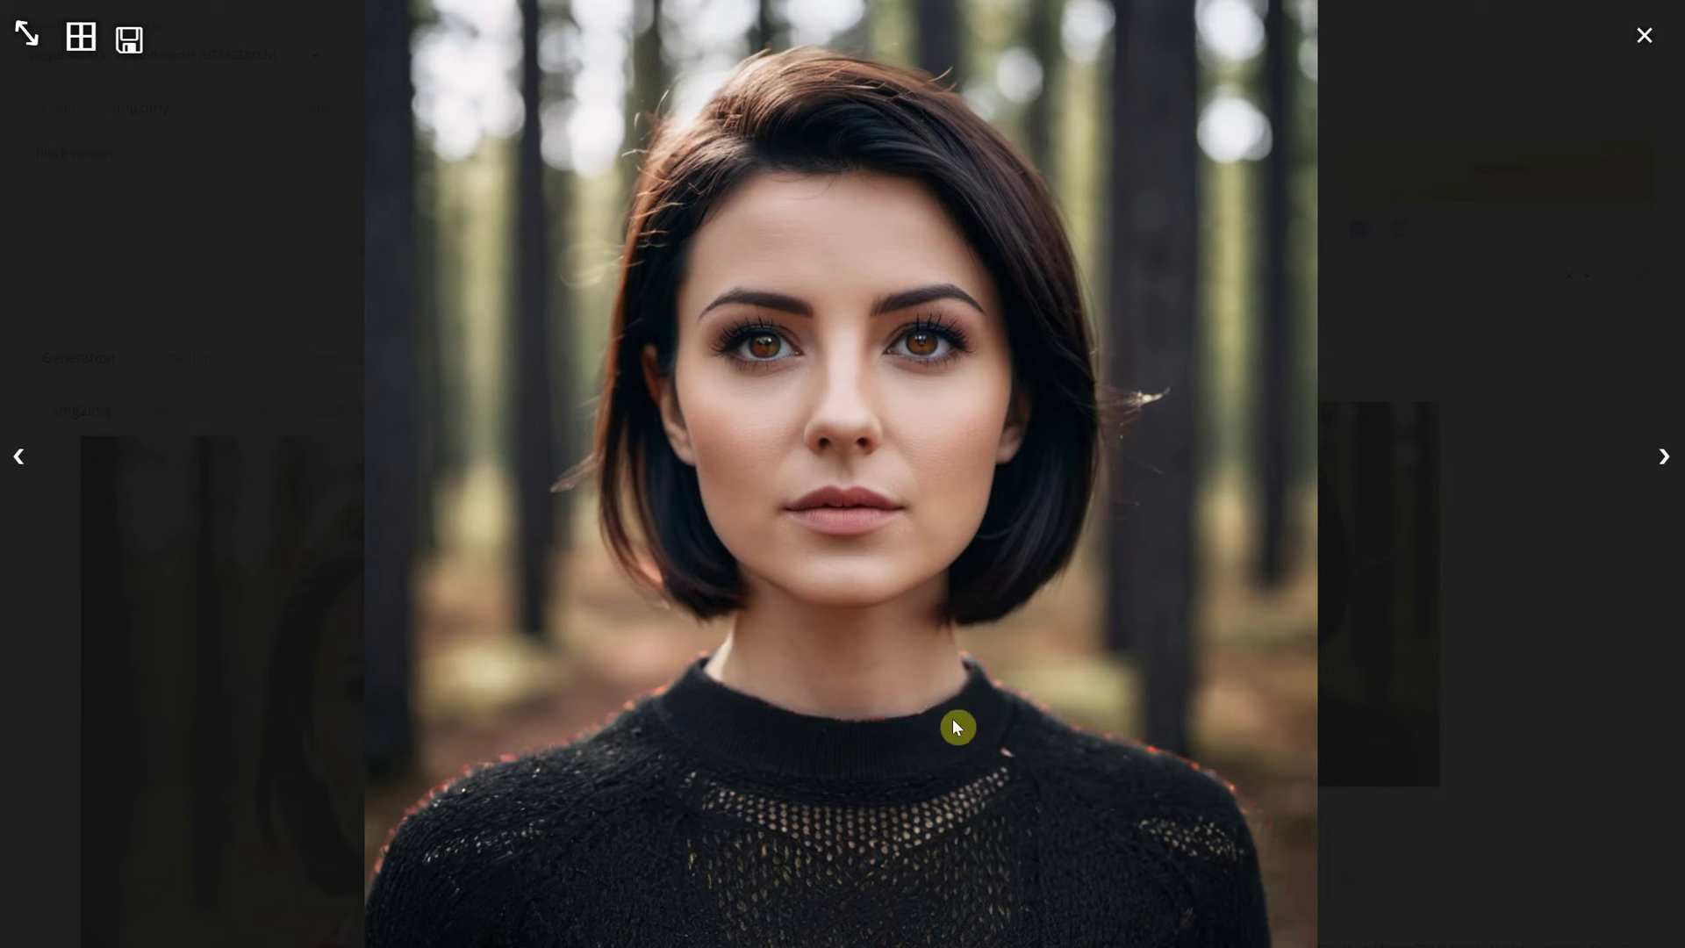
left_click(1644, 36)
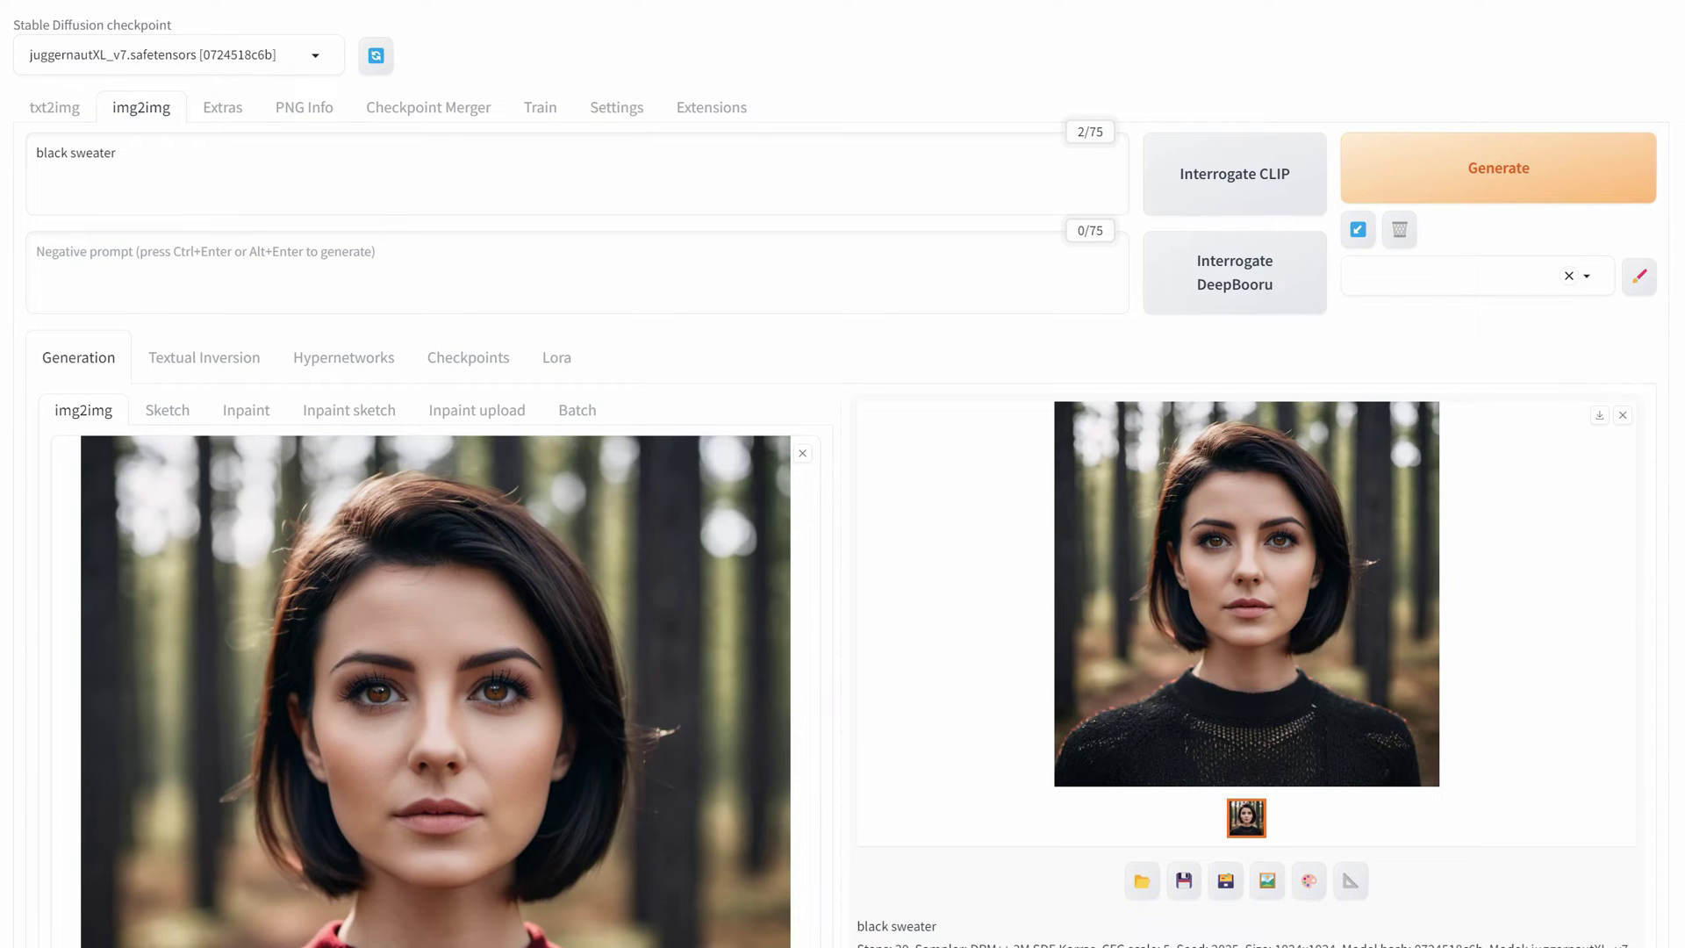
Replace the clothes mask with hair in A Person Mask Generator.
scroll(829, 424, "down", 12)
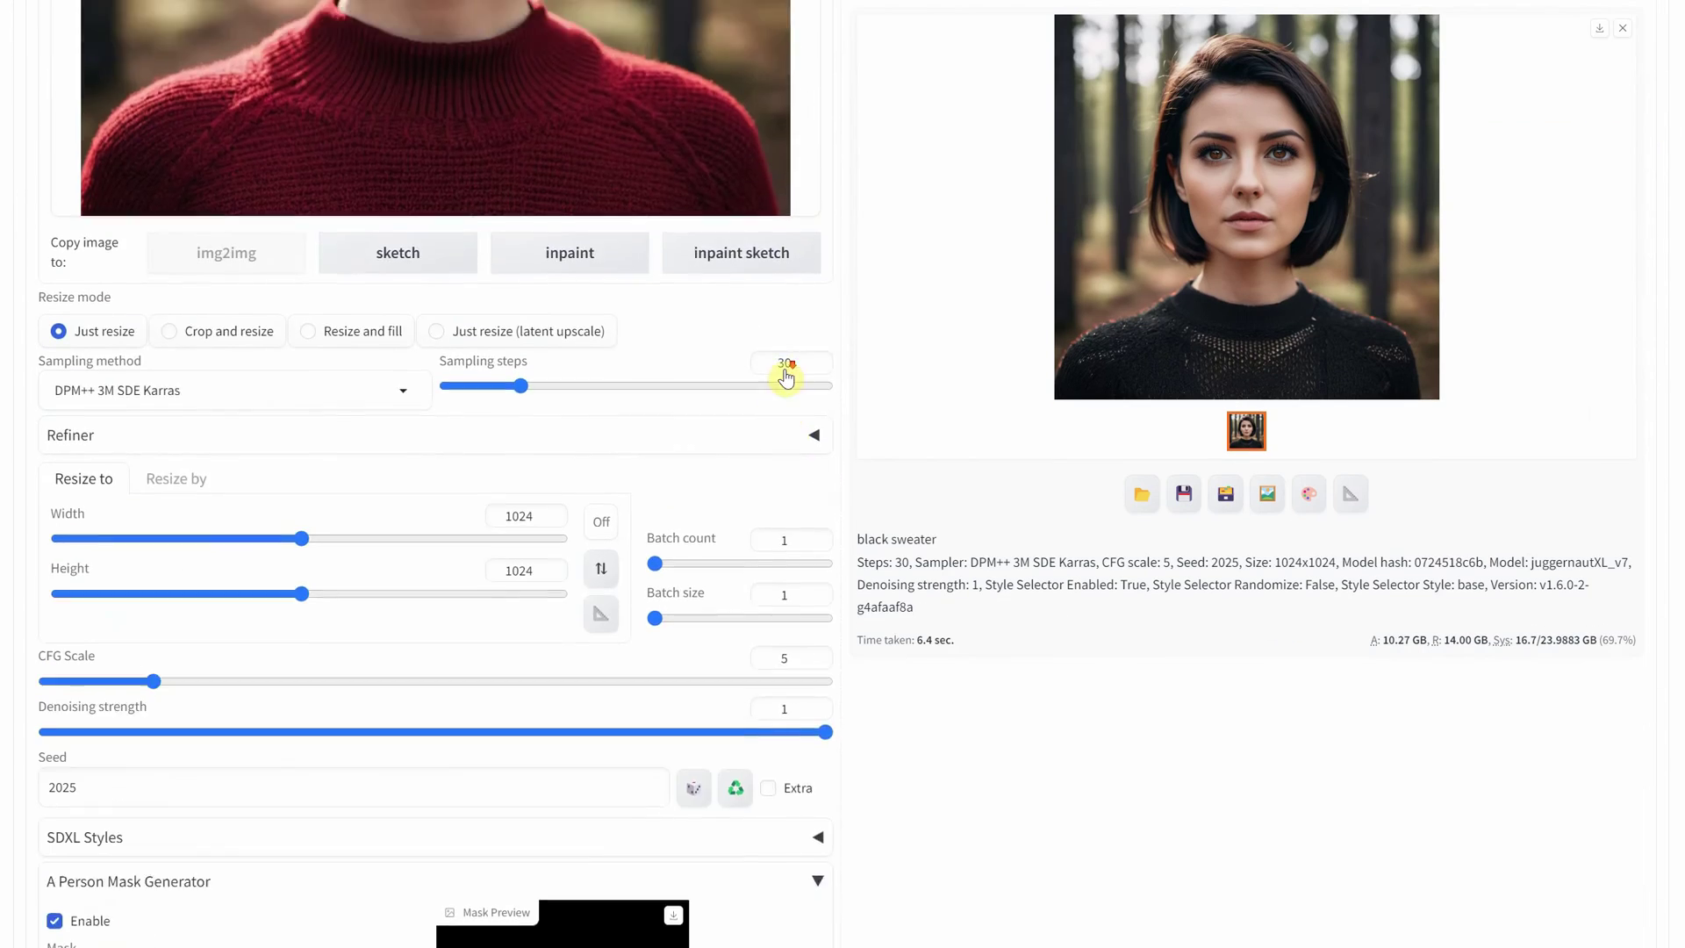
scroll(399, 429, "down", 3)
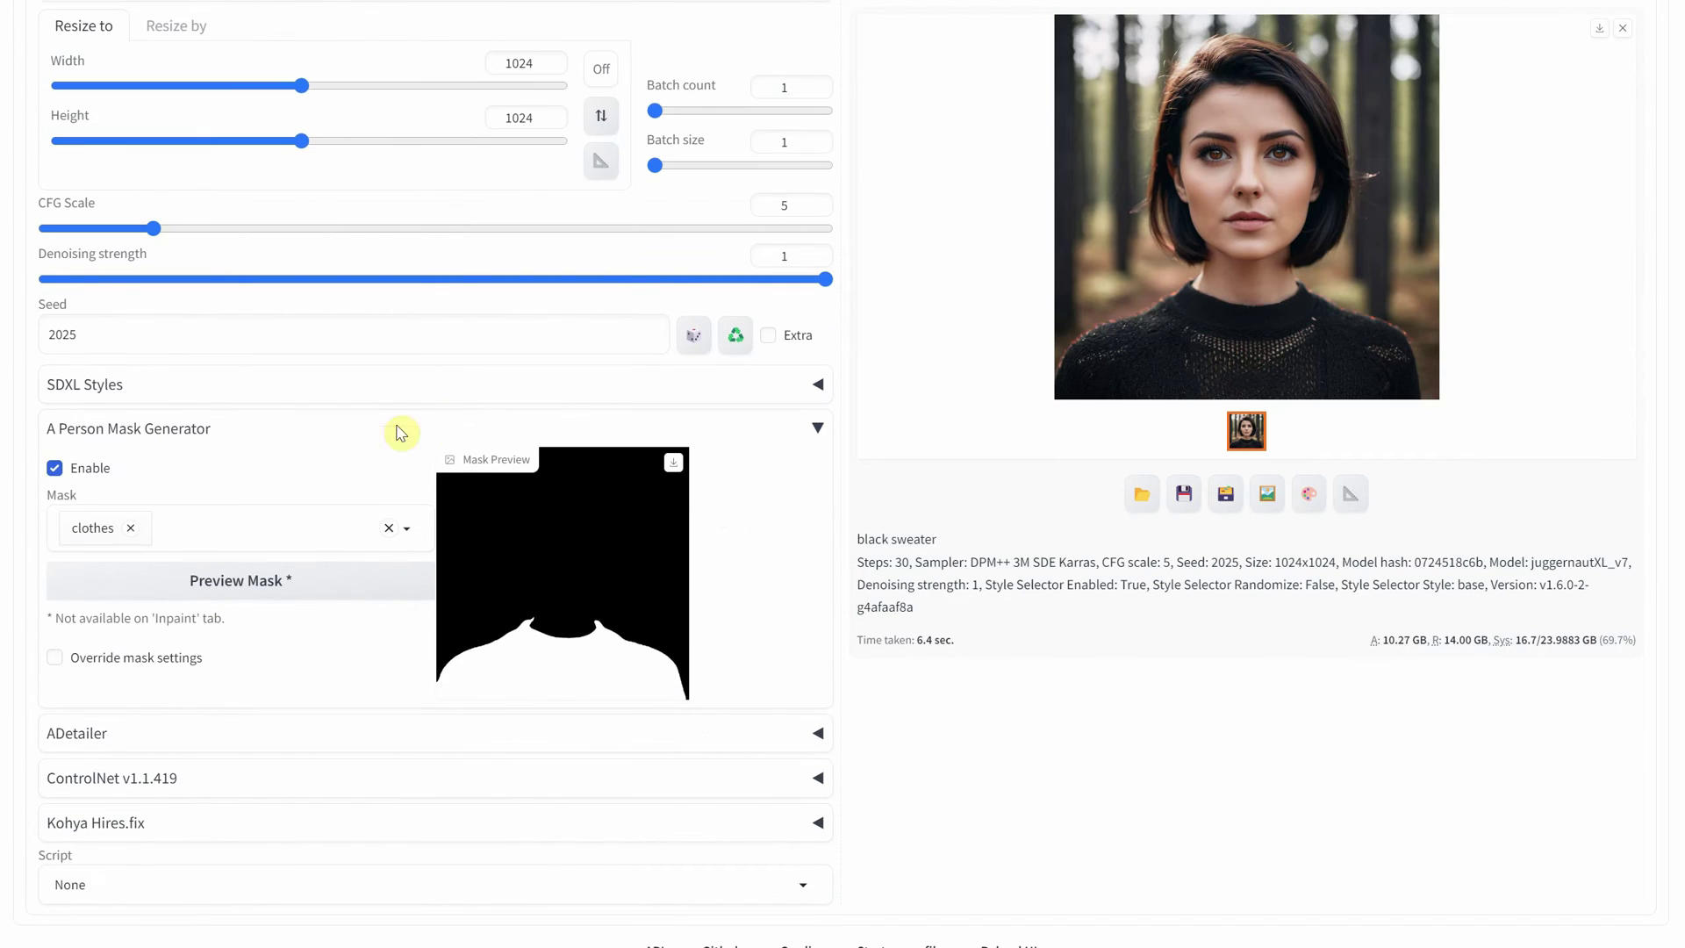
left_click(131, 529)
left_click(408, 528)
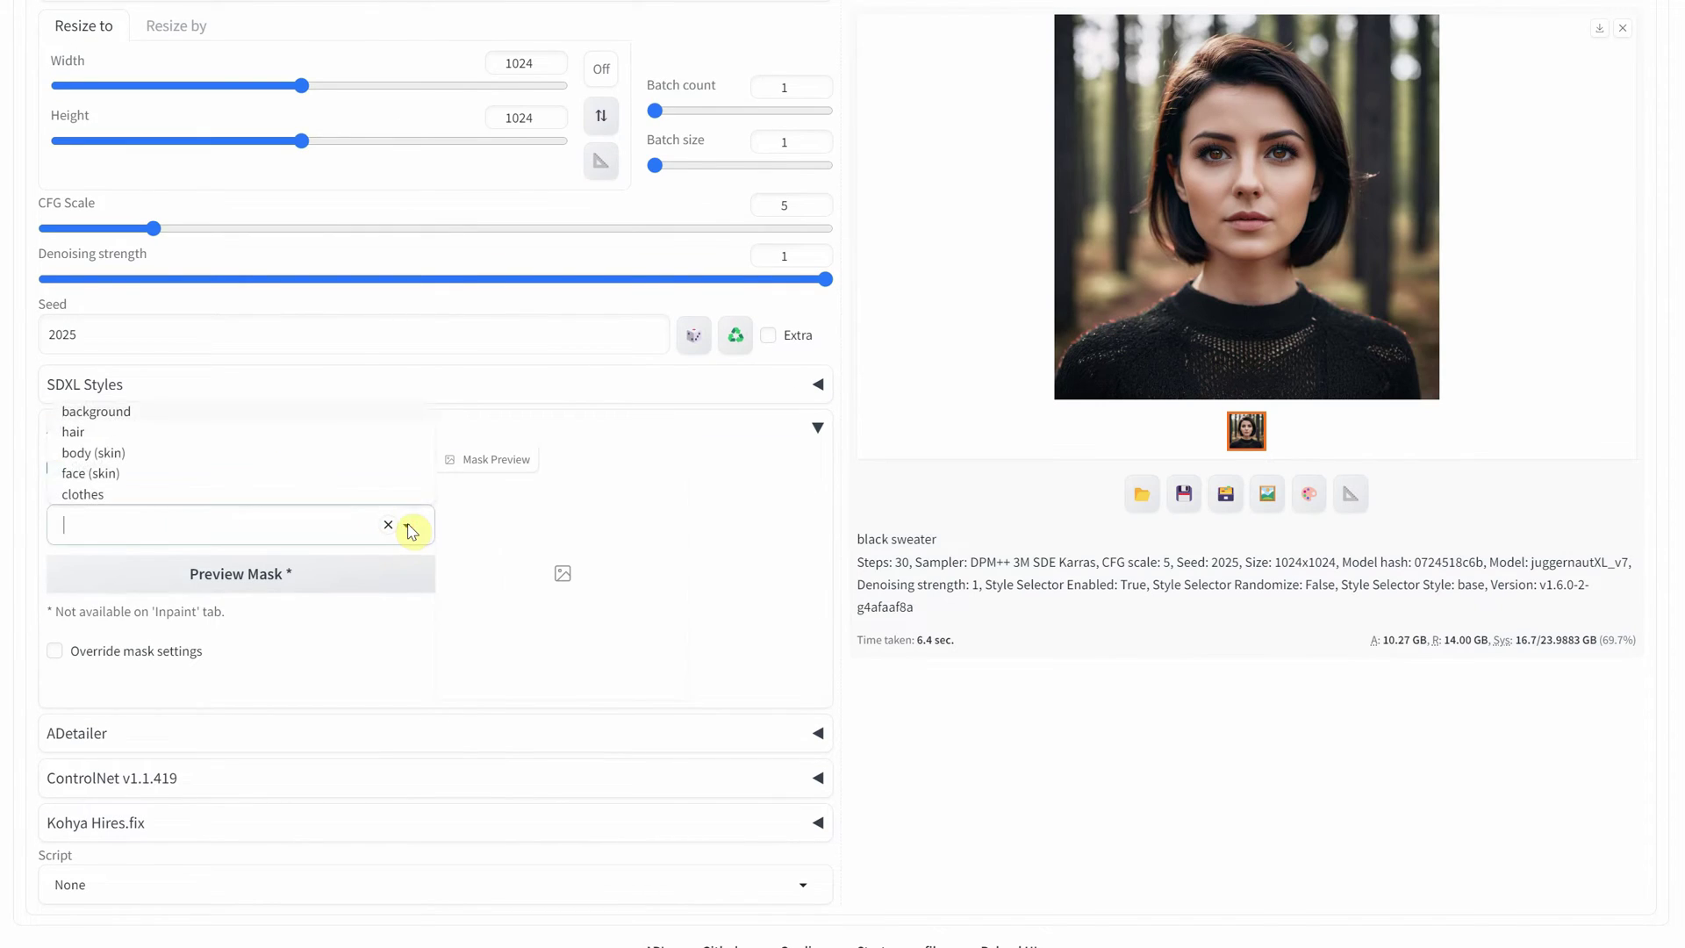
left_click(107, 434)
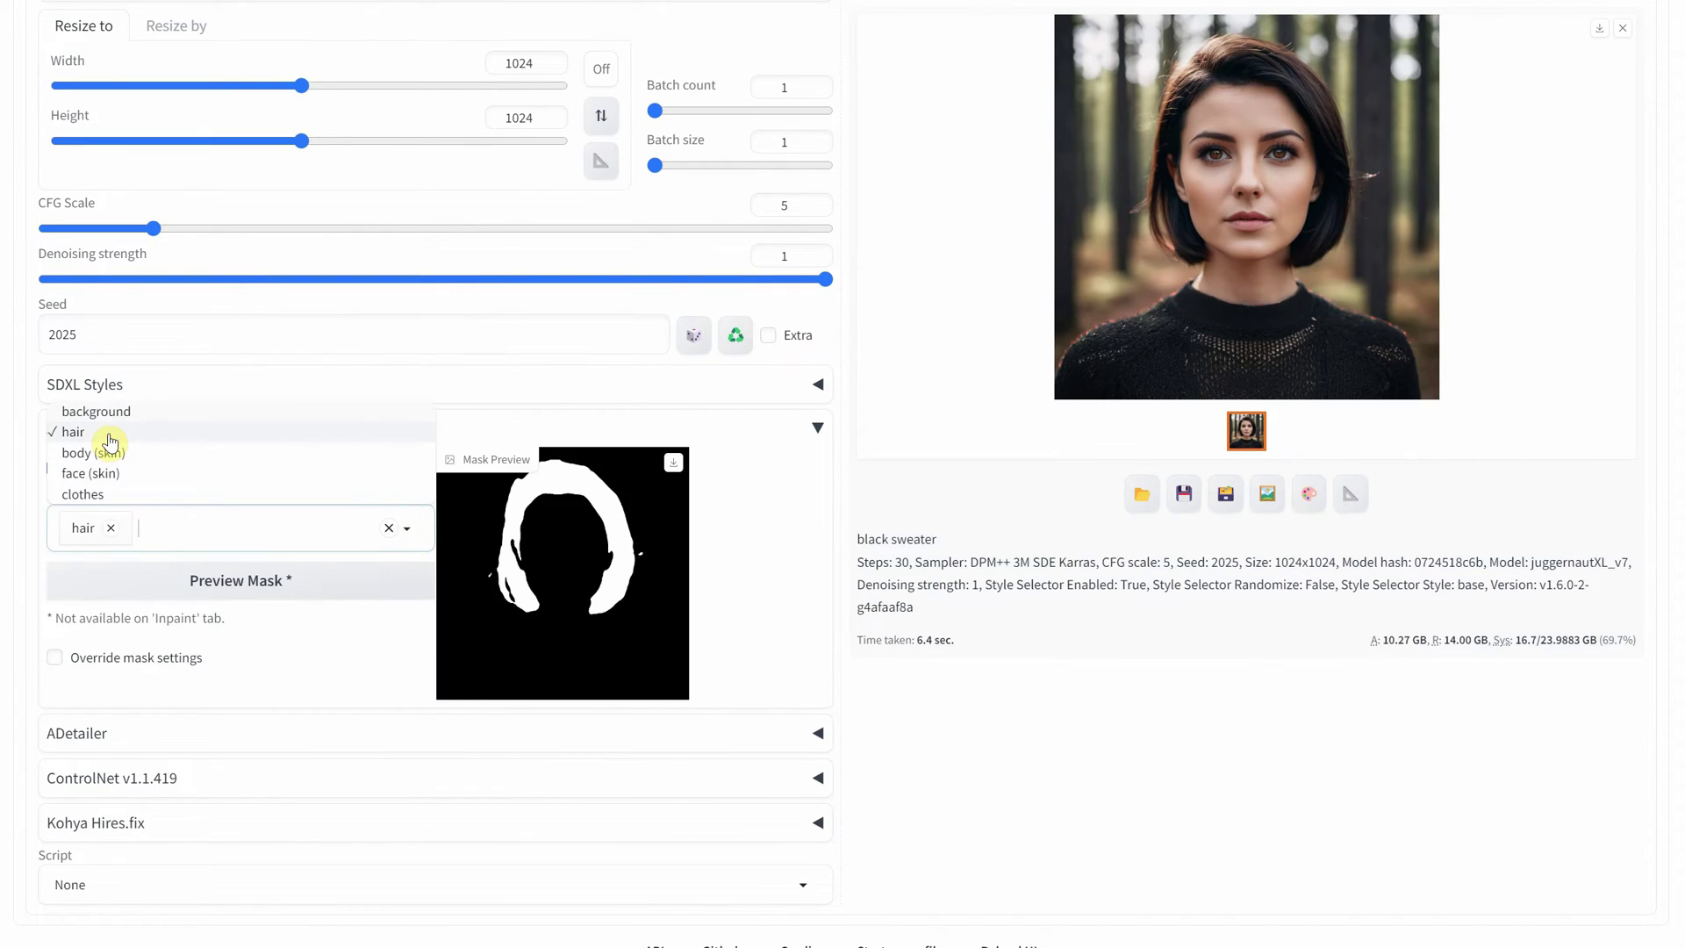
Replace the prompt with "purple hair" and set the denoising strength to 0.5.
scroll(733, 366, "up", 15)
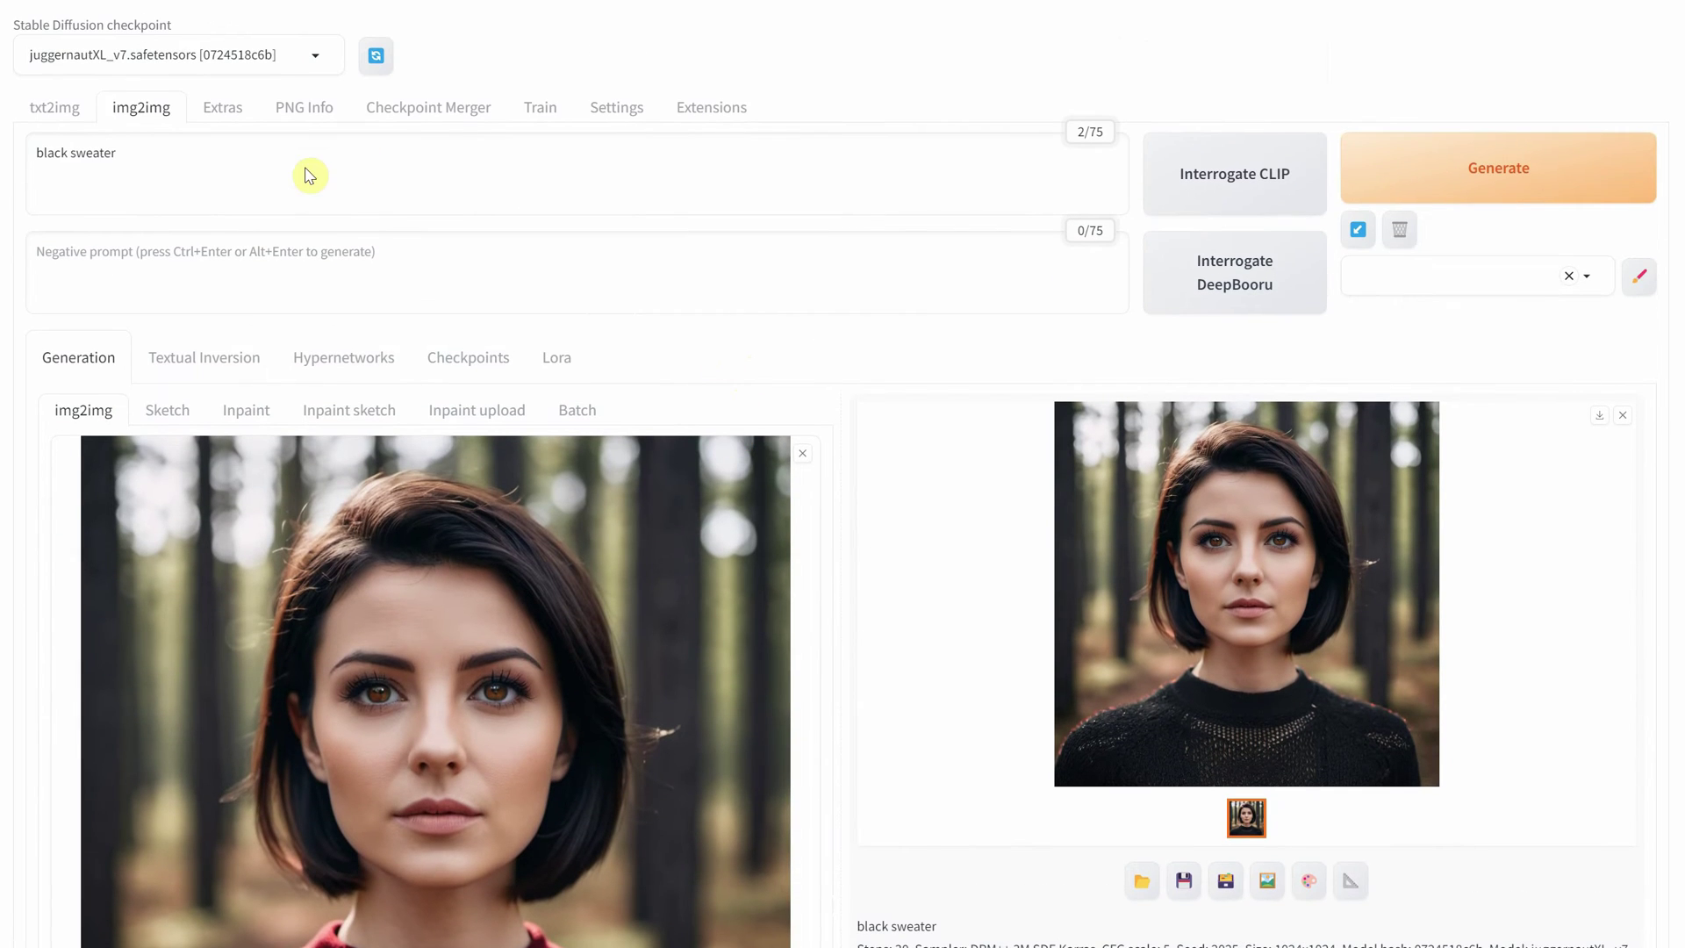
left_click_drag(309, 176, 68, 125)
type("purple hair")
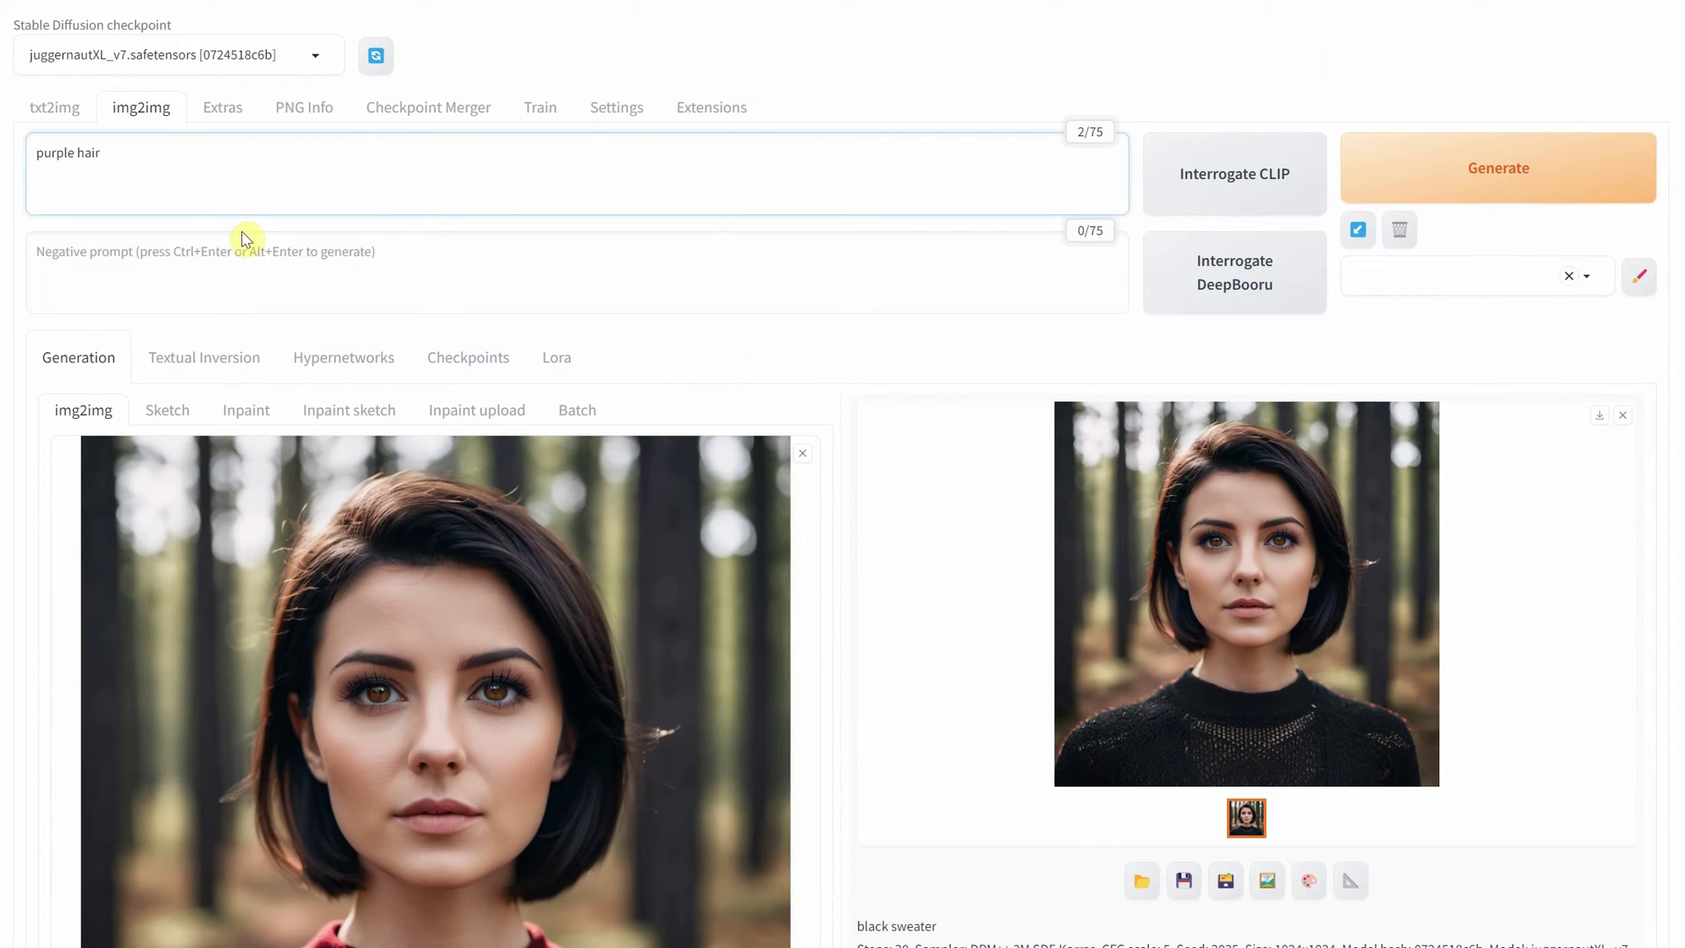
scroll(772, 299, "down", 5)
scroll(799, 302, "down", 8)
scroll(823, 342, "down", 1)
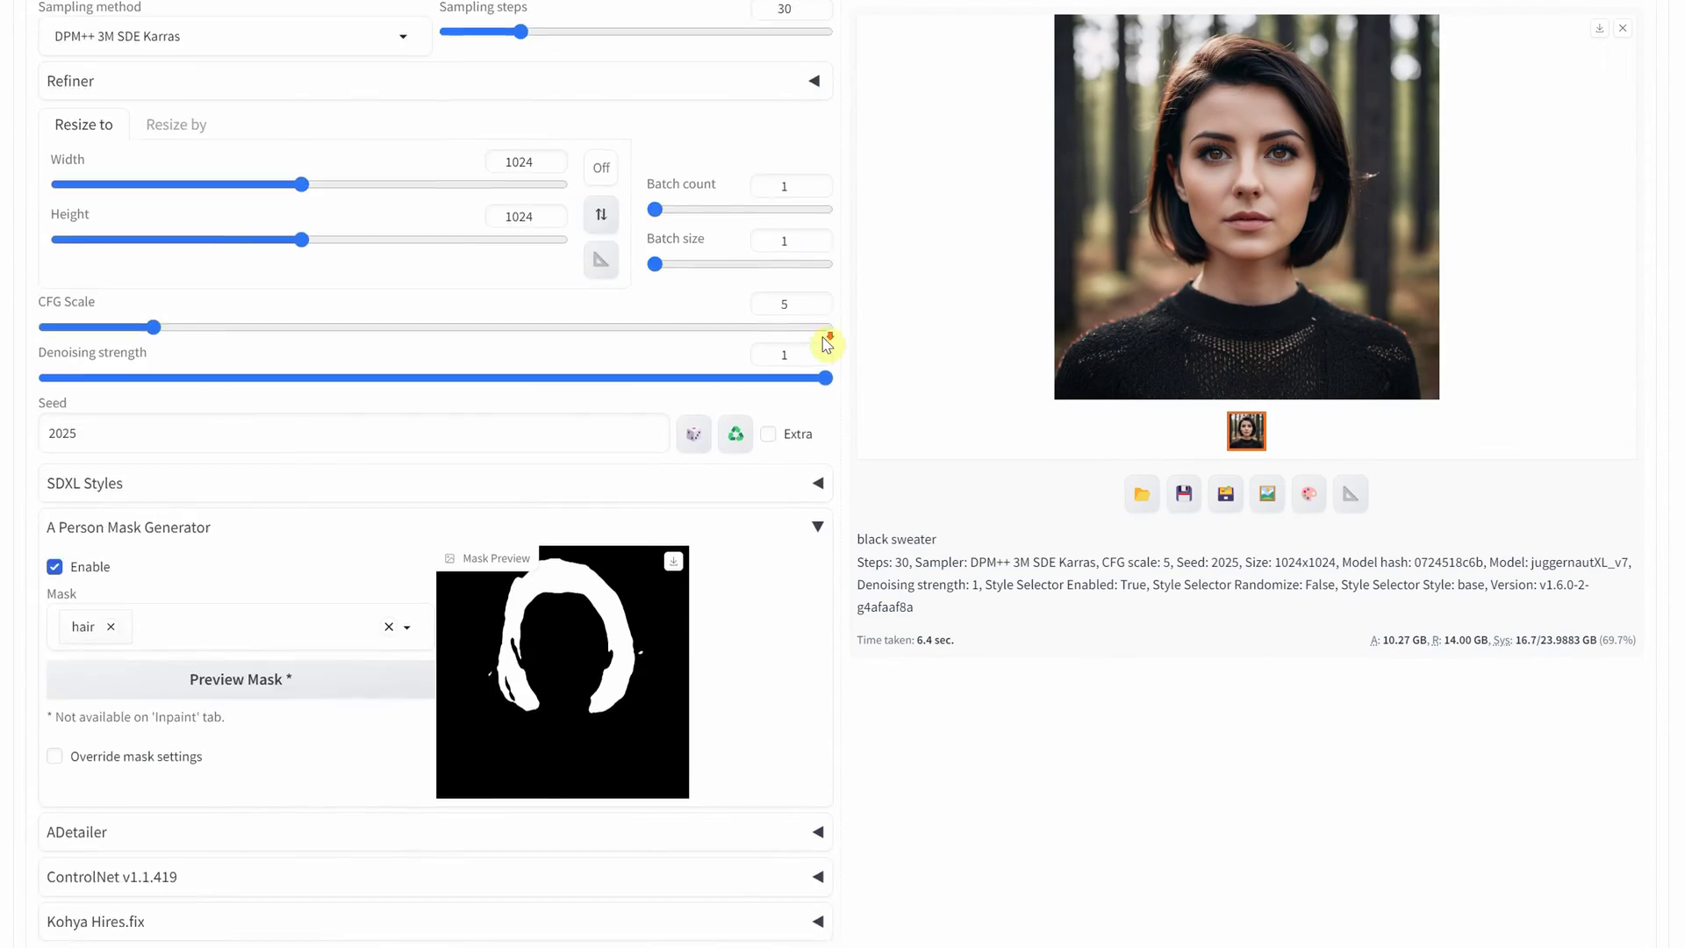
double_click(789, 353)
type("0.5")
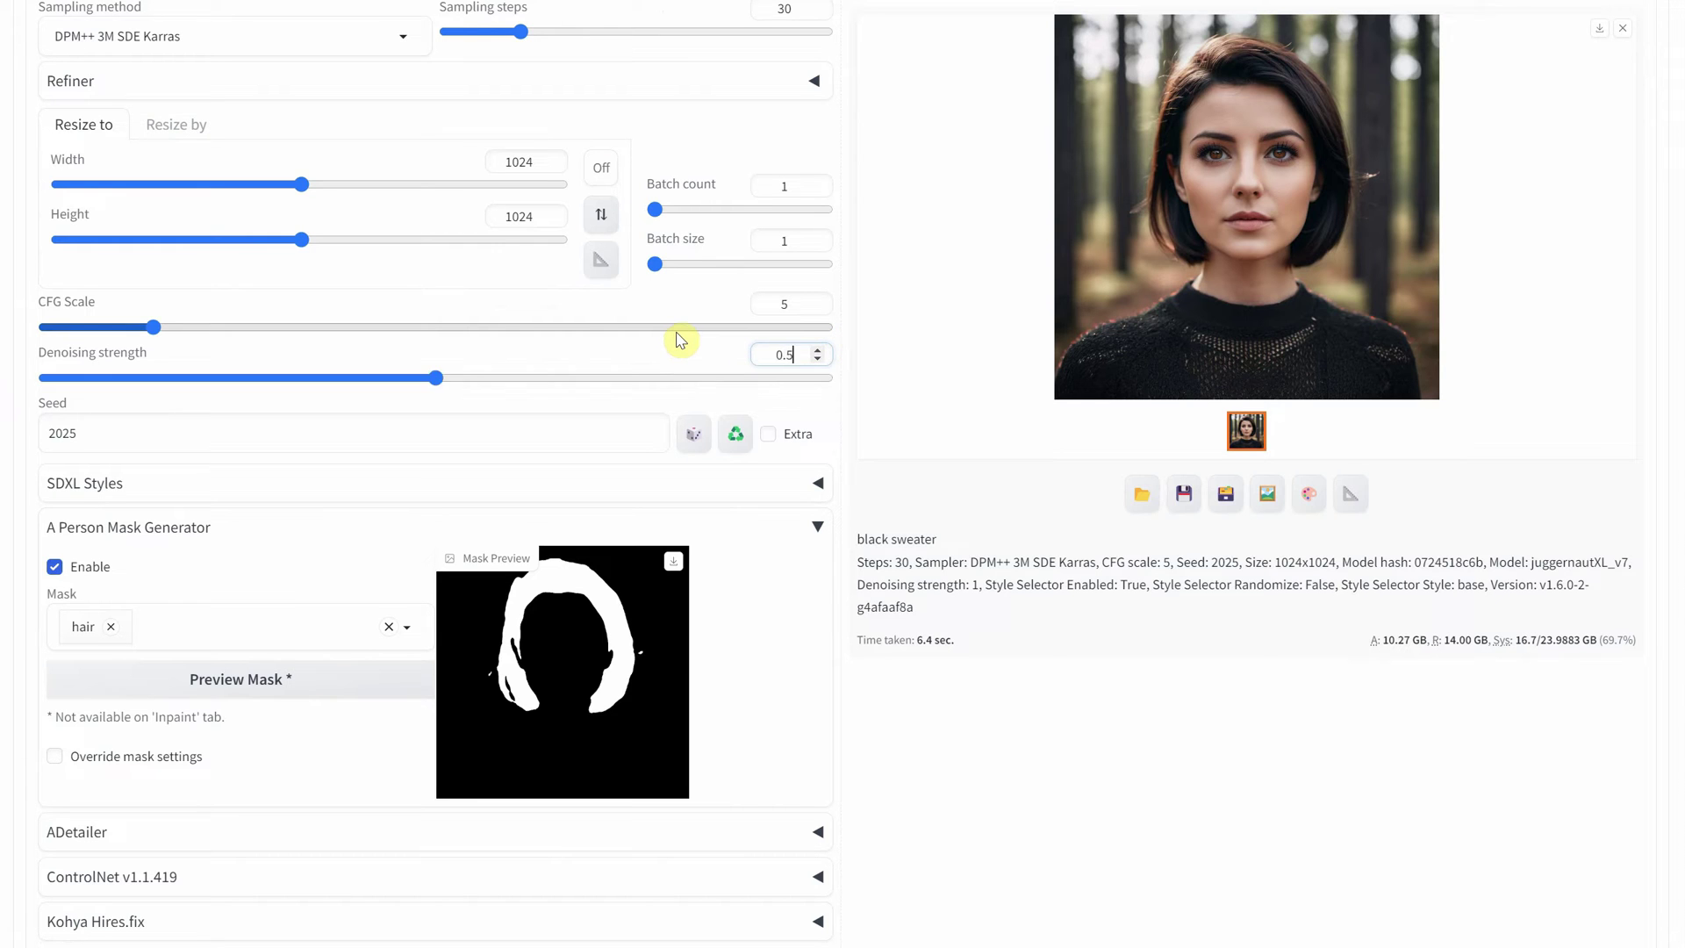
key("Tab")
Generate the purple hair image and inspect the result enlarged.
scroll(1291, 365, "up", 10)
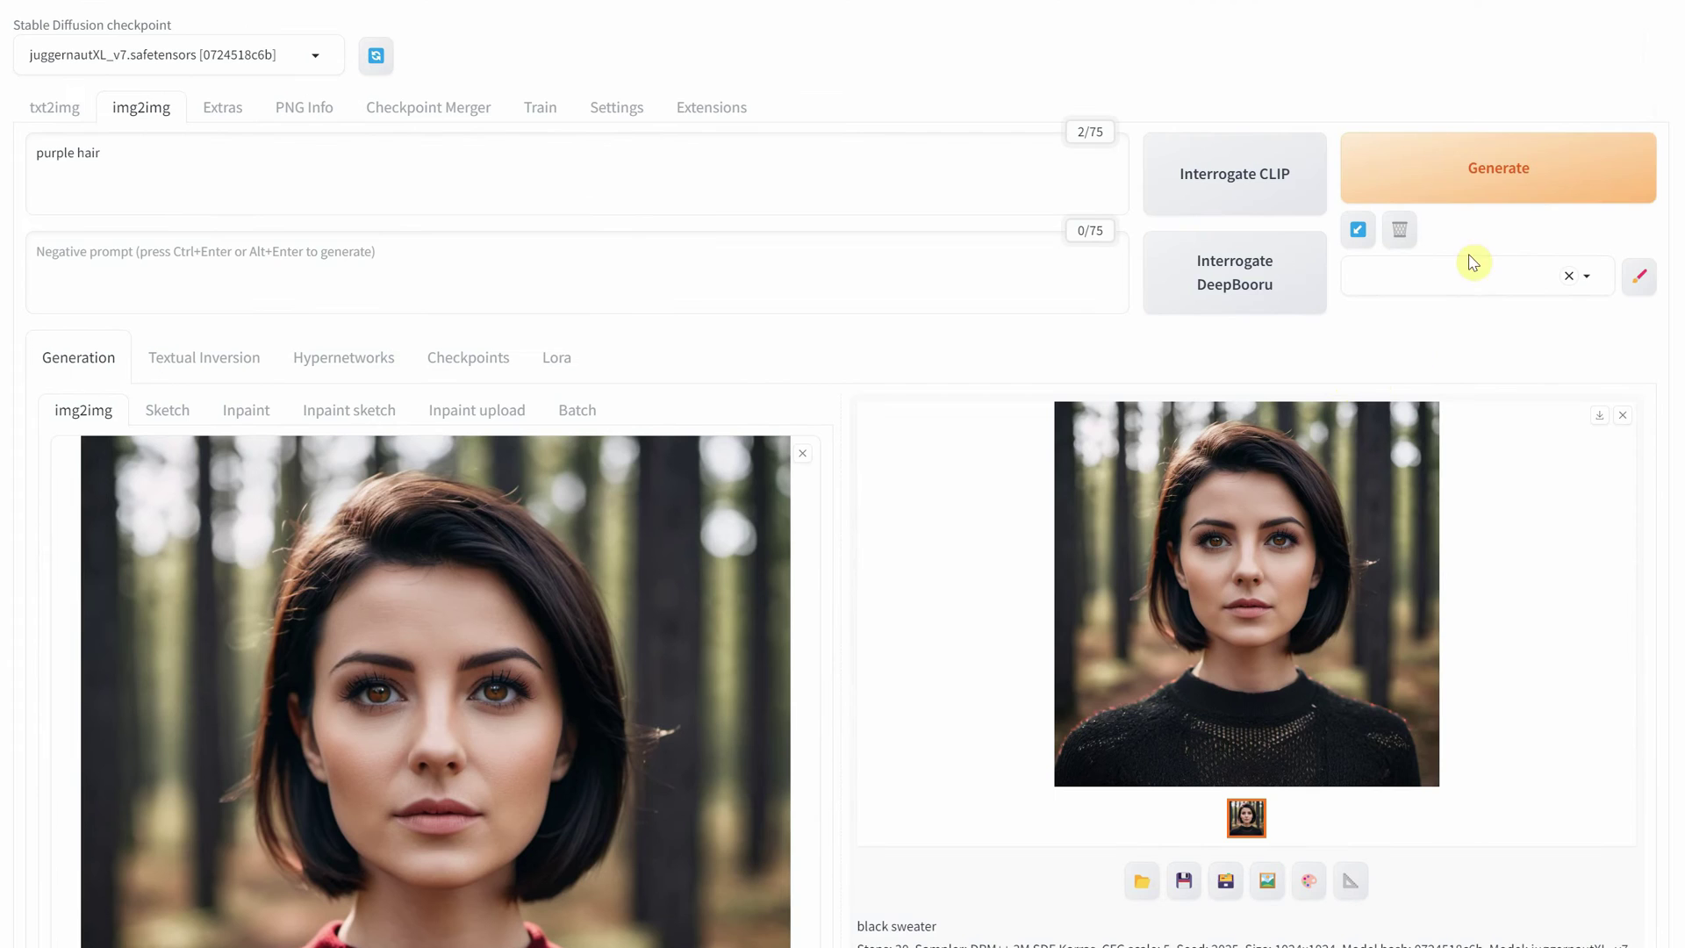
left_click(1486, 169)
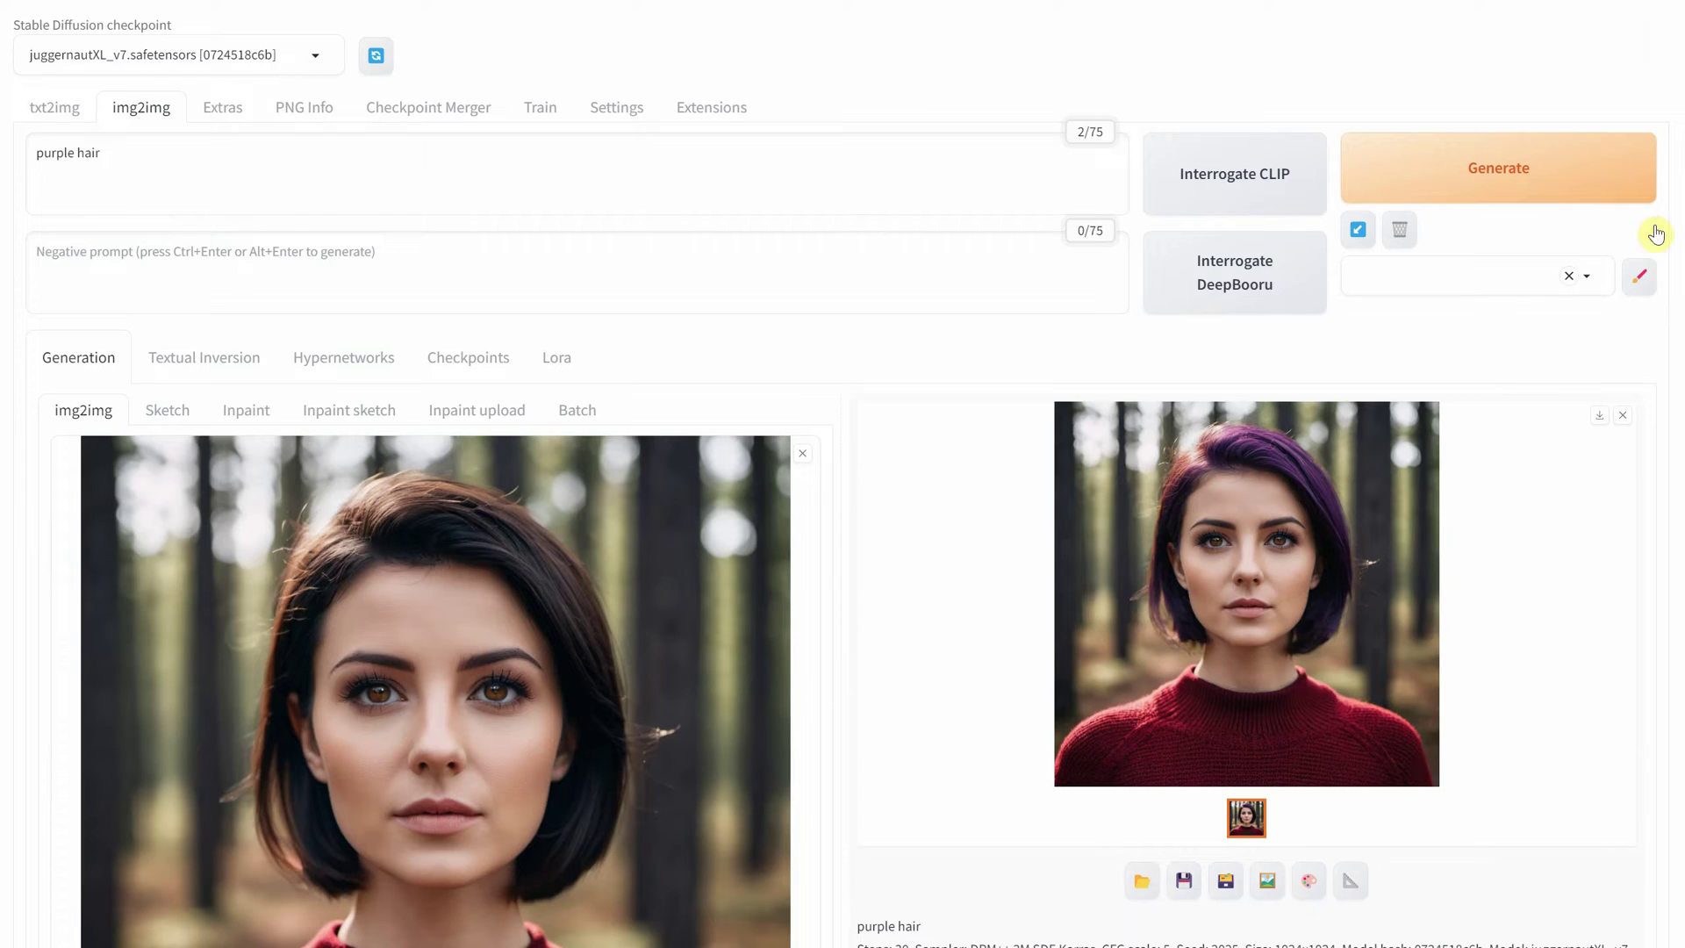
left_click(1317, 611)
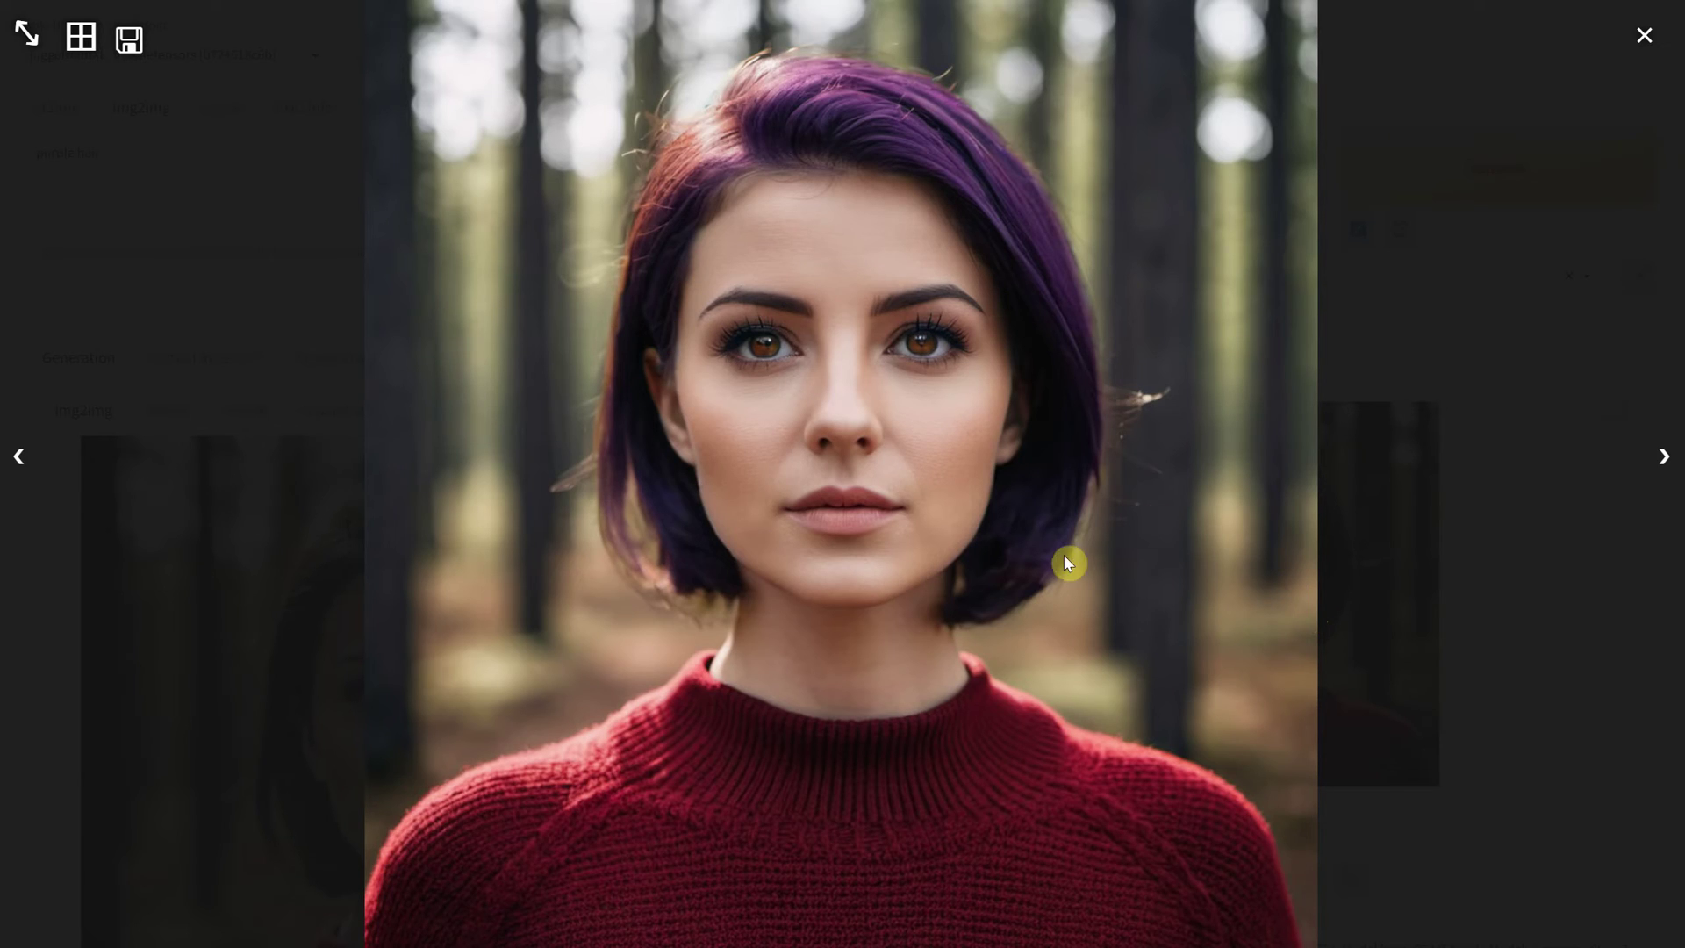
left_click(1643, 40)
Set the denoising strength to 0.75, generate the purple hair image again and view it enlarged.
scroll(1196, 613, "down", 10)
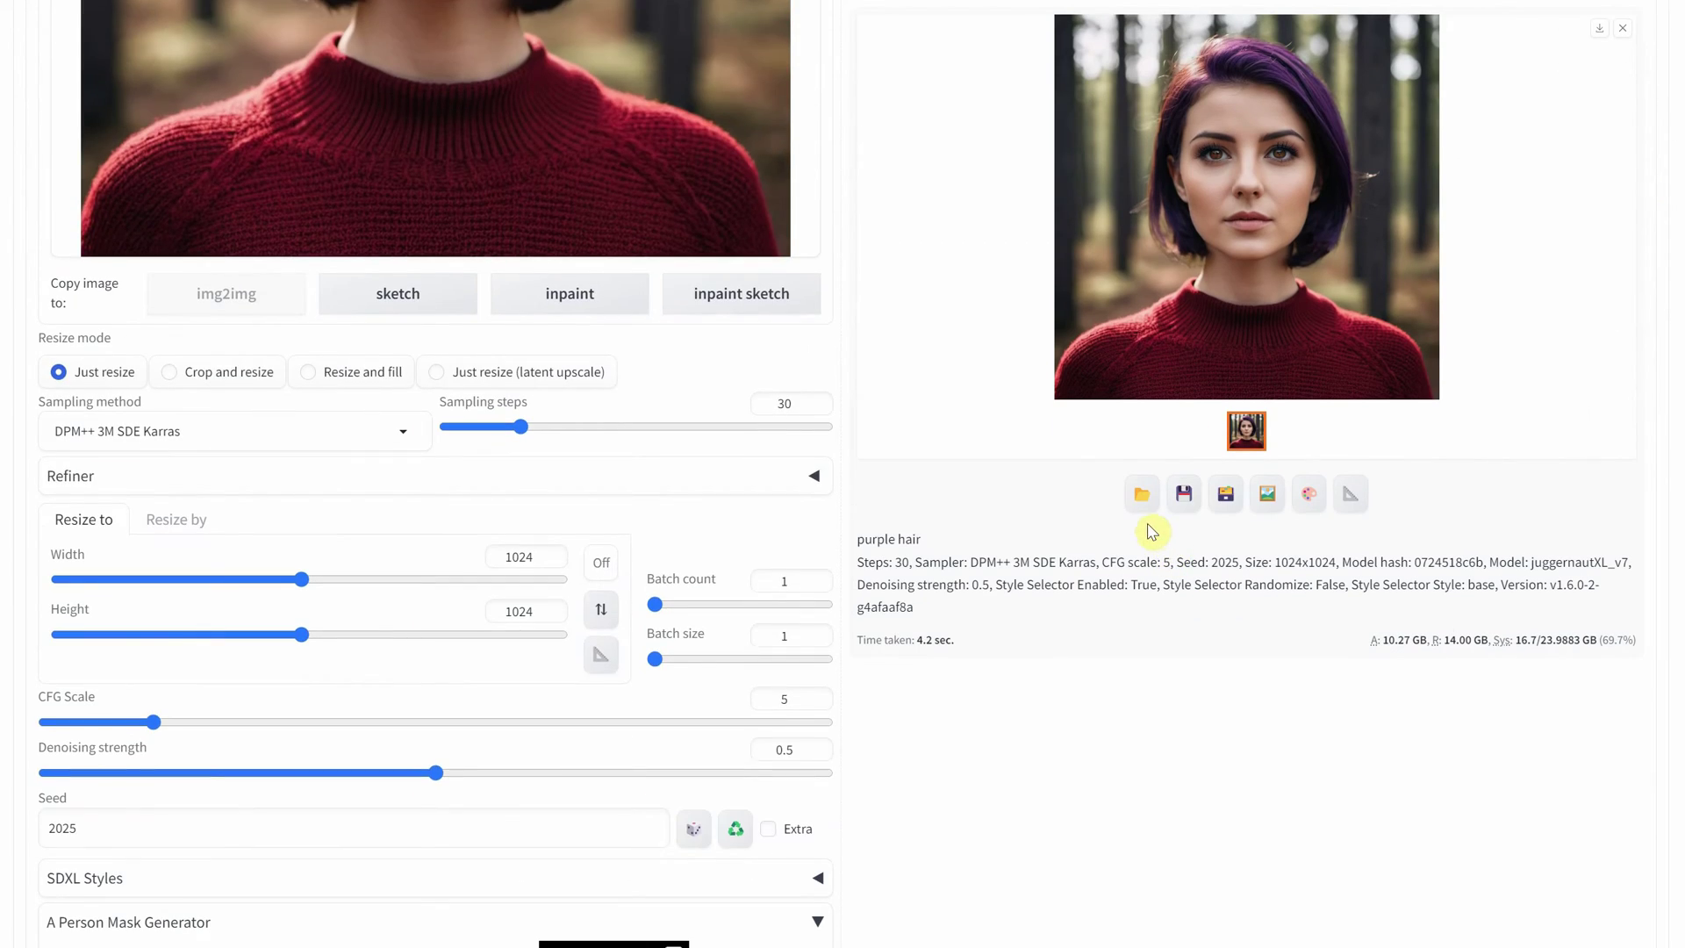
left_click(788, 747)
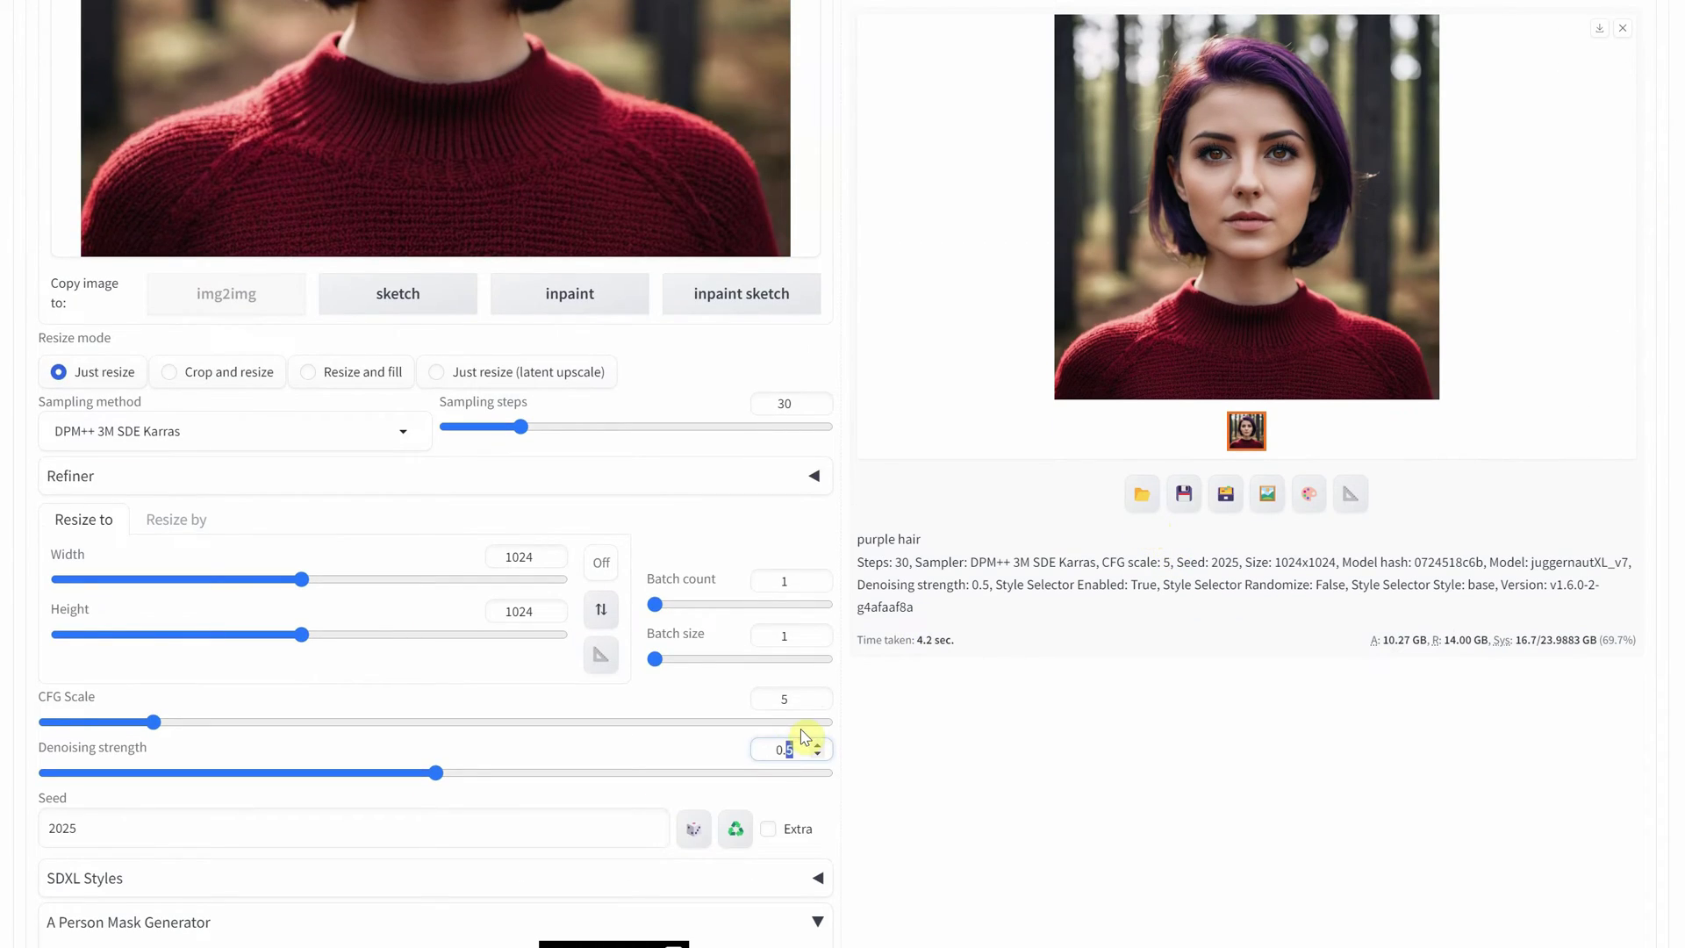
type("75")
scroll(1260, 343, "up", 10)
left_click(1485, 160)
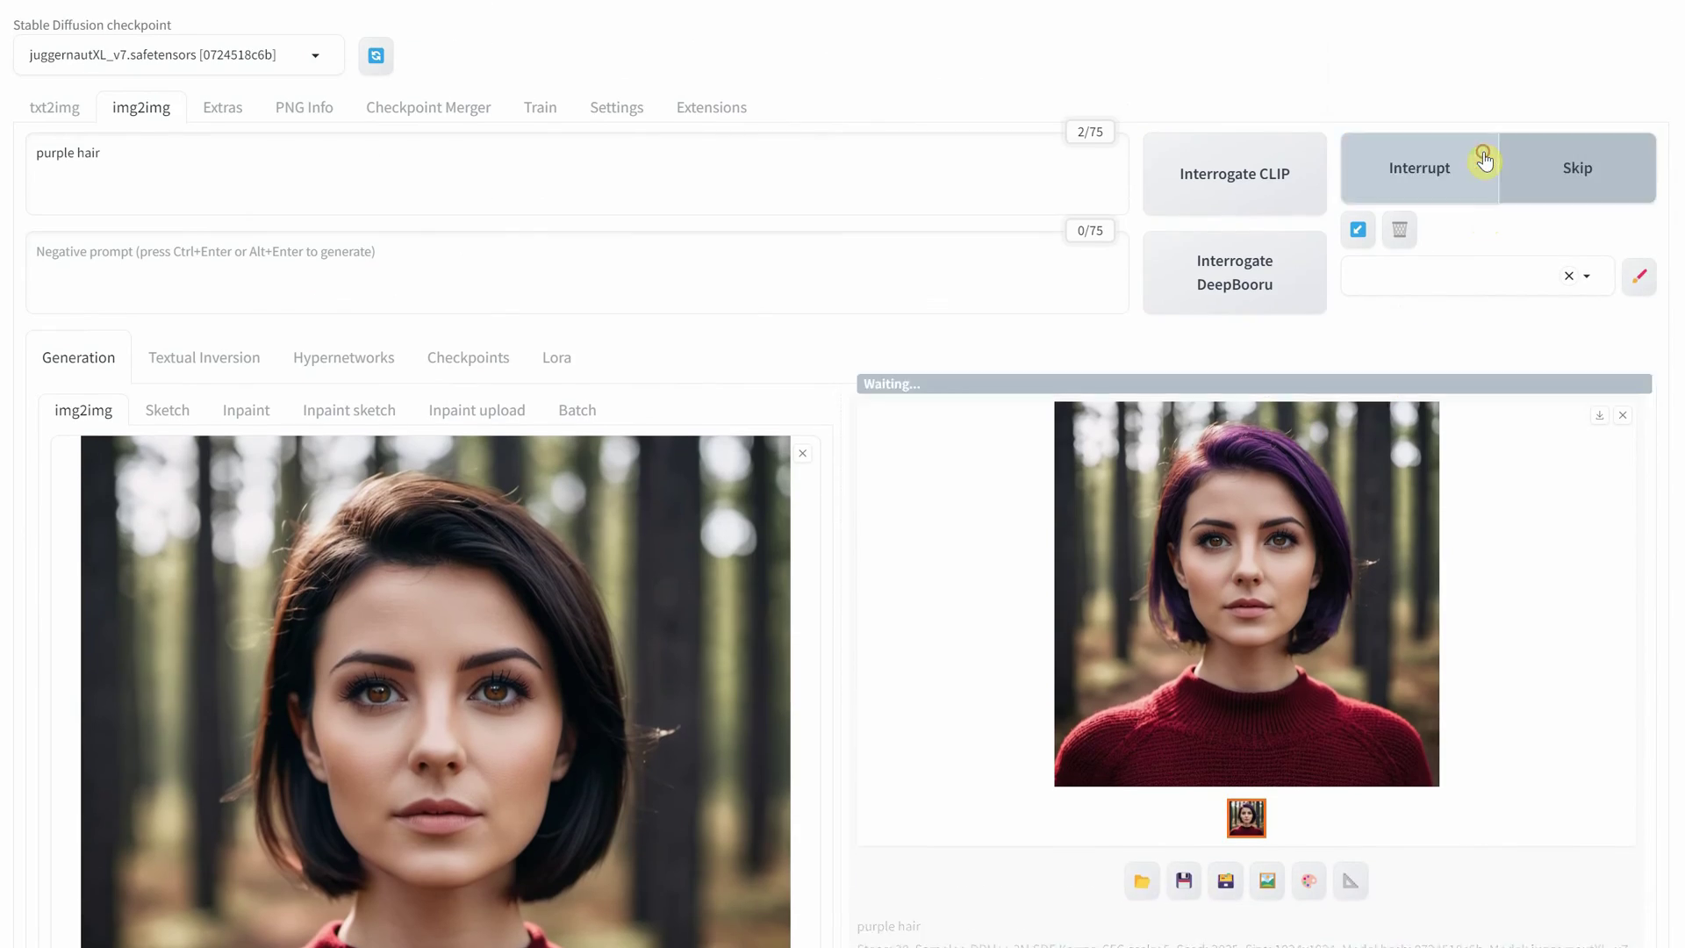
left_click(1366, 514)
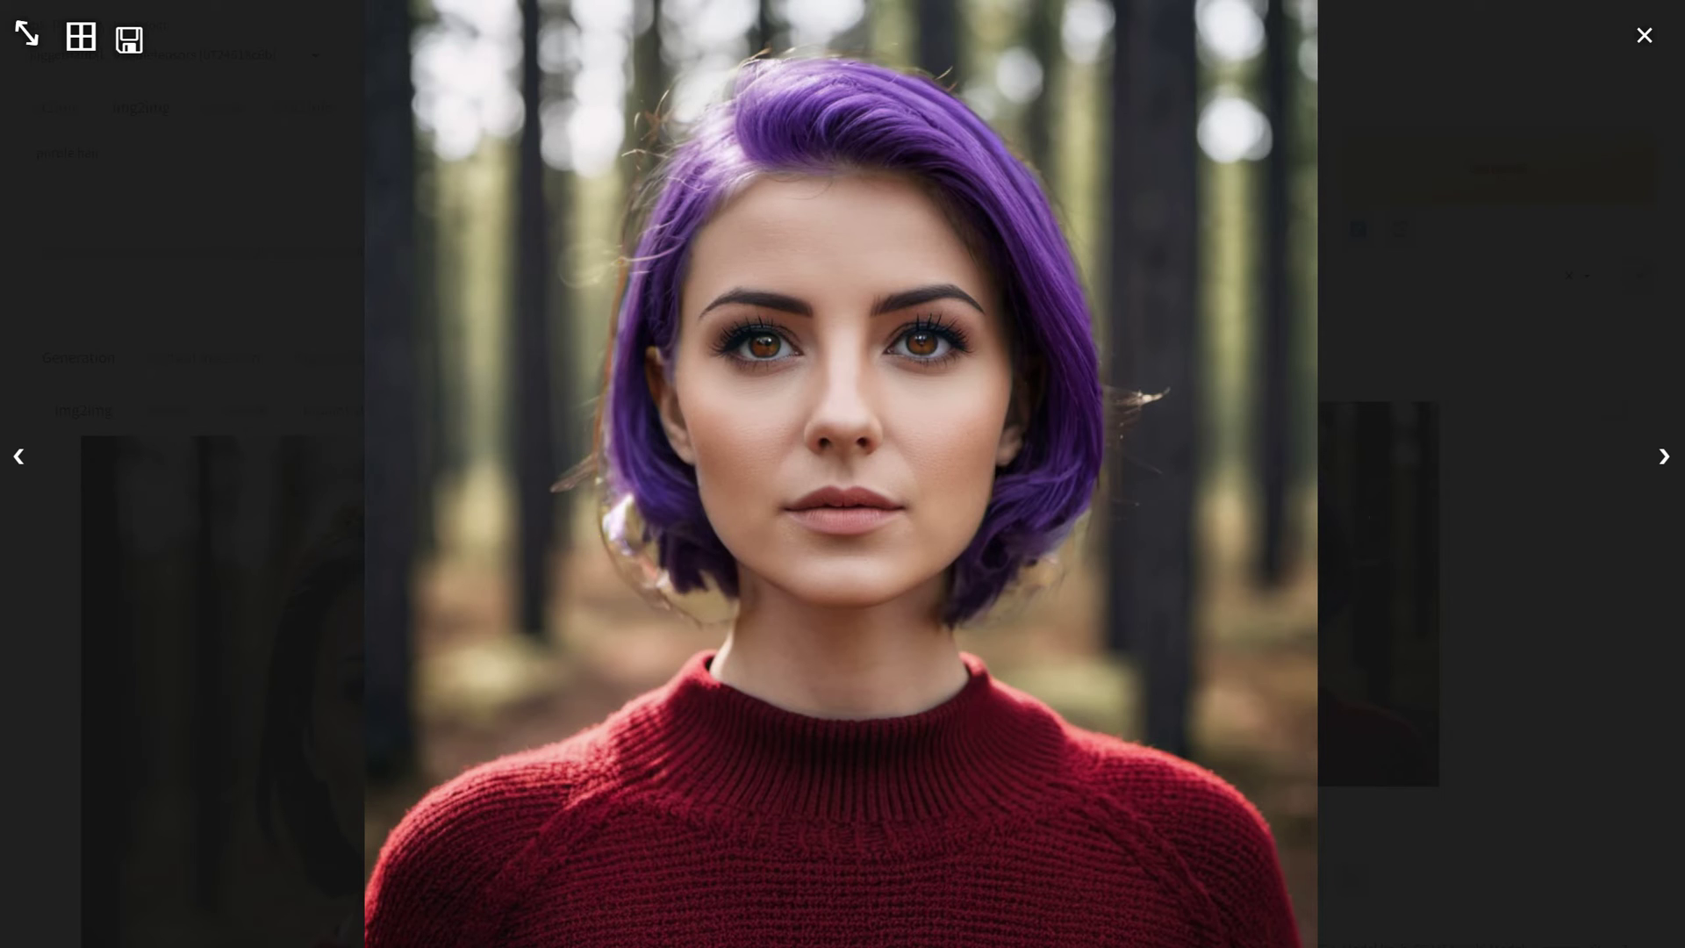
left_click(1644, 36)
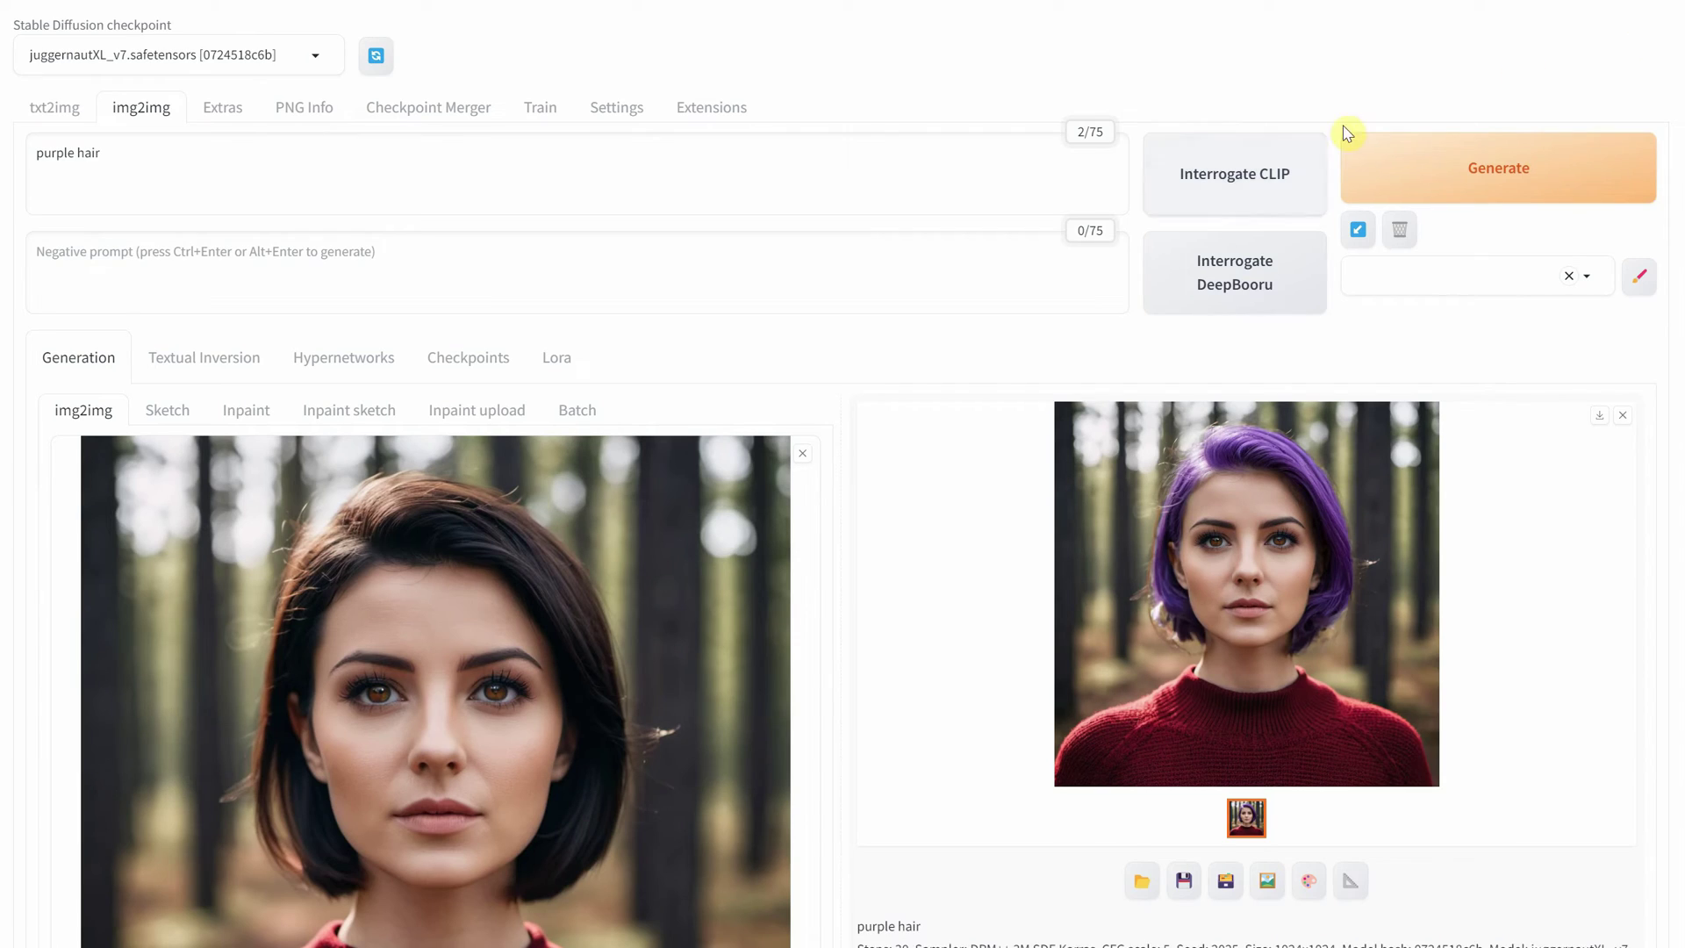
Raise the denoising strength to 1, regenerate the purple hair image and examine it enlarged.
scroll(888, 476, "down", 4)
scroll(888, 475, "down", 5)
left_click_drag(637, 676, 839, 675)
scroll(984, 631, "up", 10)
left_click(1411, 186)
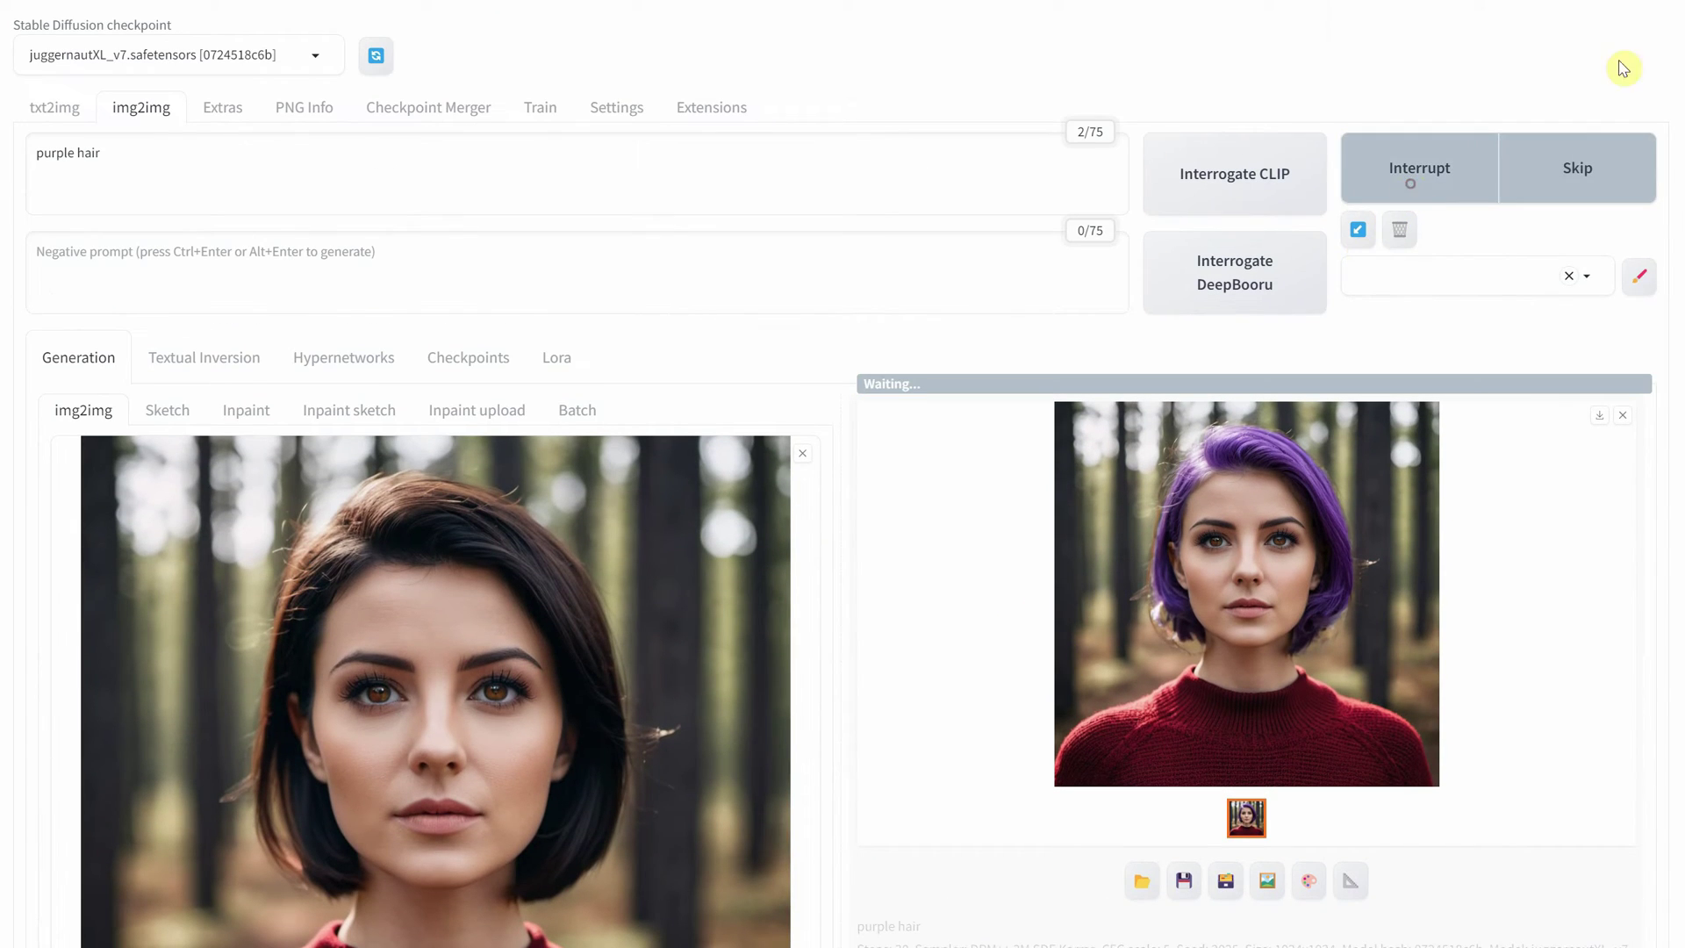
left_click(1190, 645)
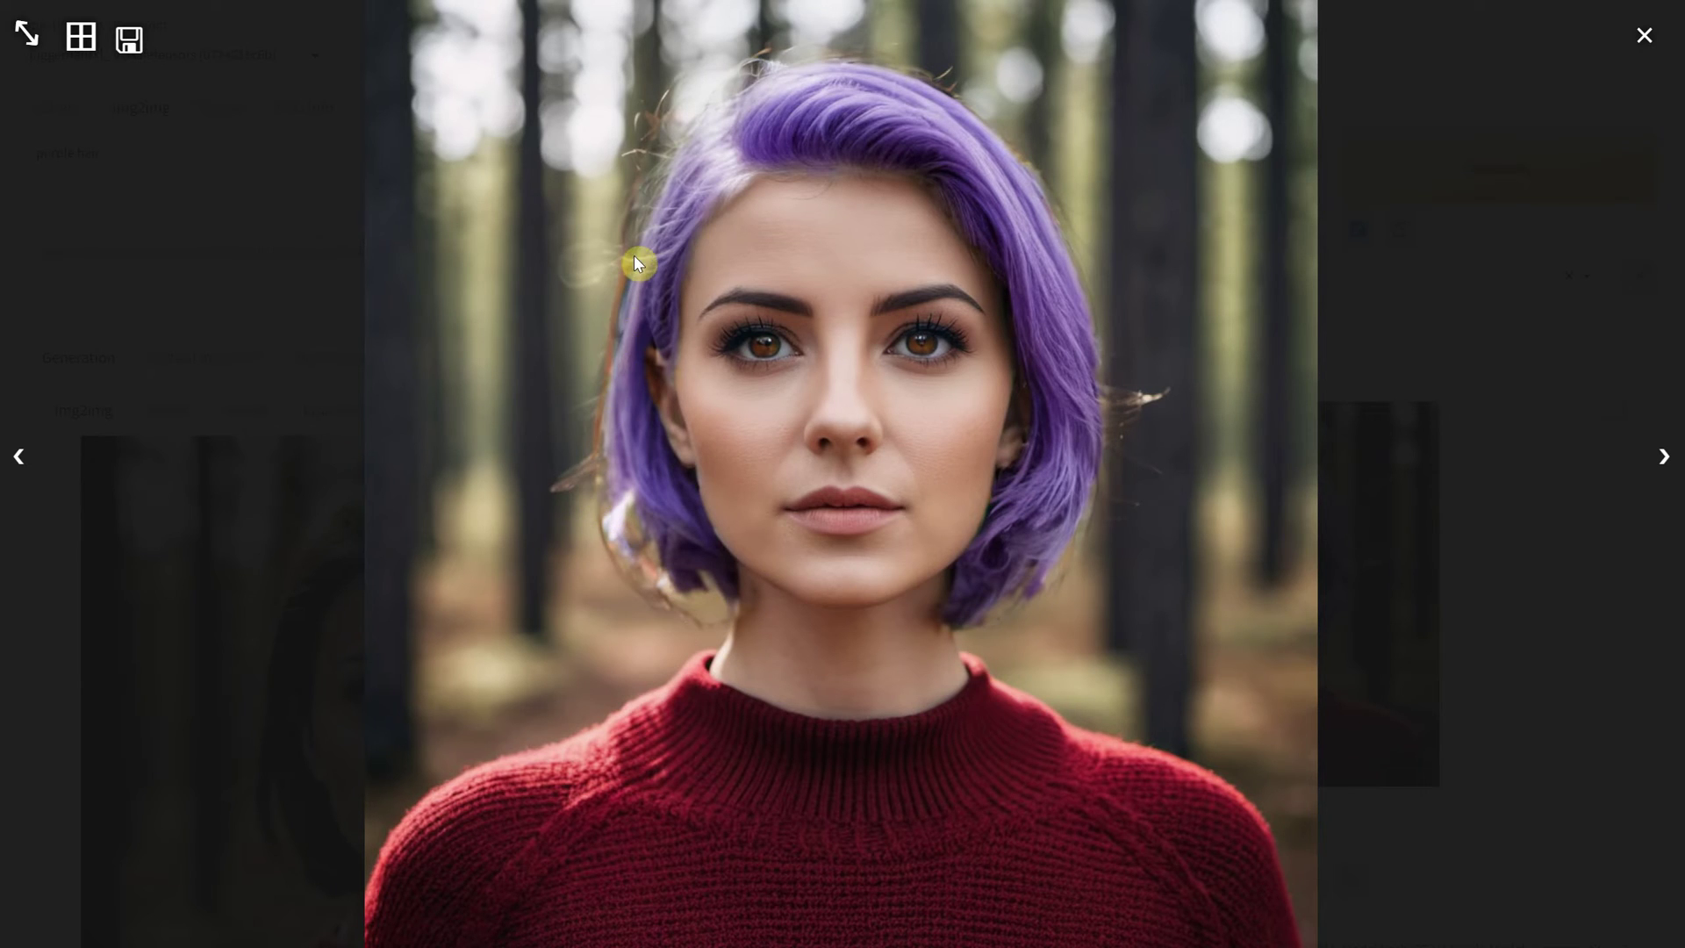
left_click(1643, 35)
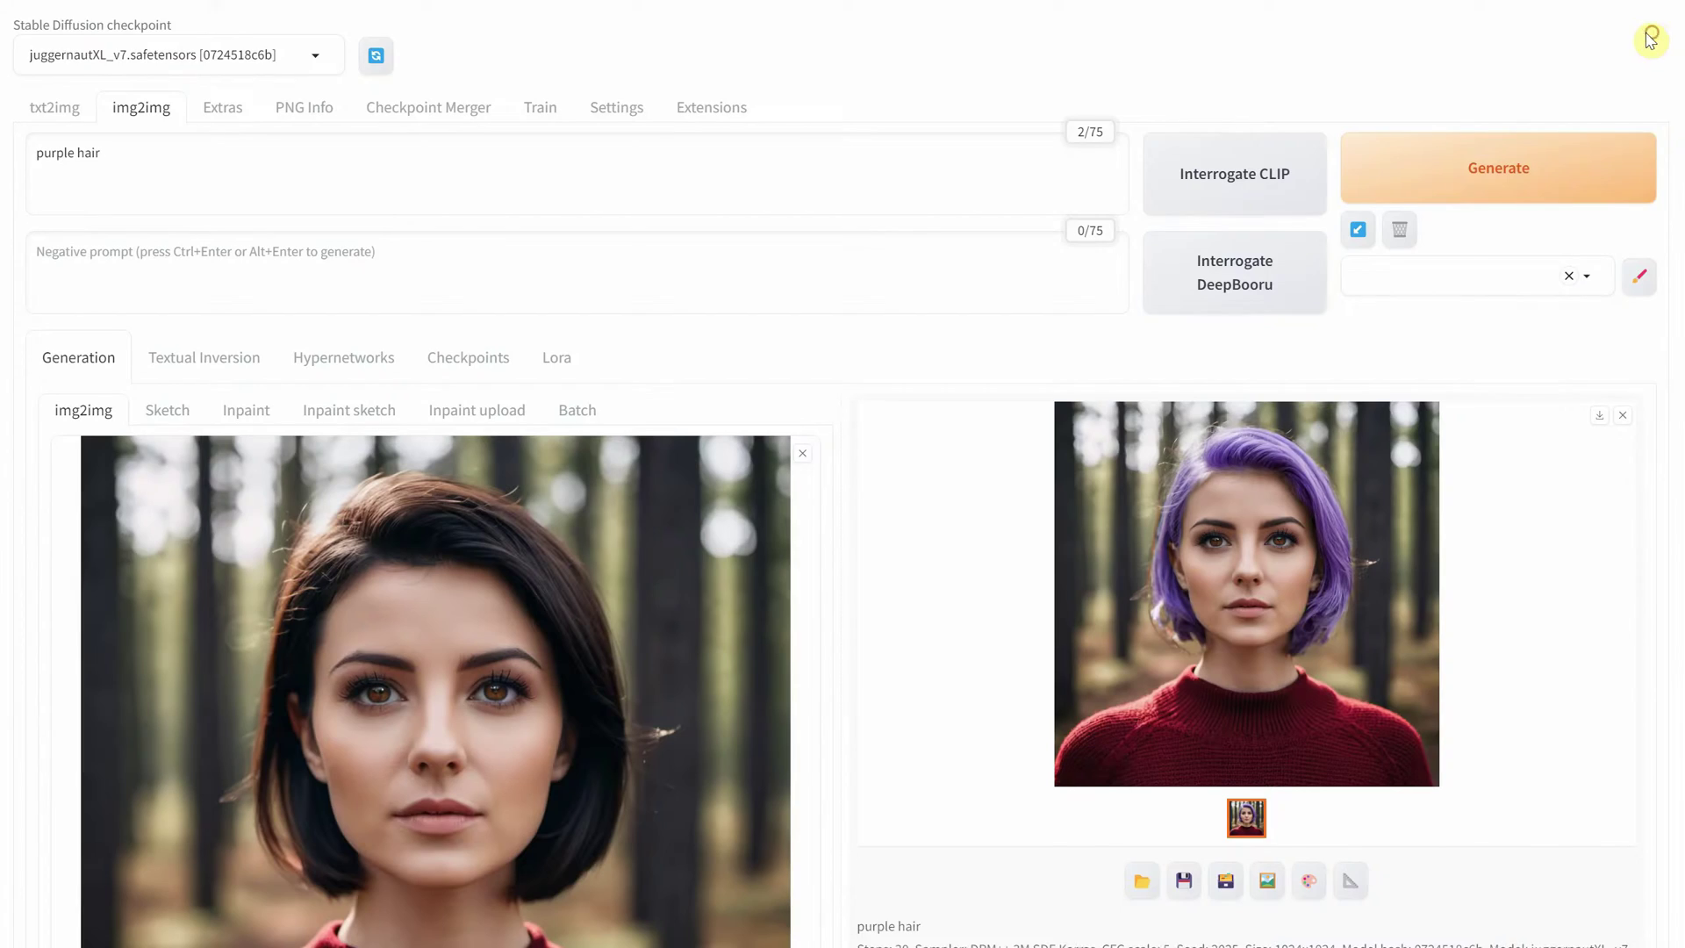
Enable Override mask settings for the hair mask and set the mask blur to 64.
scroll(646, 576, "down", 3)
scroll(643, 525, "down", 5)
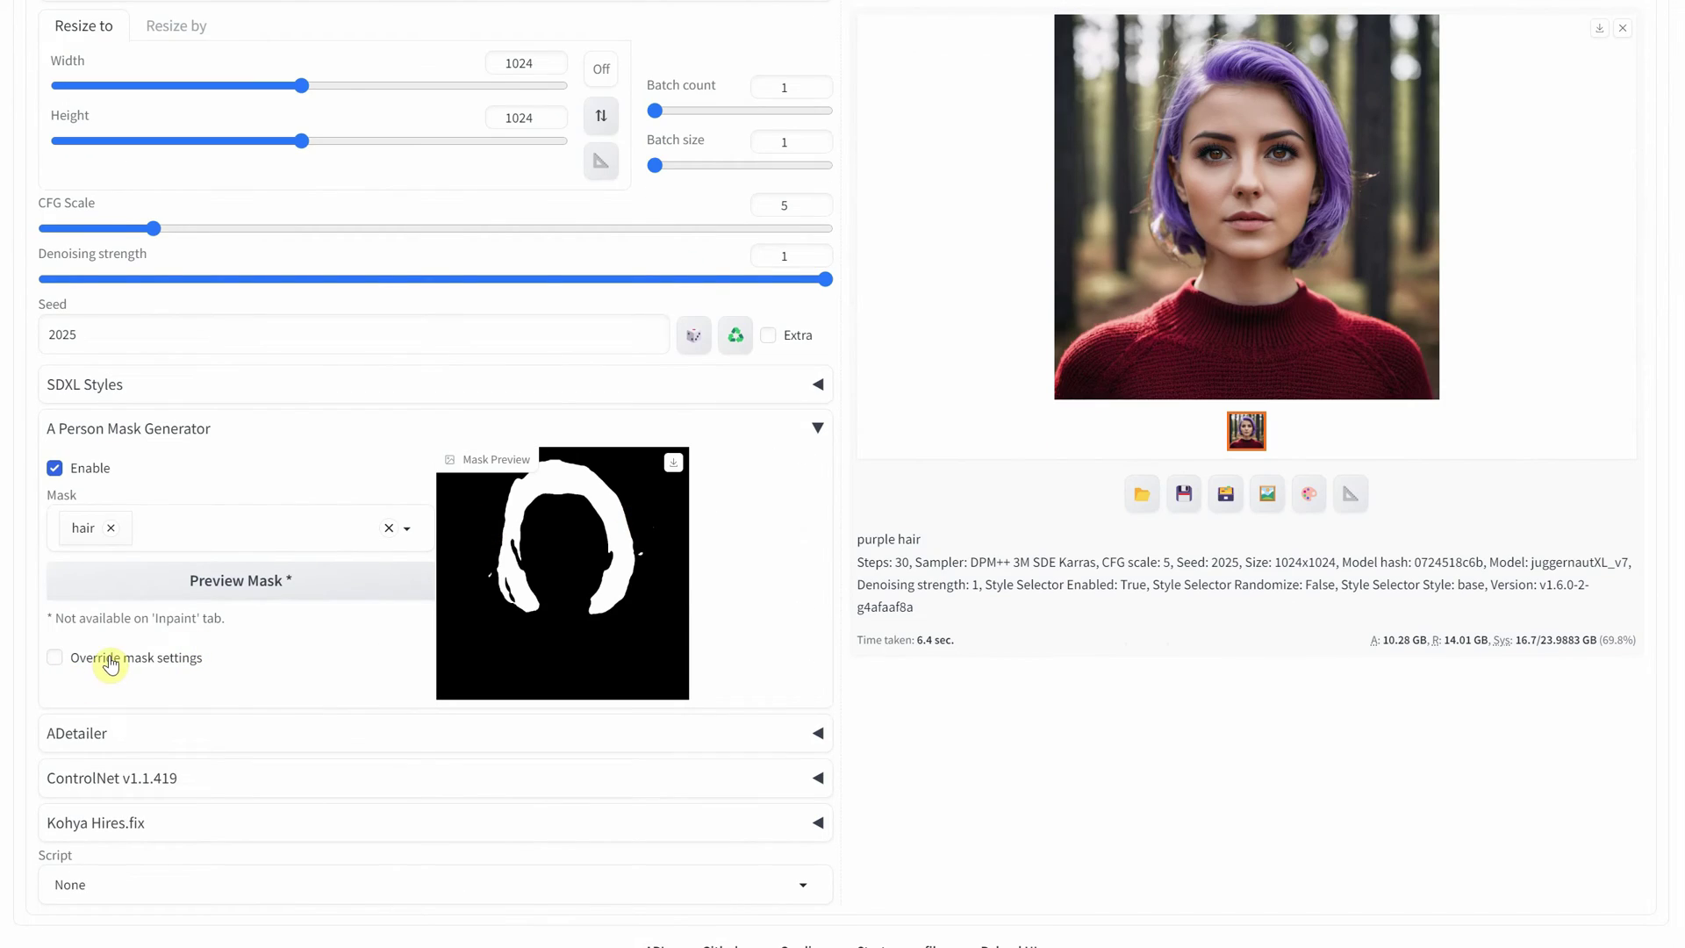
left_click(54, 658)
scroll(106, 665, "down", 1)
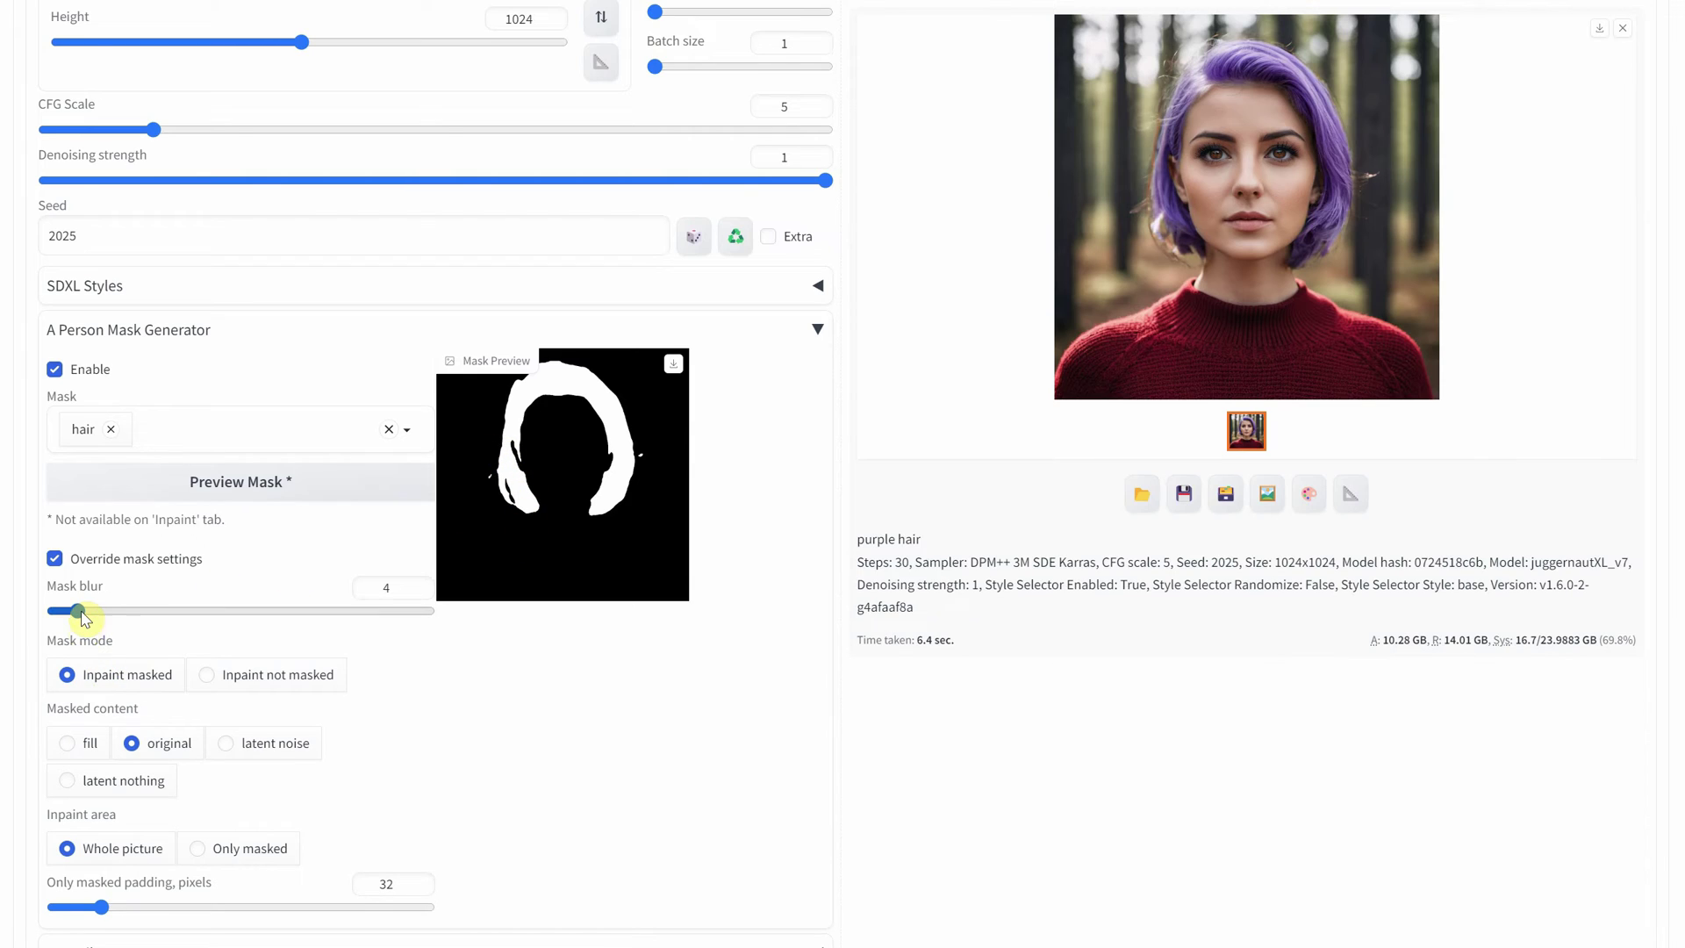
left_click_drag(79, 611, 482, 621)
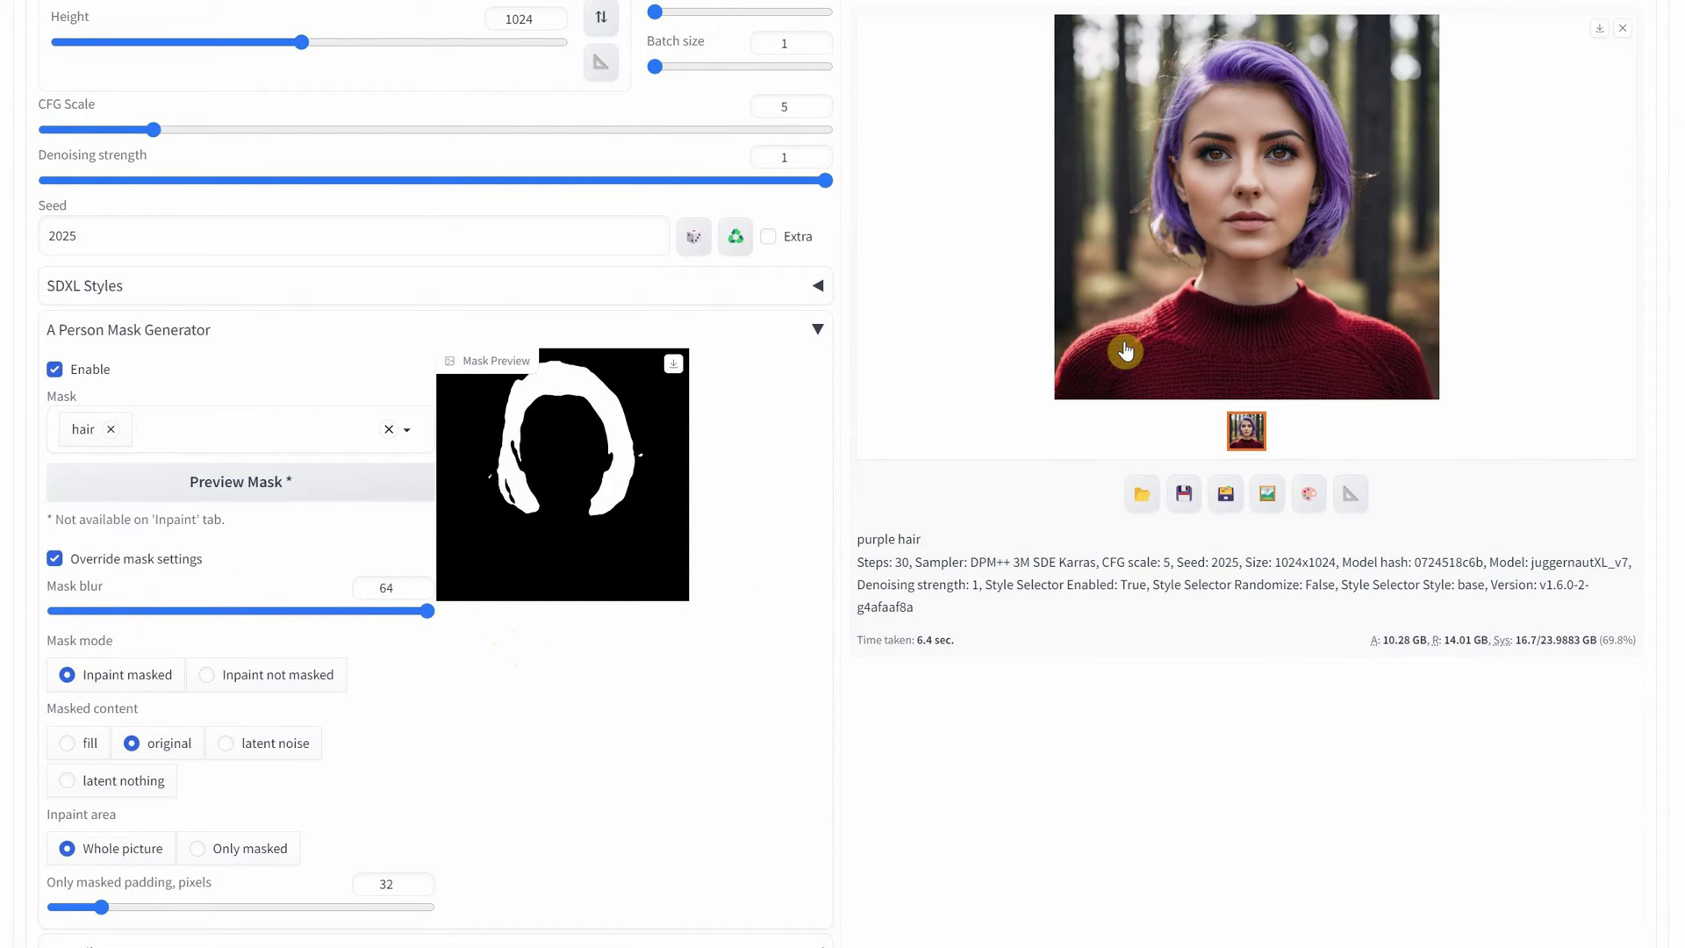
Regenerate the purple hair image with the widened mask blur and view the result enlarged.
scroll(1141, 350, "up", 12)
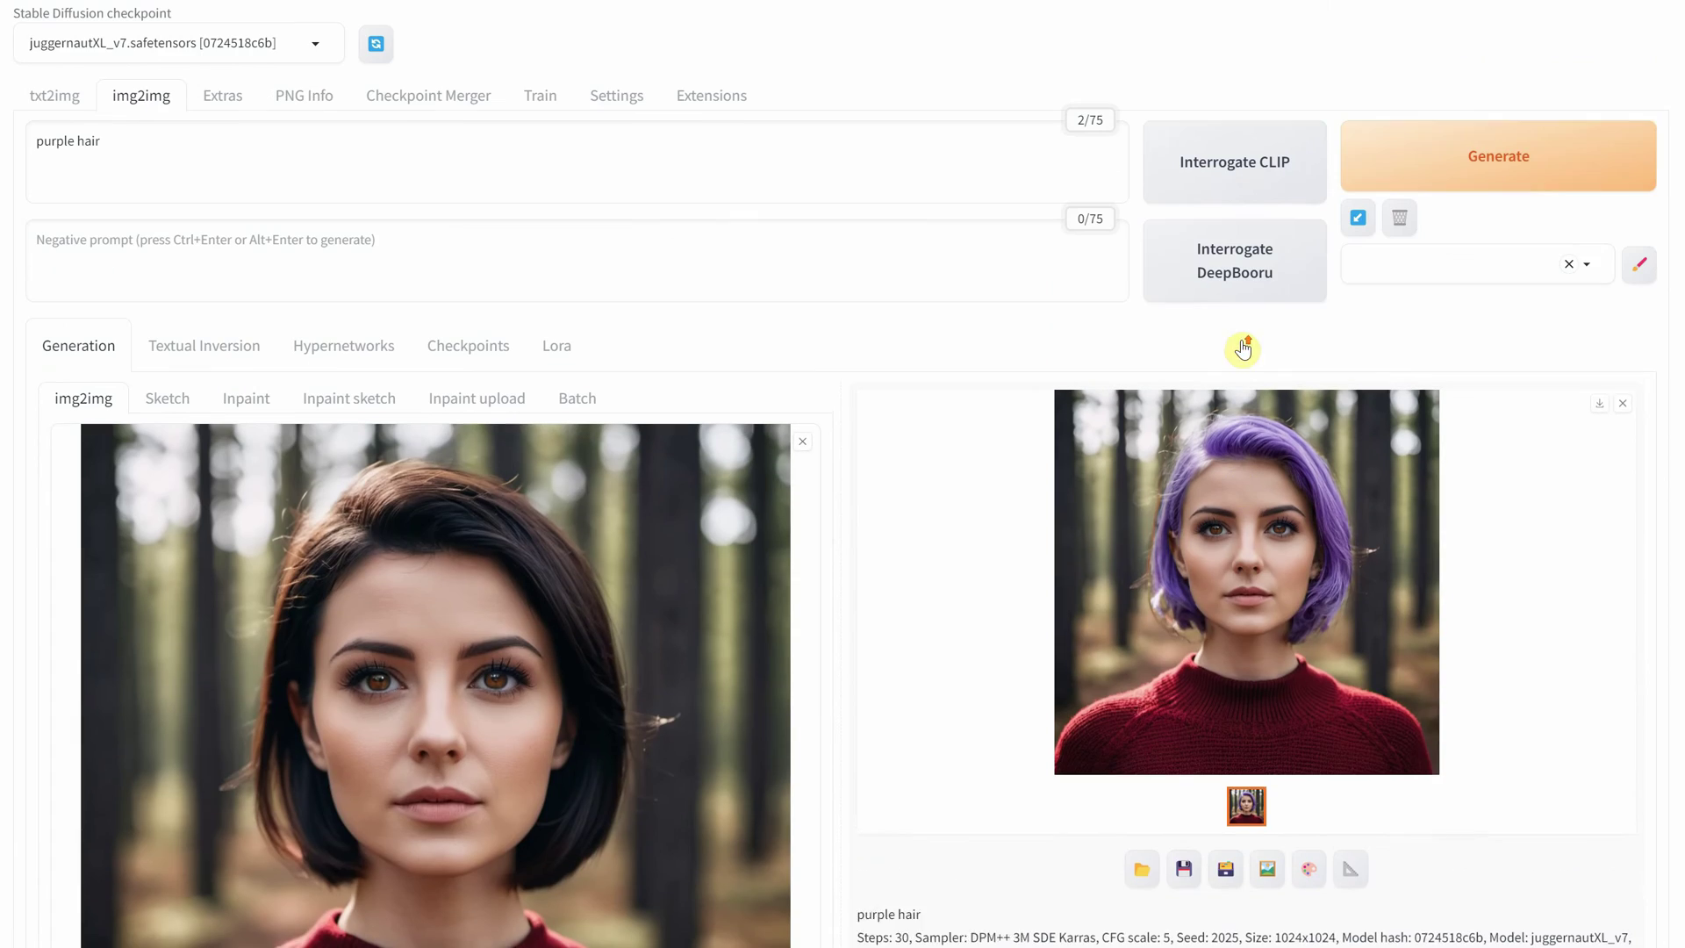
left_click(1429, 170)
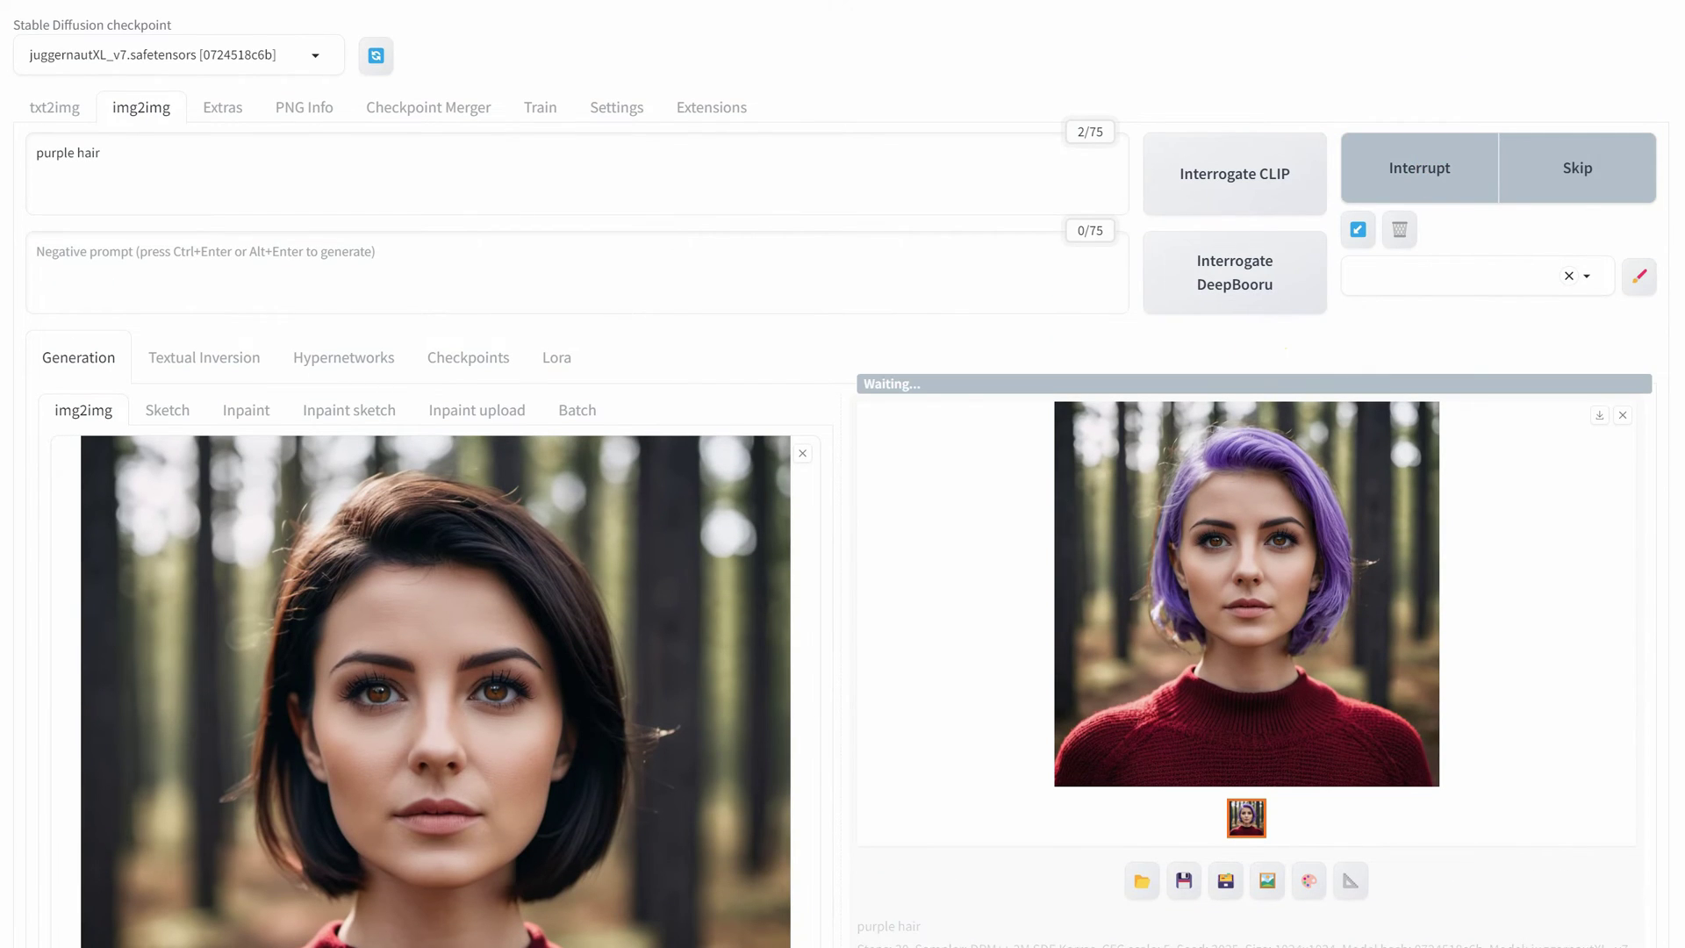
left_click(1251, 588)
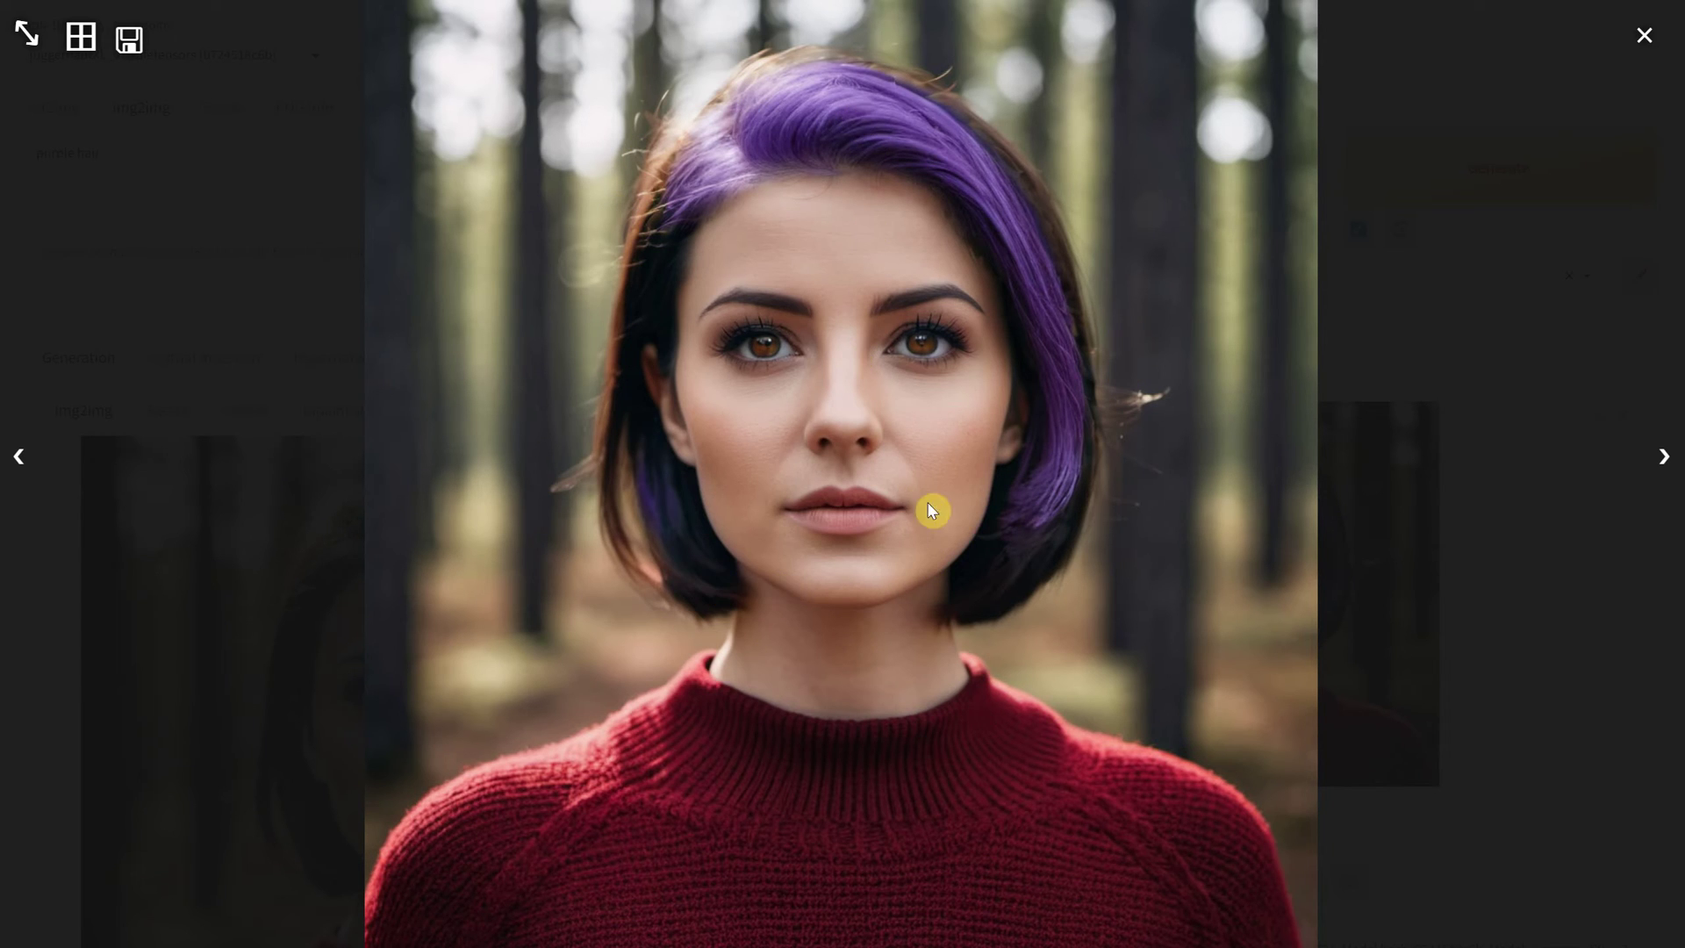
left_click(1653, 43)
Set the hair mask's blur to 45, regenerate the purple hair image and inspect it enlarged.
scroll(688, 473, "down", 15)
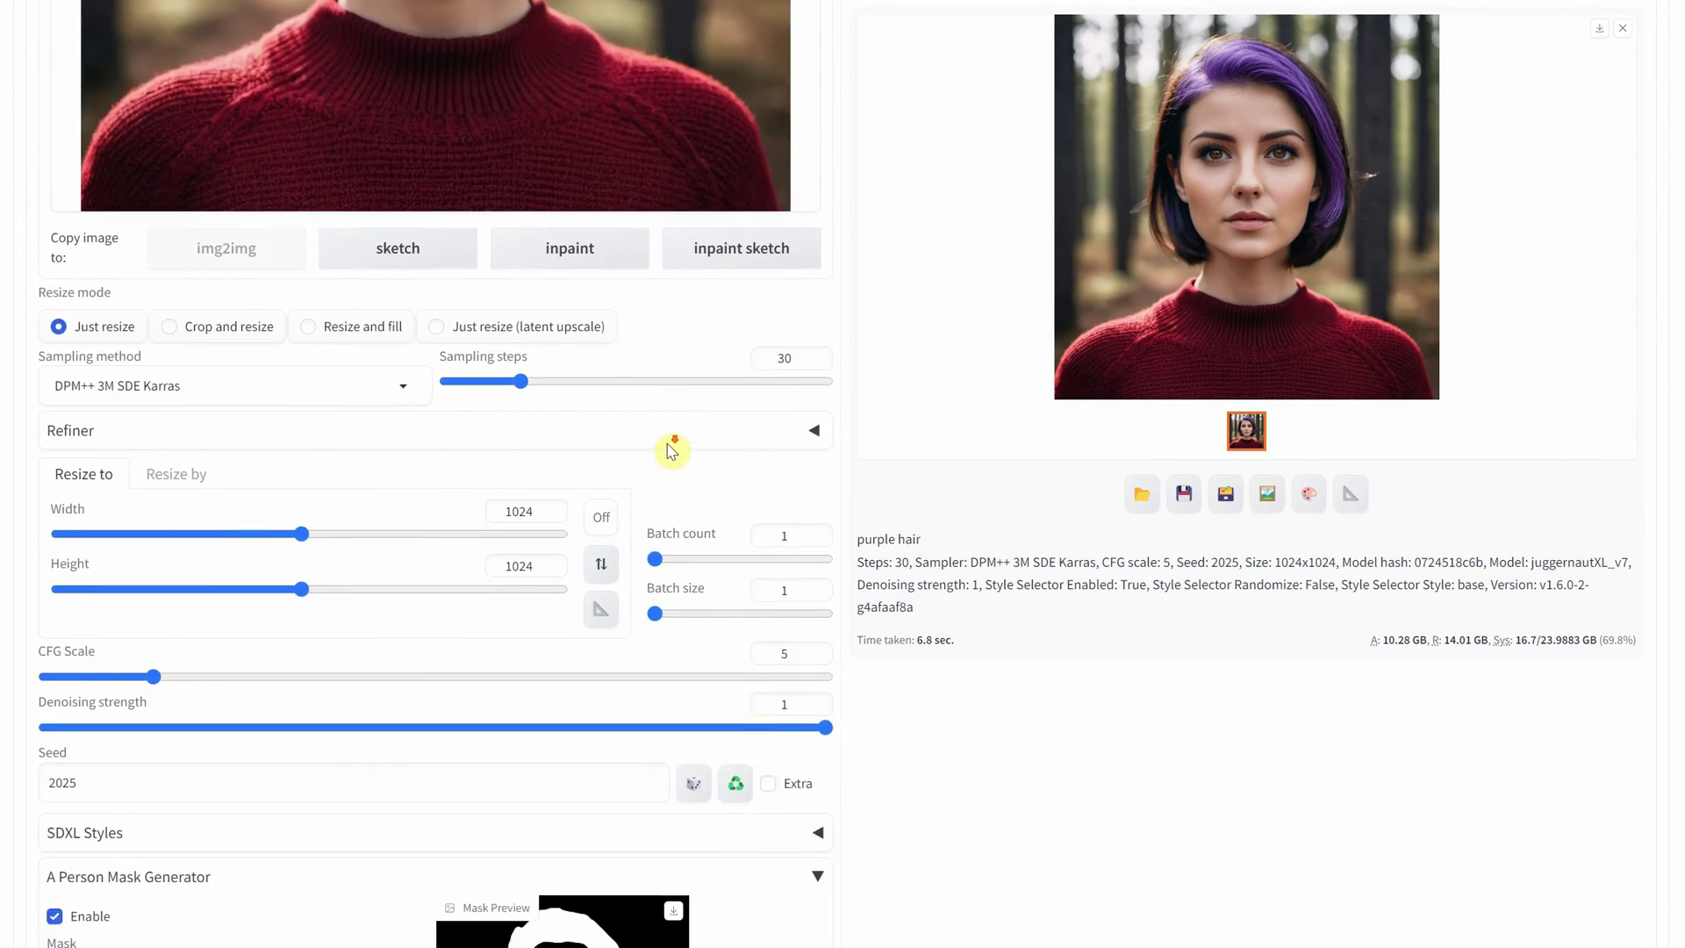
double_click(386, 686)
type("45")
key("Tab")
scroll(1297, 289, "up", 15)
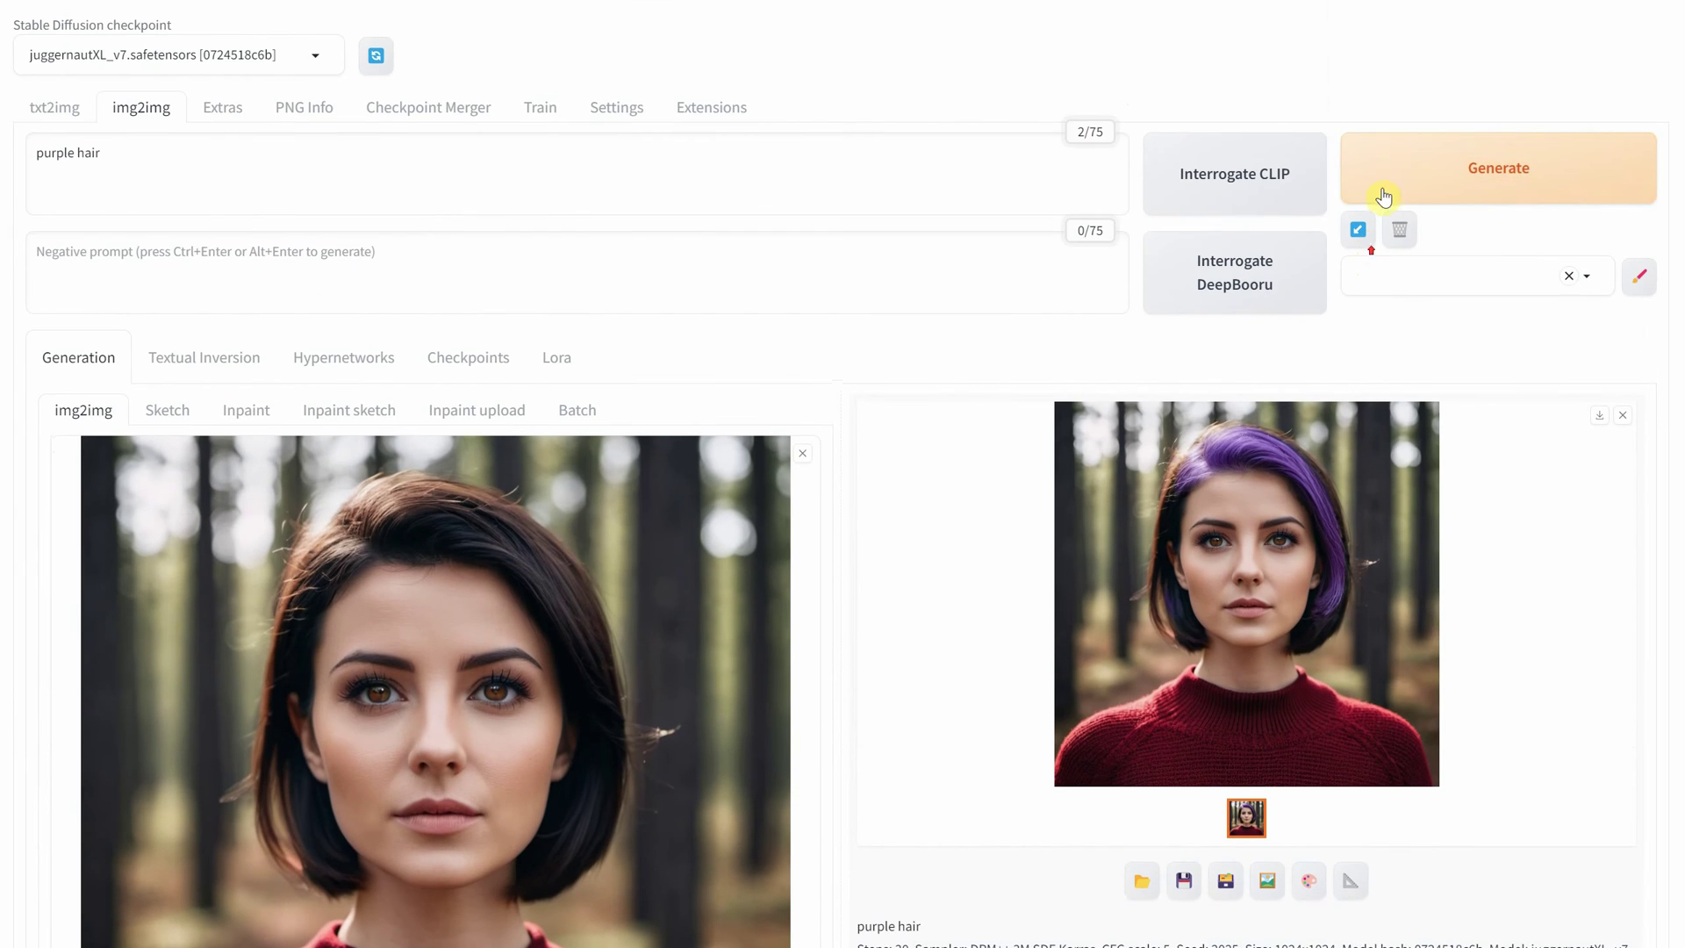
left_click(1396, 174)
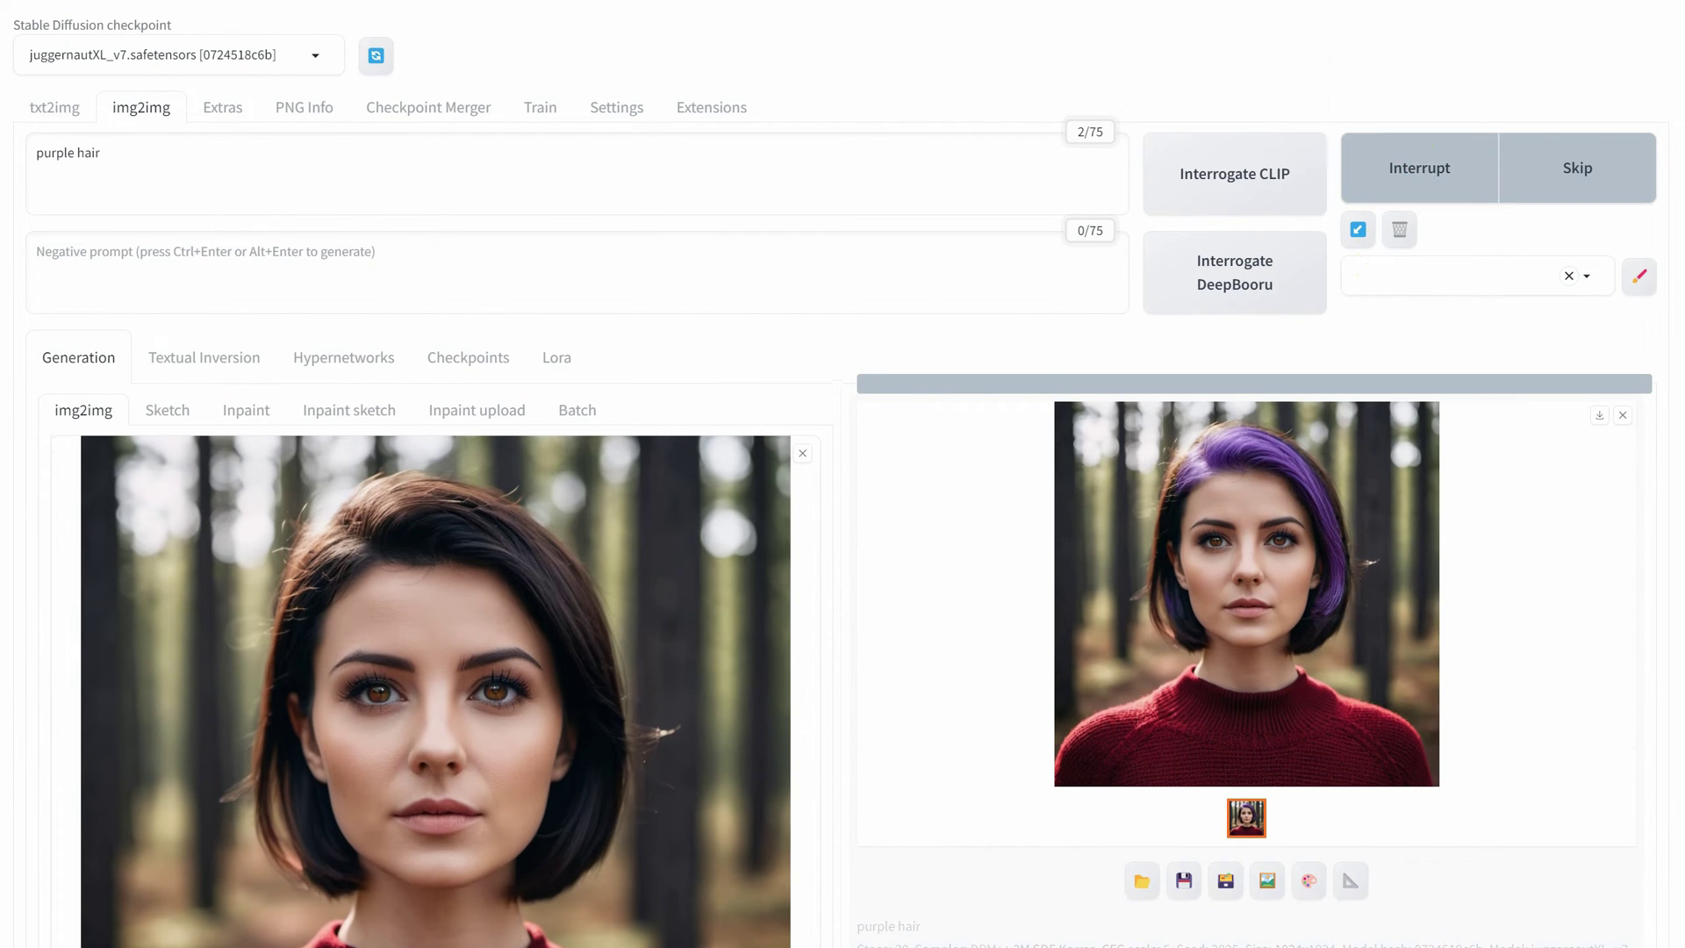
left_click(1311, 567)
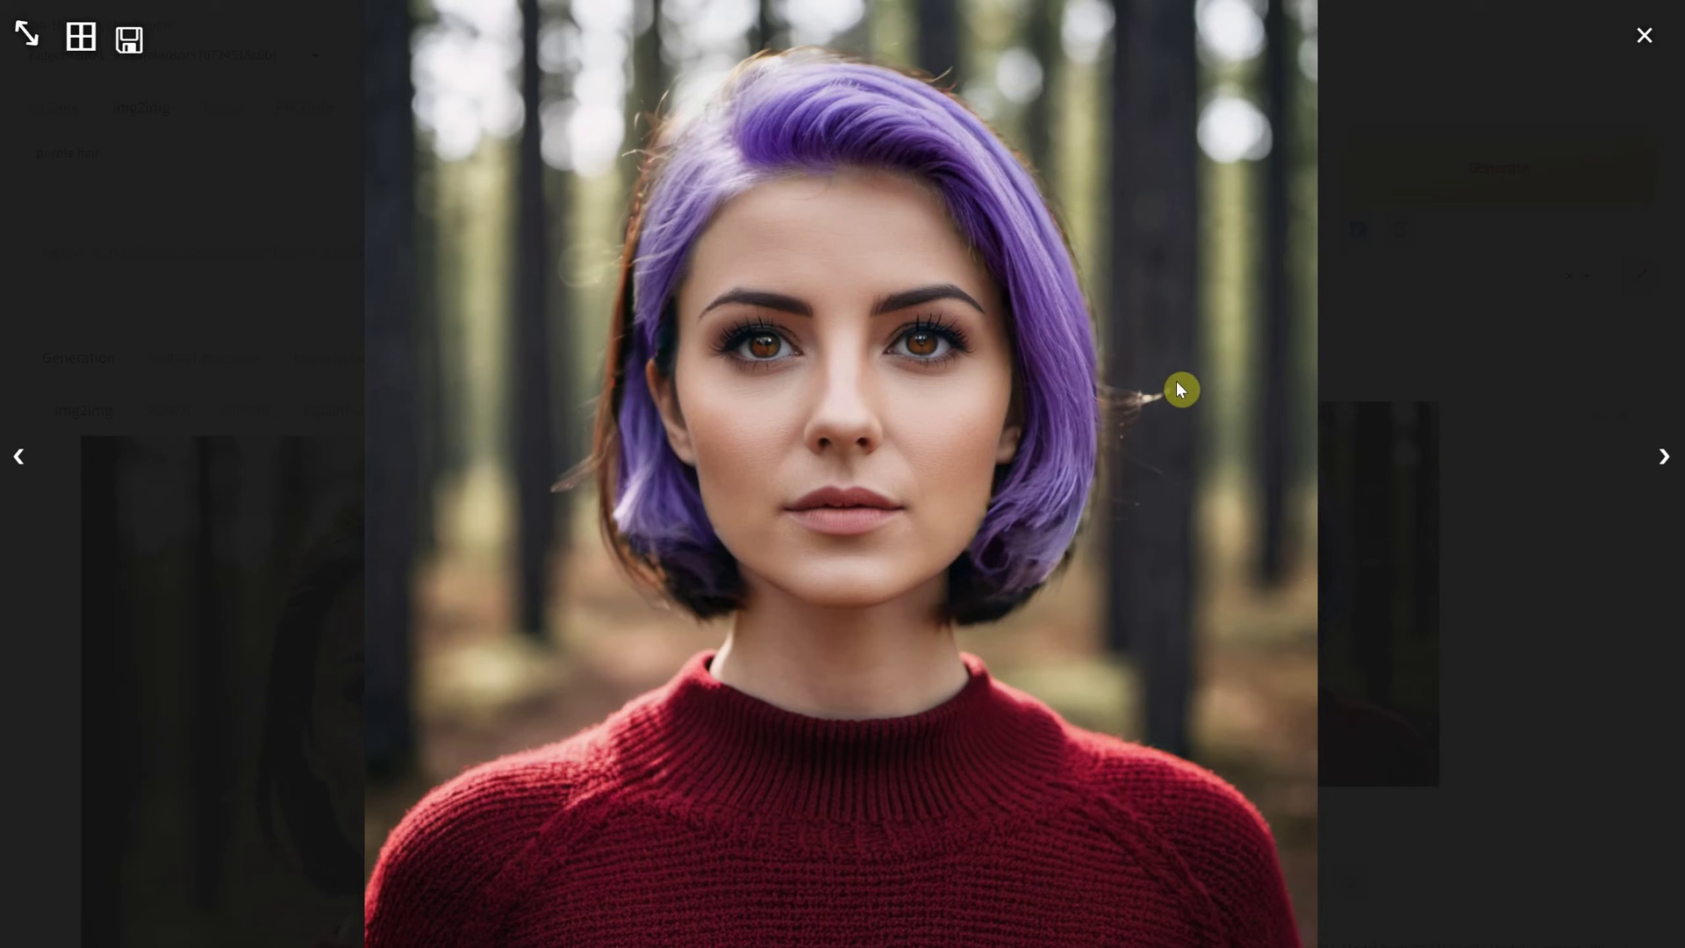
left_click(1644, 35)
Replace the prompt with "dark green hair", generate the image and view it enlarged.
left_click(234, 172)
key("ctrl+a")
type("dark")
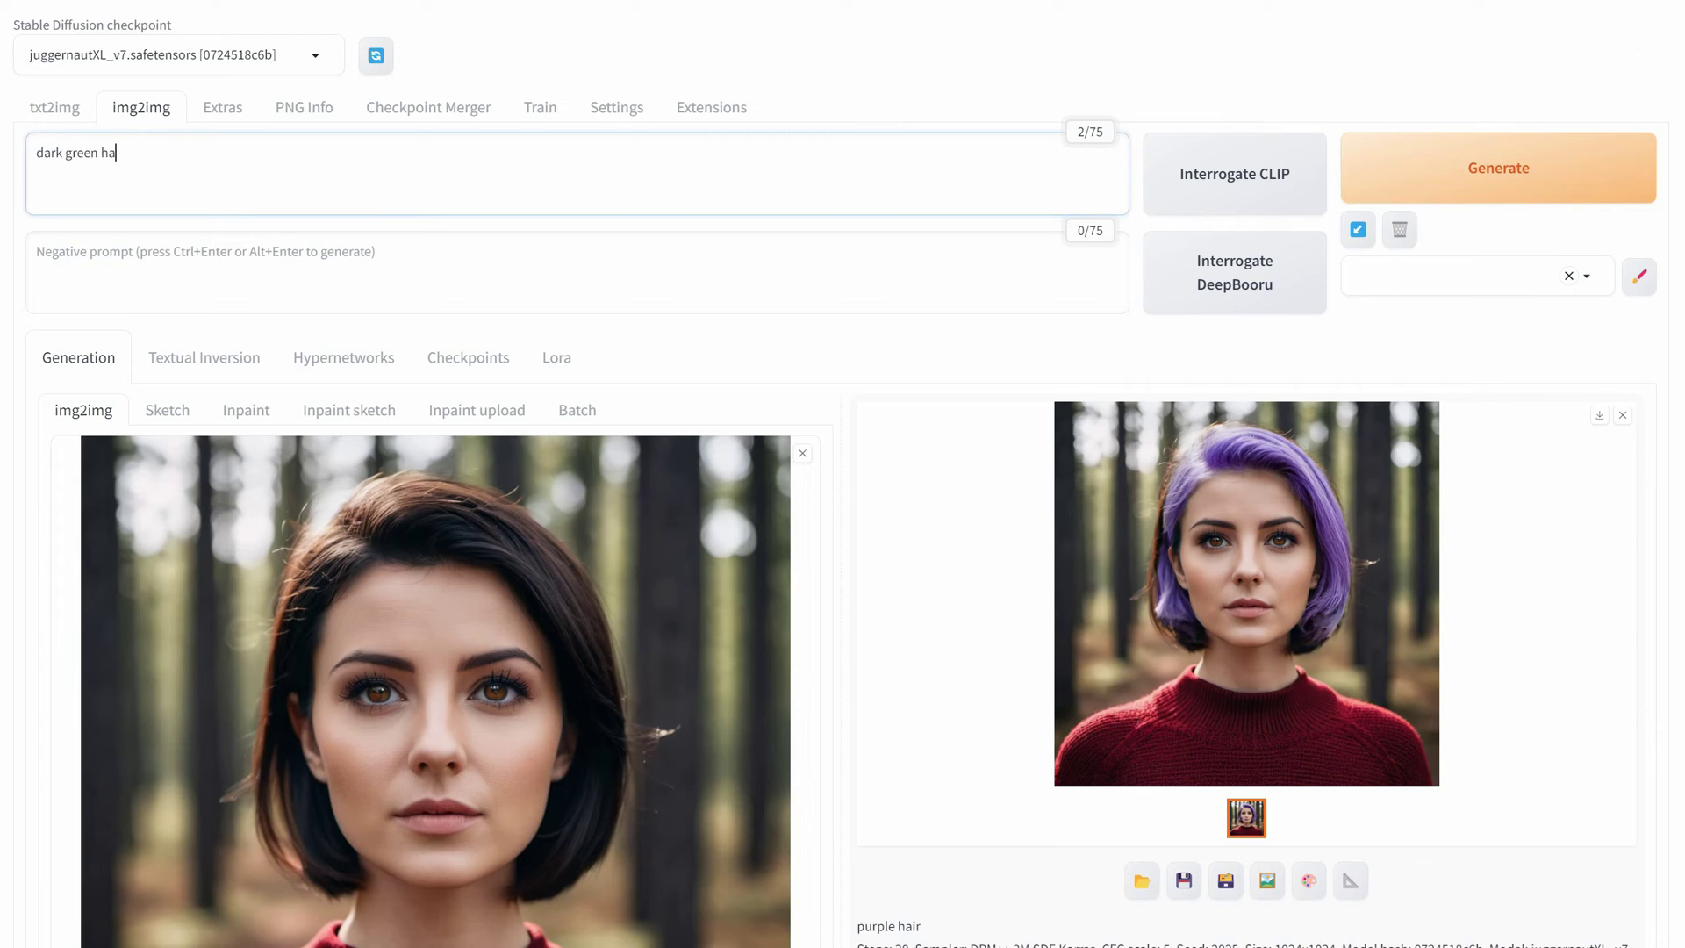
left_click(1512, 158)
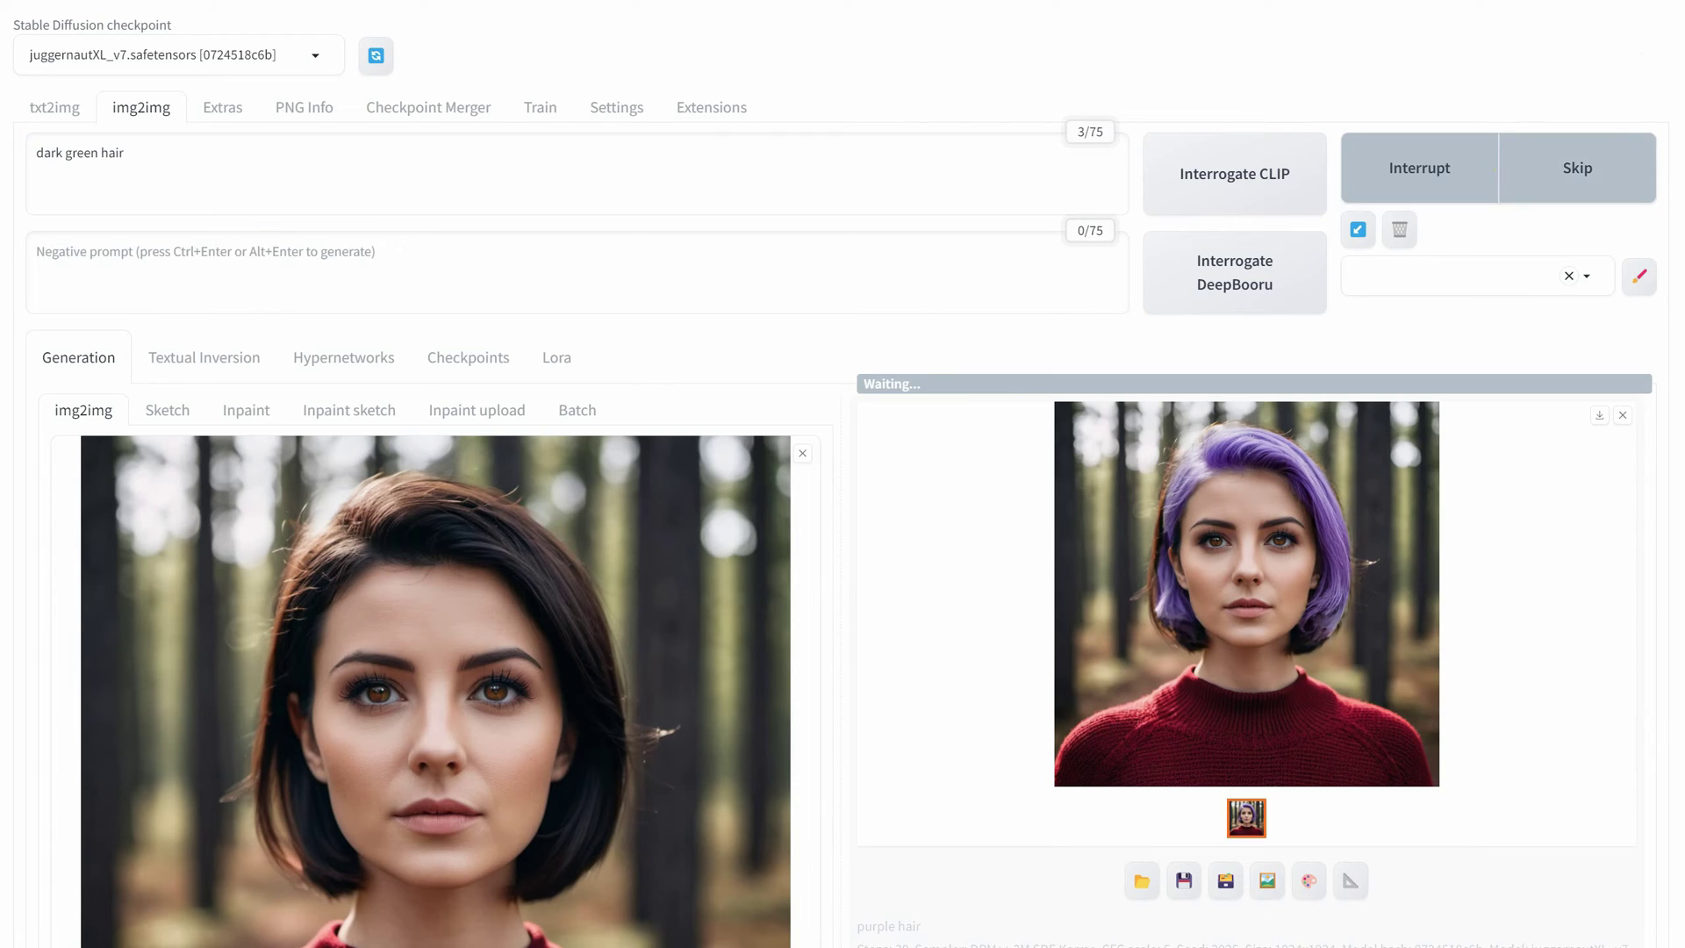
left_click(1173, 522)
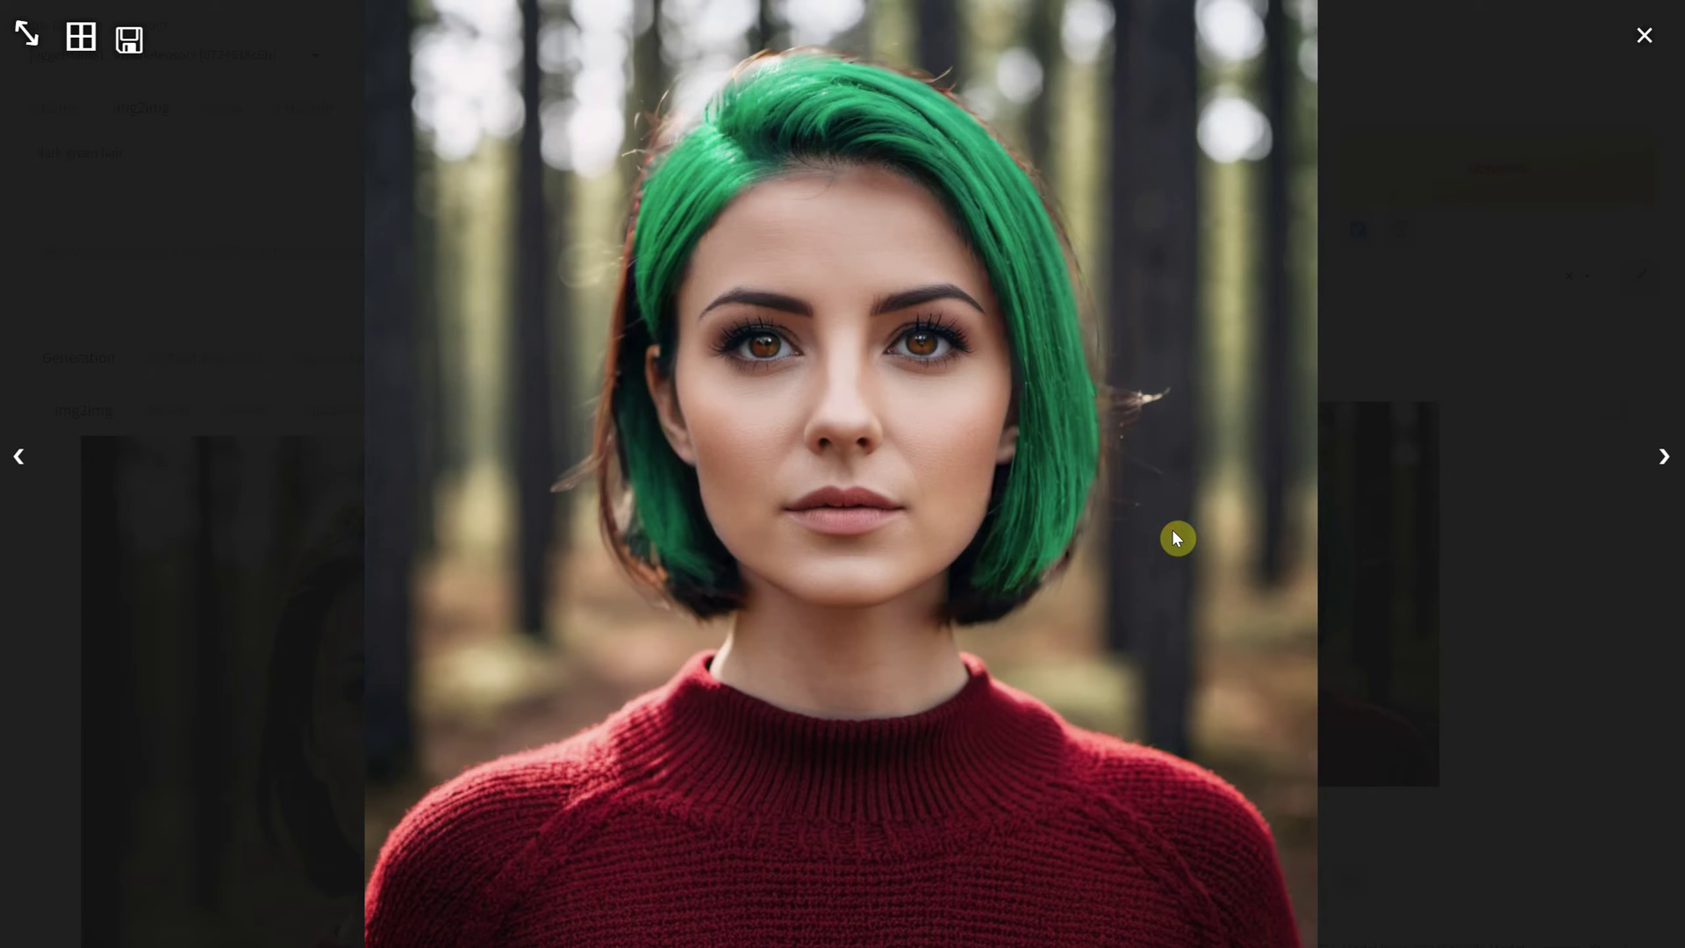
left_click(1185, 526)
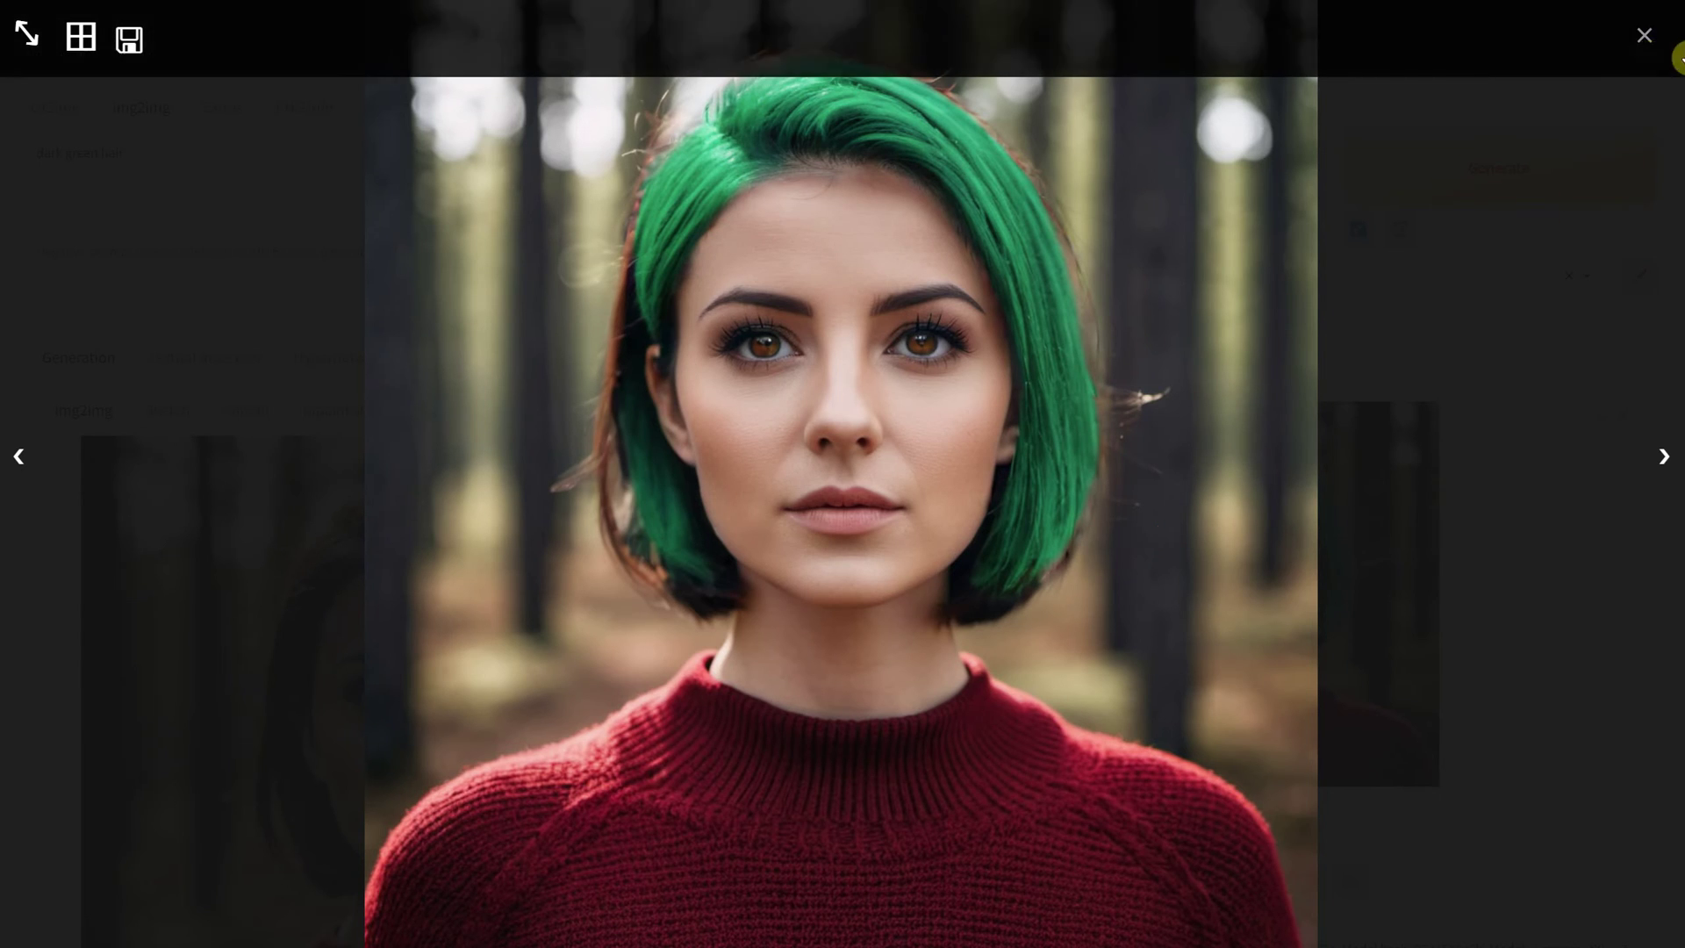
left_click(1643, 39)
Change the prompt to "blonde hair", generate the image and examine it enlarged.
key("ctrl+a")
type("blo")
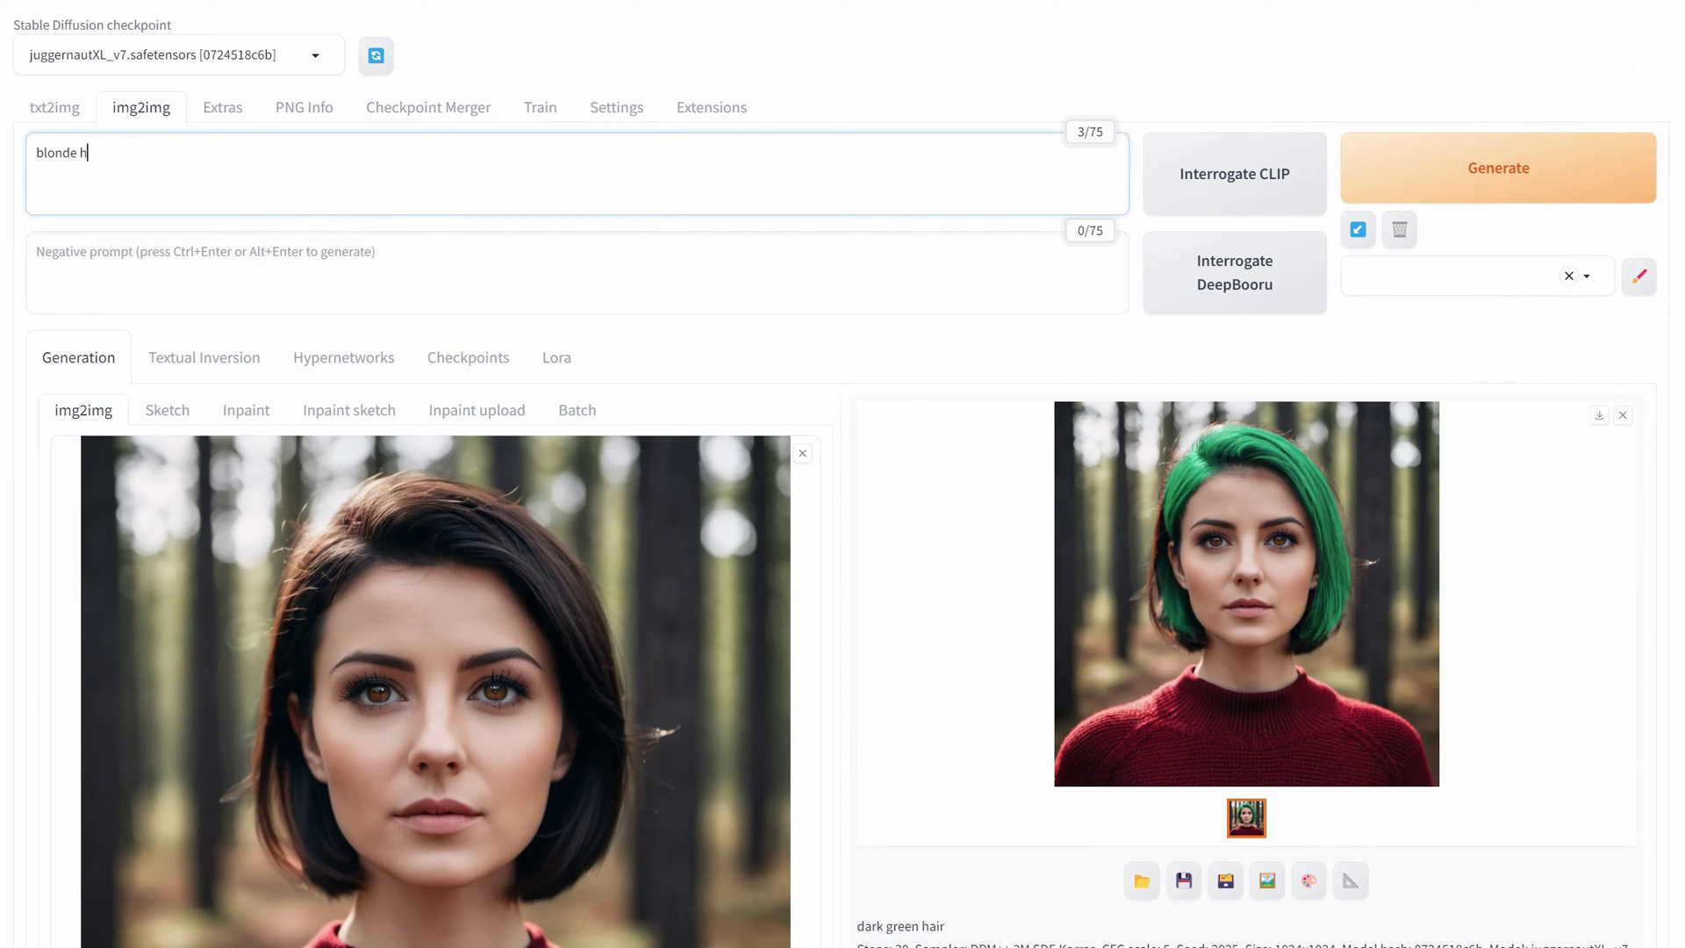
left_click(1410, 158)
left_click(1196, 502)
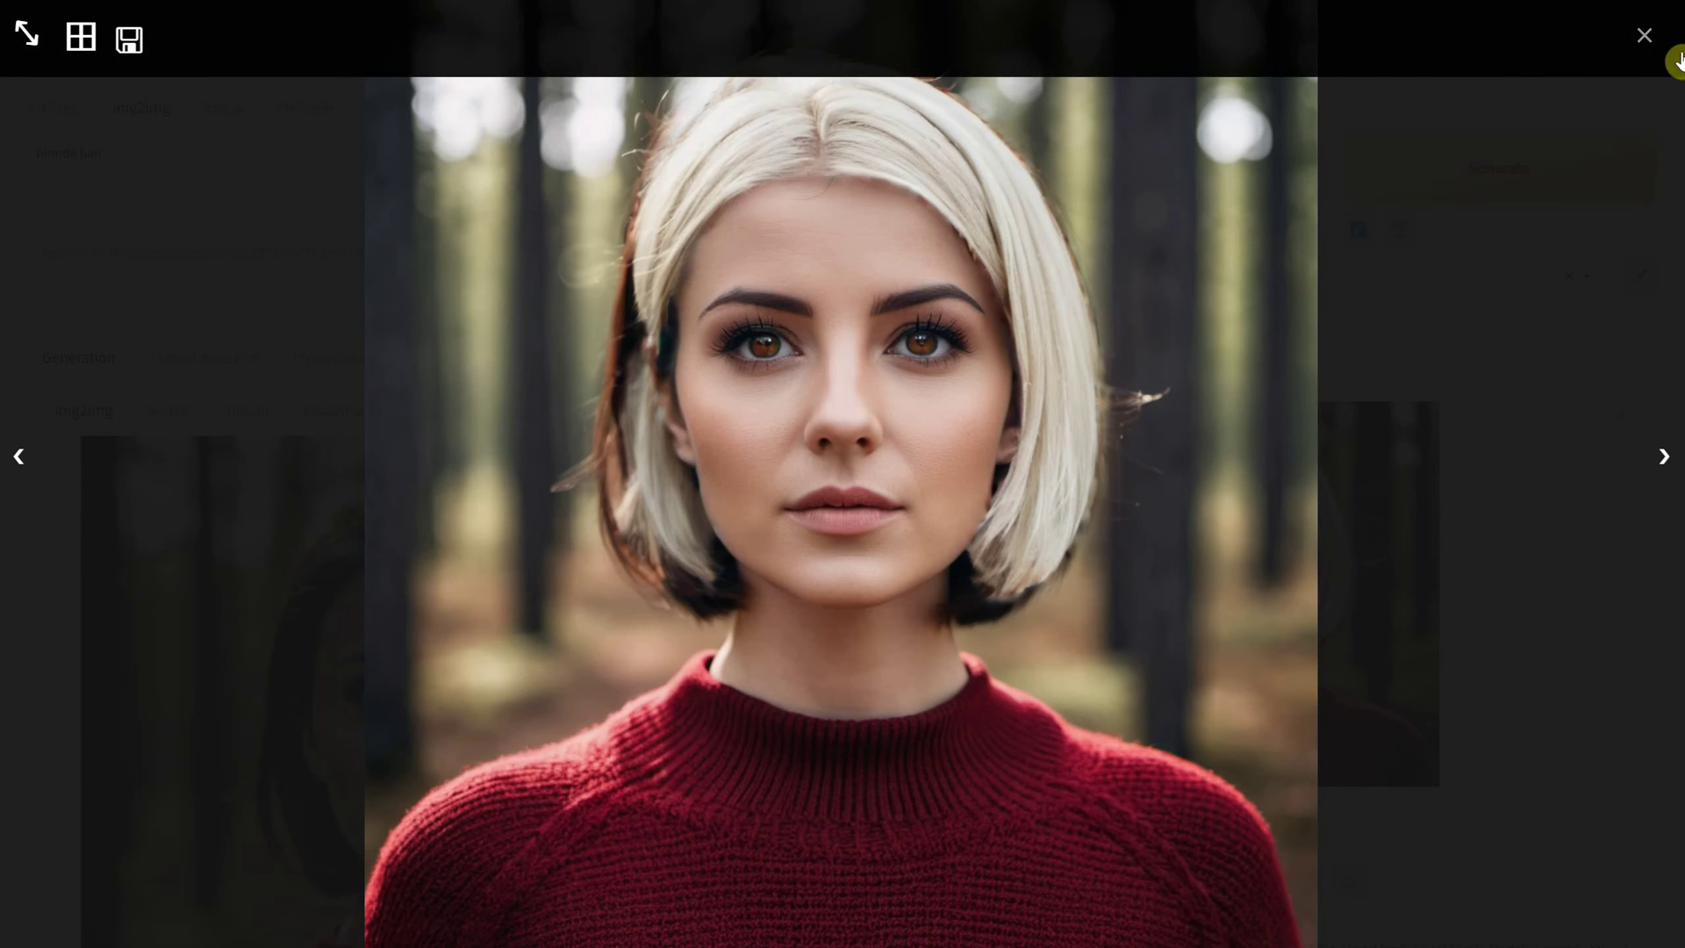
left_click(1648, 44)
Change the prompt to "pink hair", generate the image and look at the enlarged result.
triple_click(177, 176)
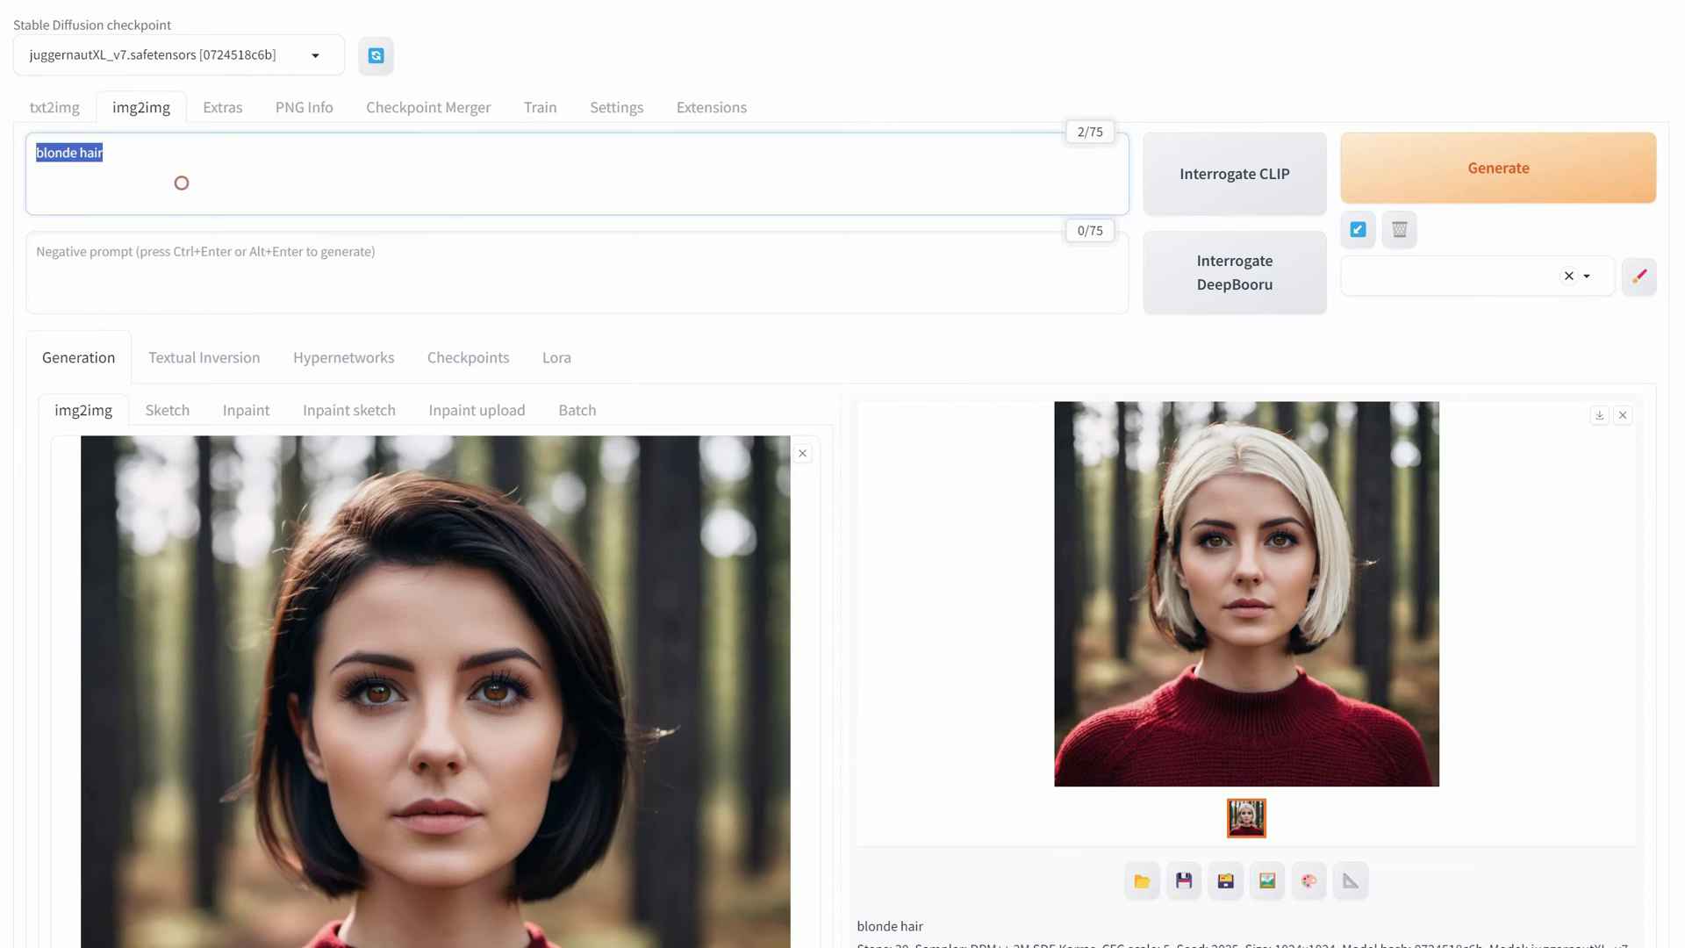
type("pink hair")
left_click(1438, 178)
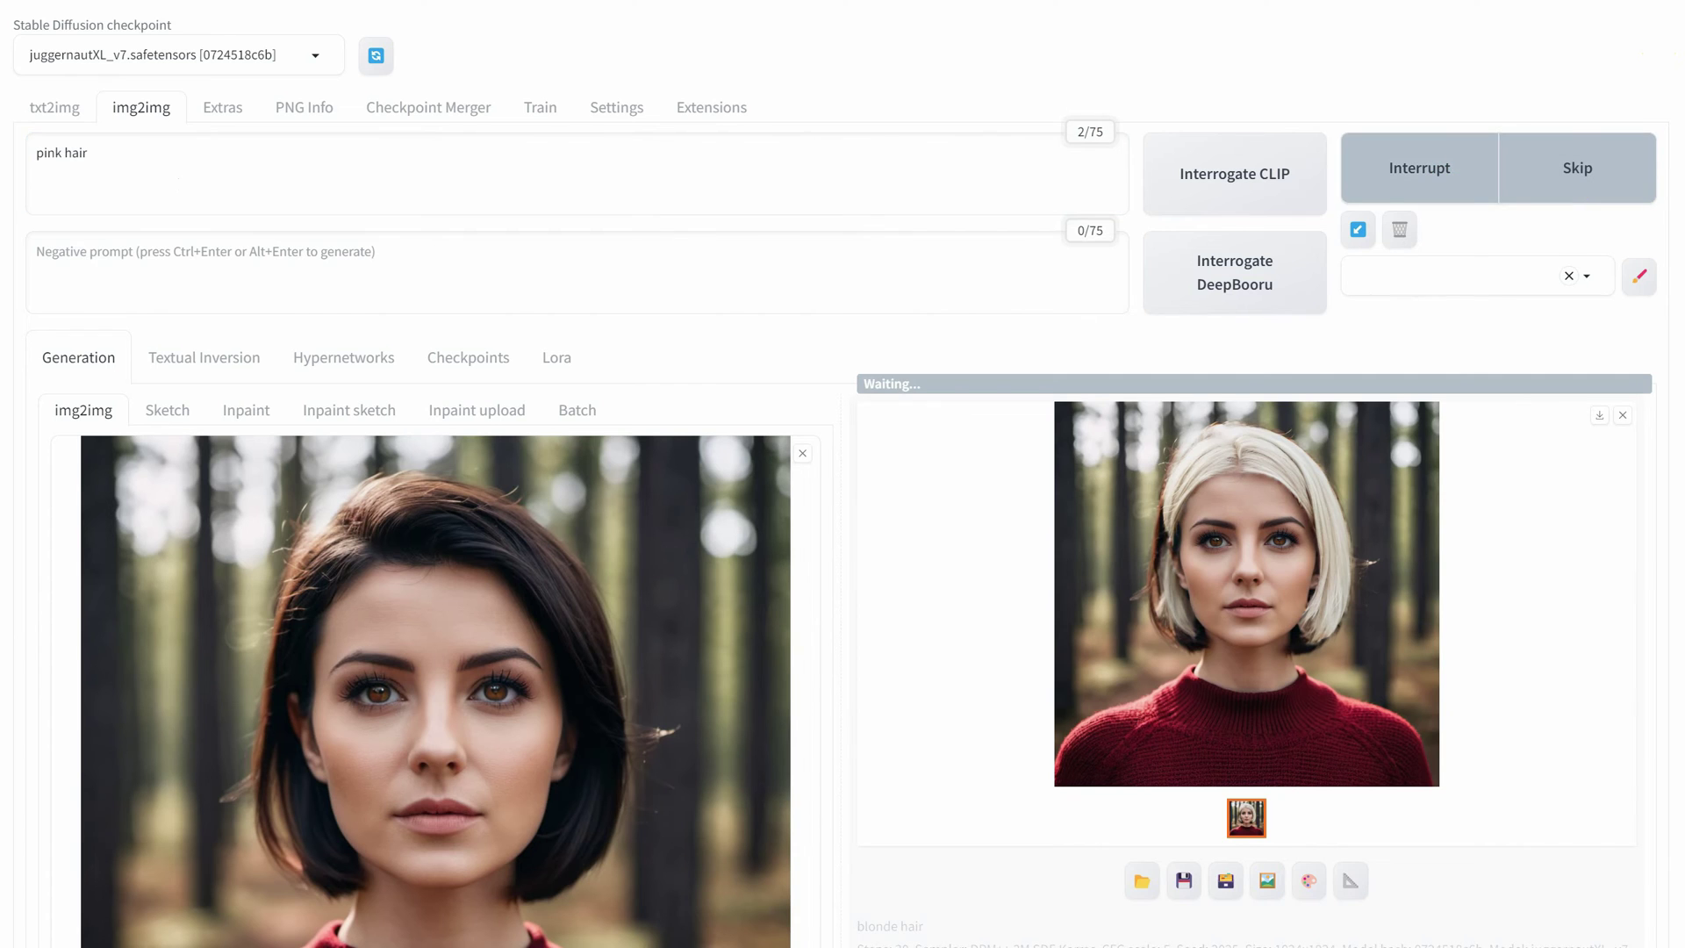
left_click(1195, 579)
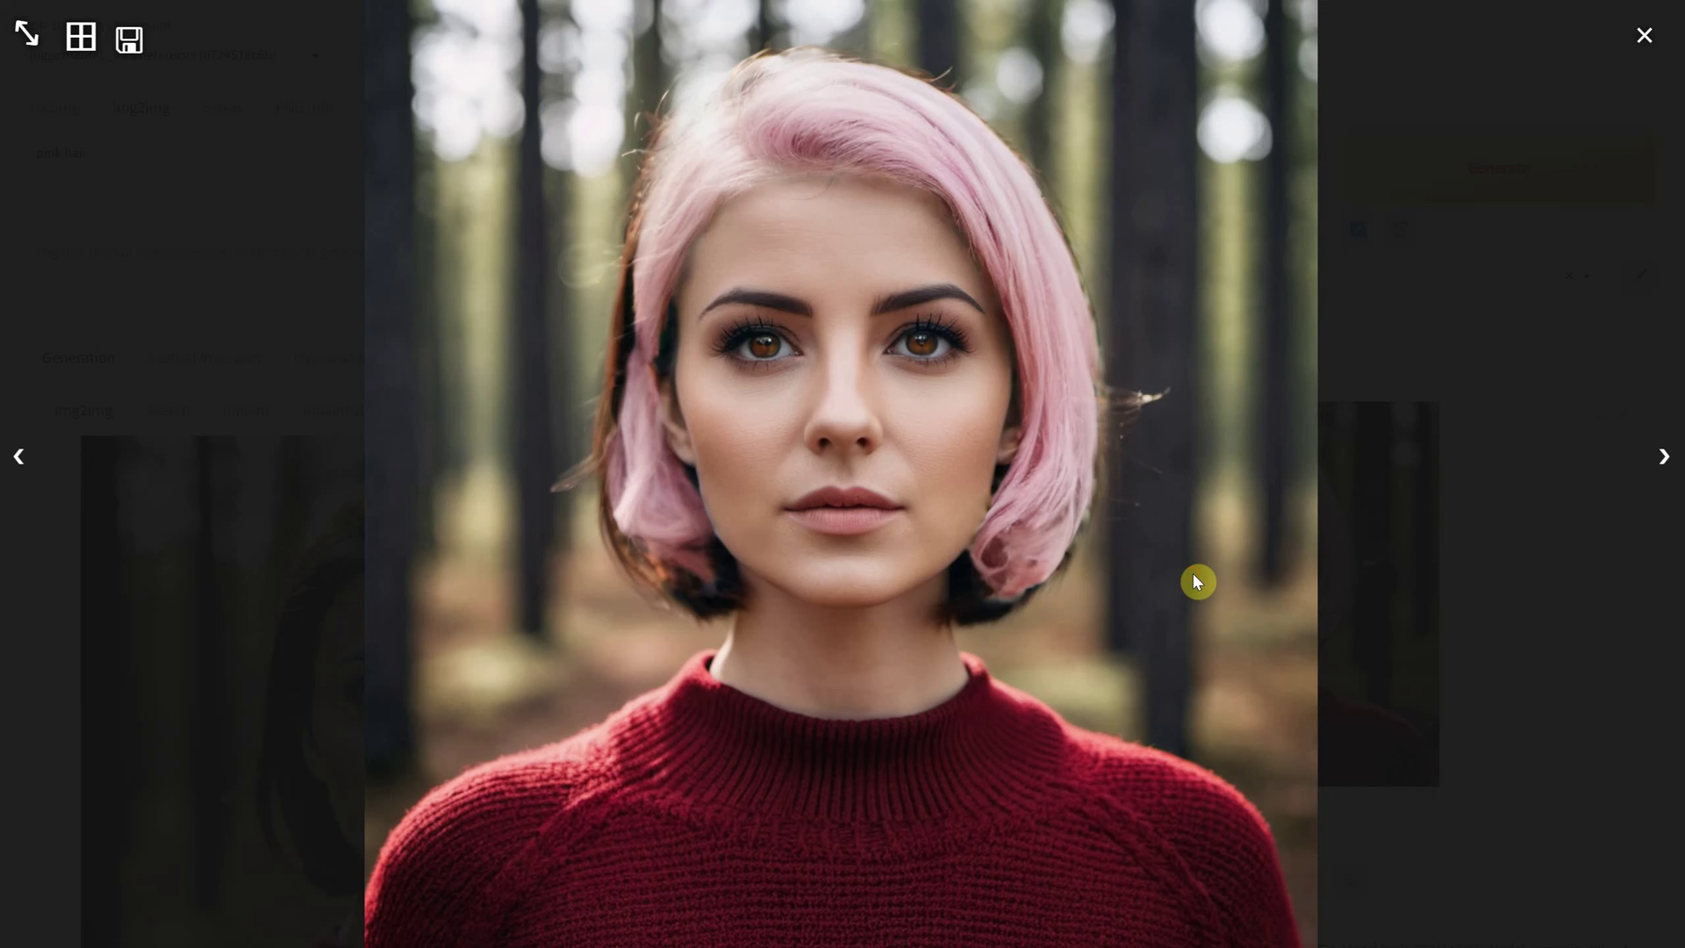
left_click(1643, 39)
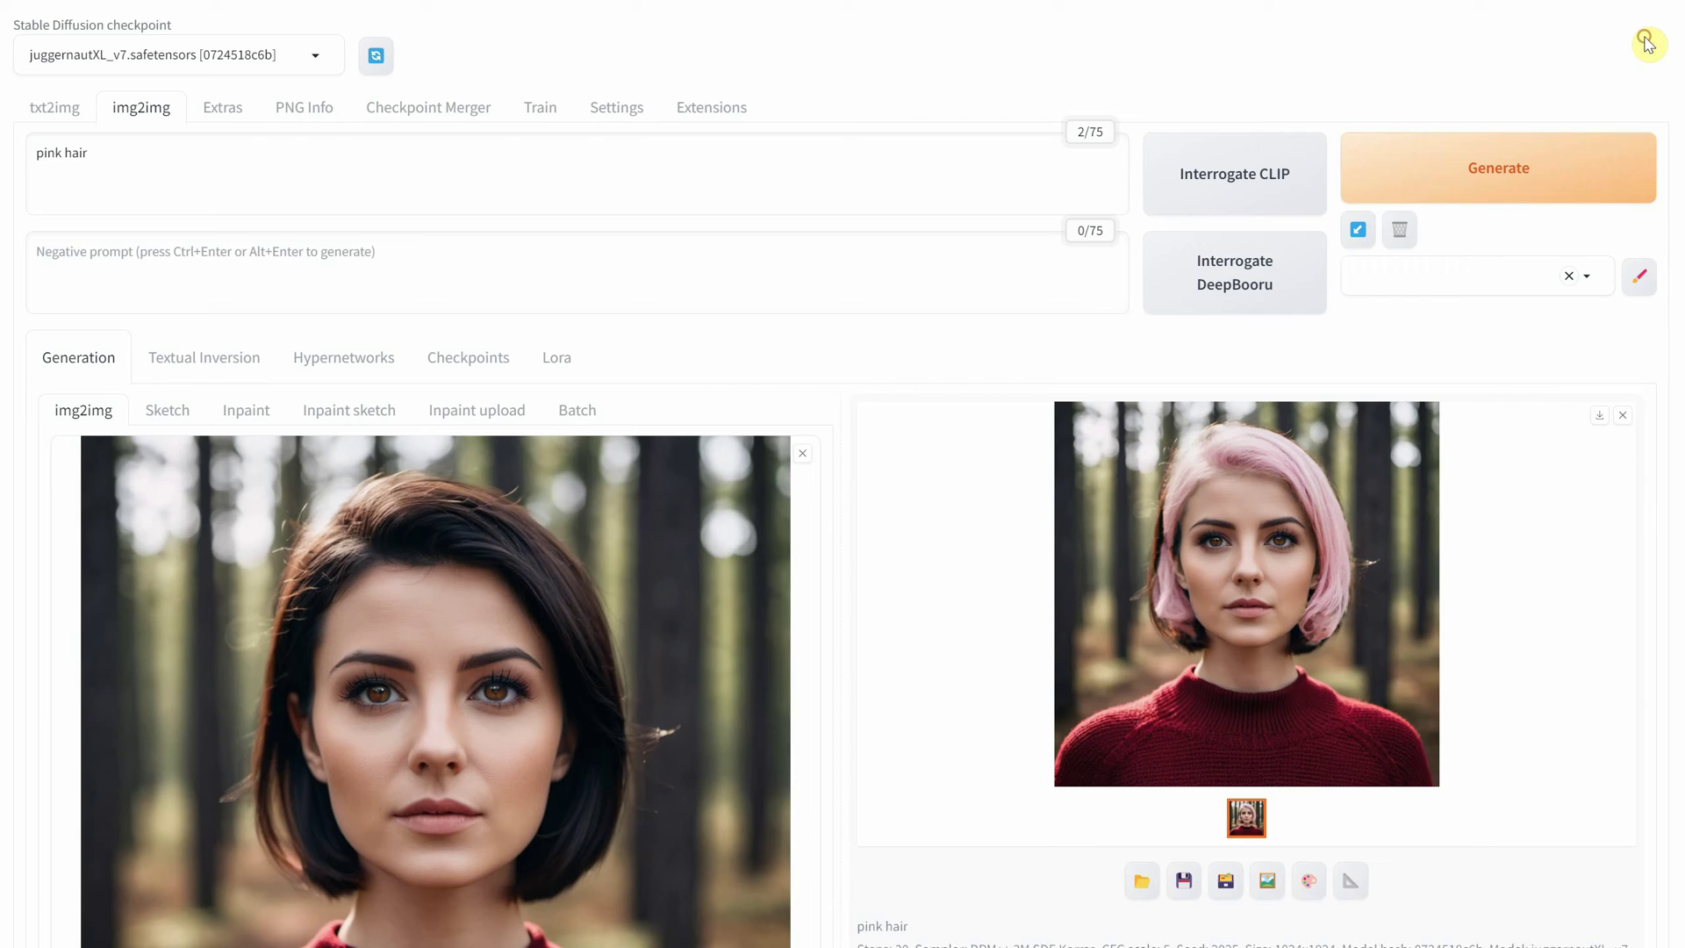
Set the denoising strength to 0.72, regenerate the pink hair image and view it enlarged.
scroll(1088, 596, "down", 10)
left_click(790, 650)
key("BackSpace")
type("0.72")
key("Tab")
scroll(1392, 313, "up", 10)
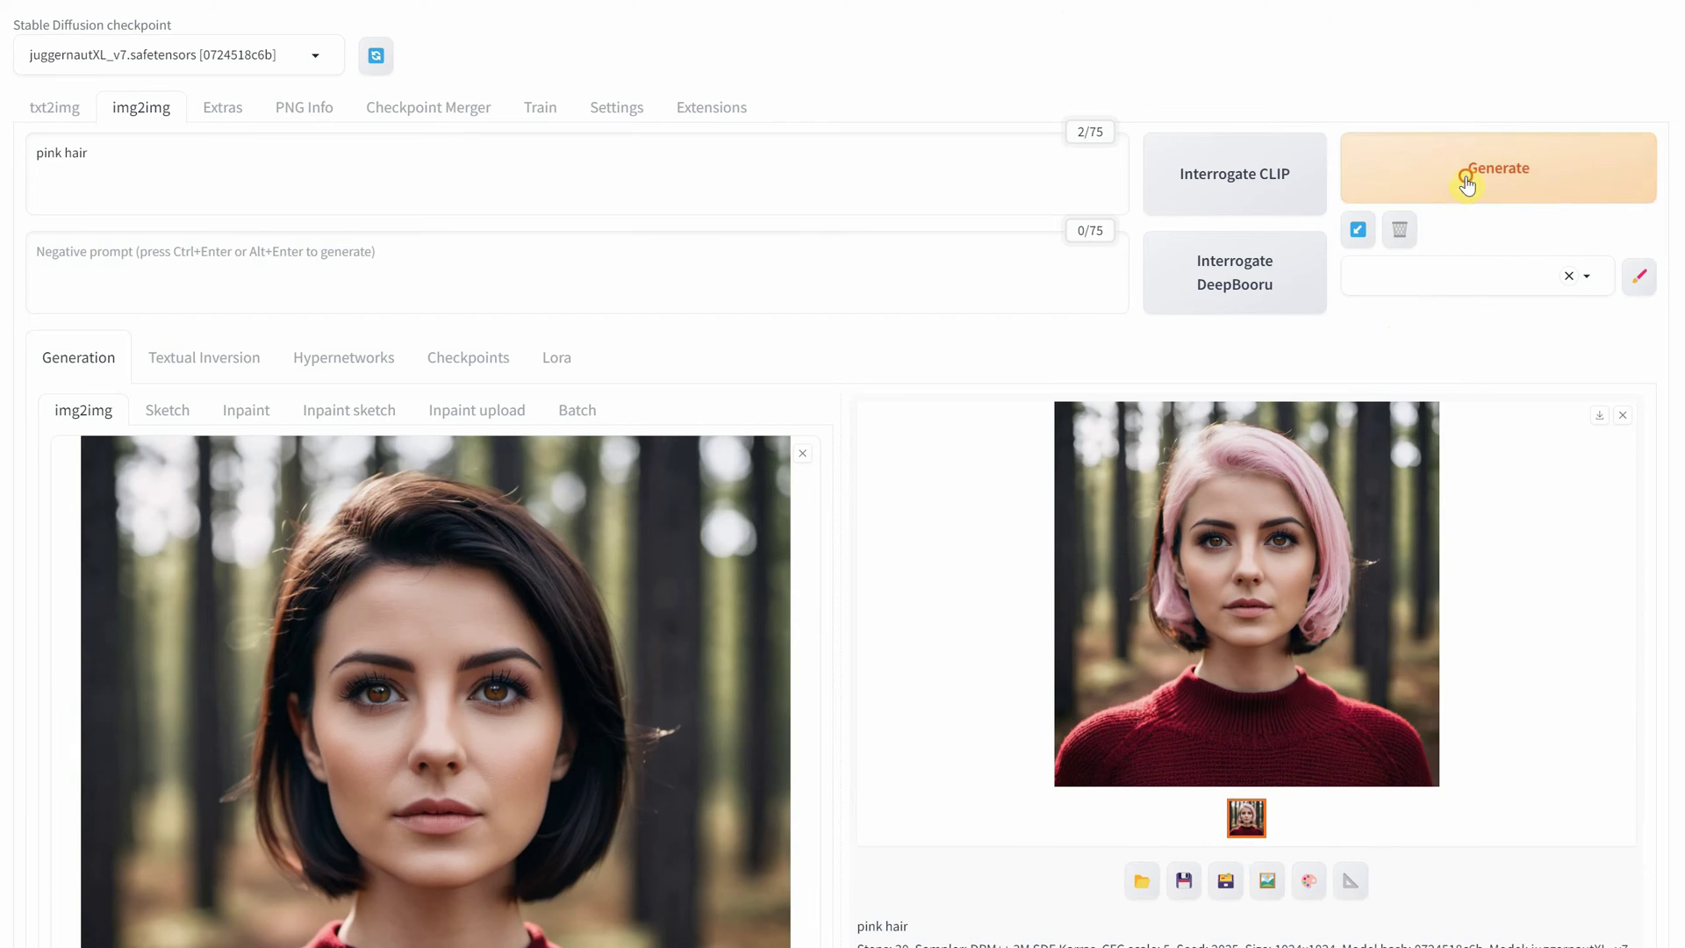
left_click(1470, 179)
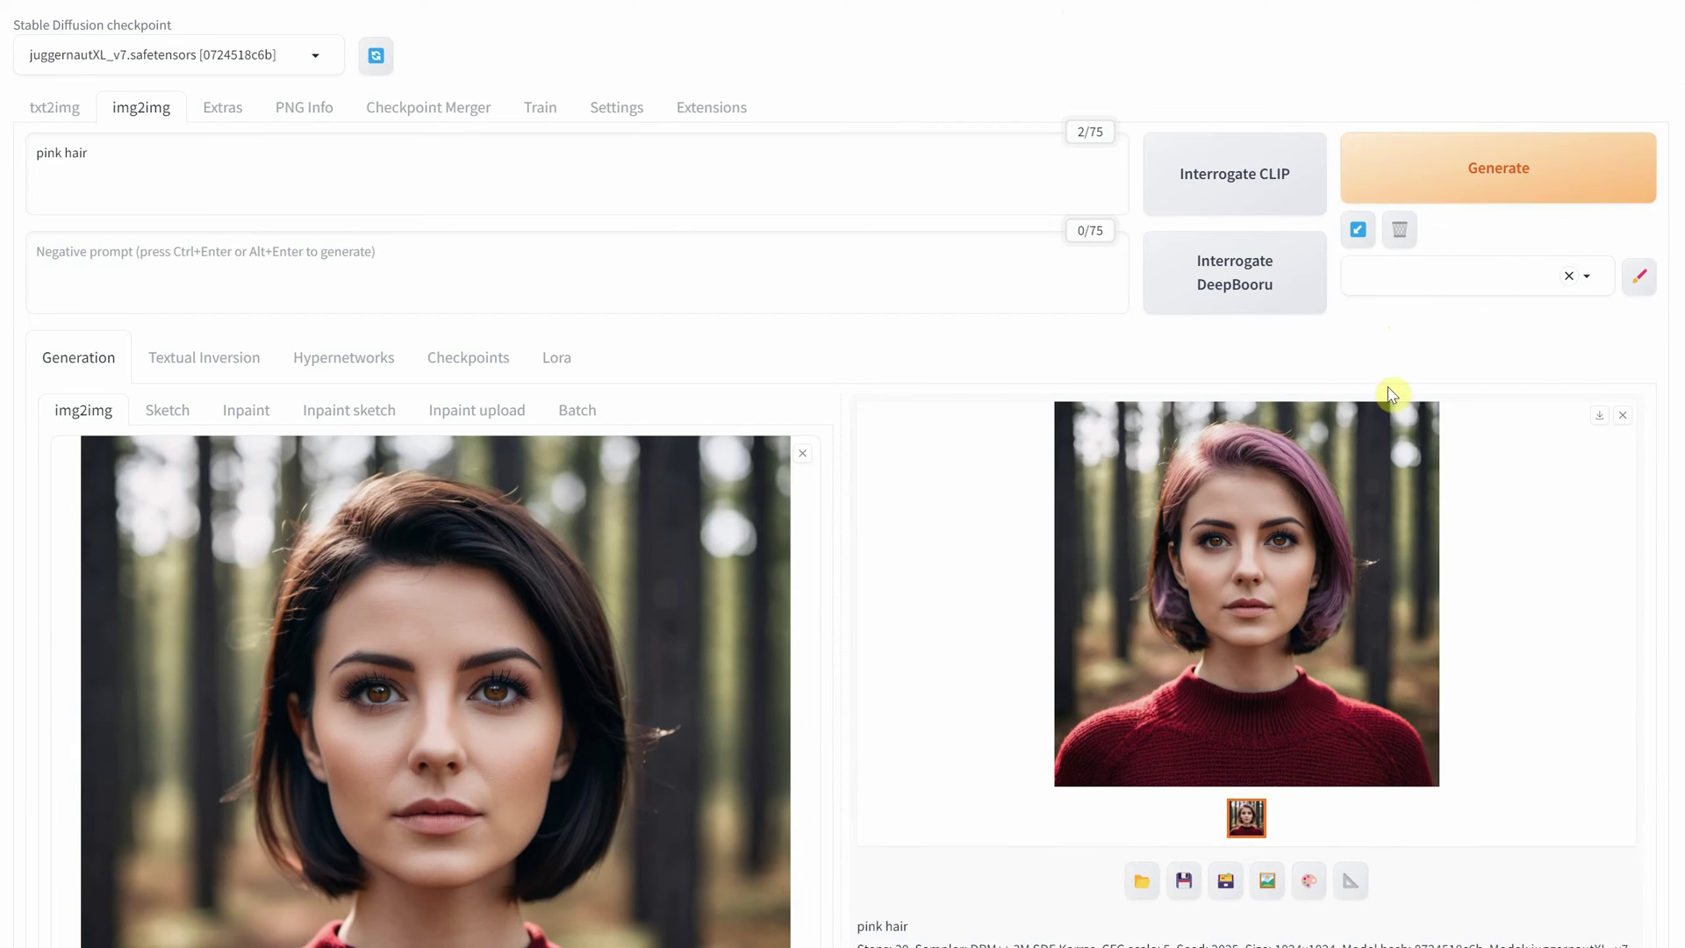
left_click(1324, 509)
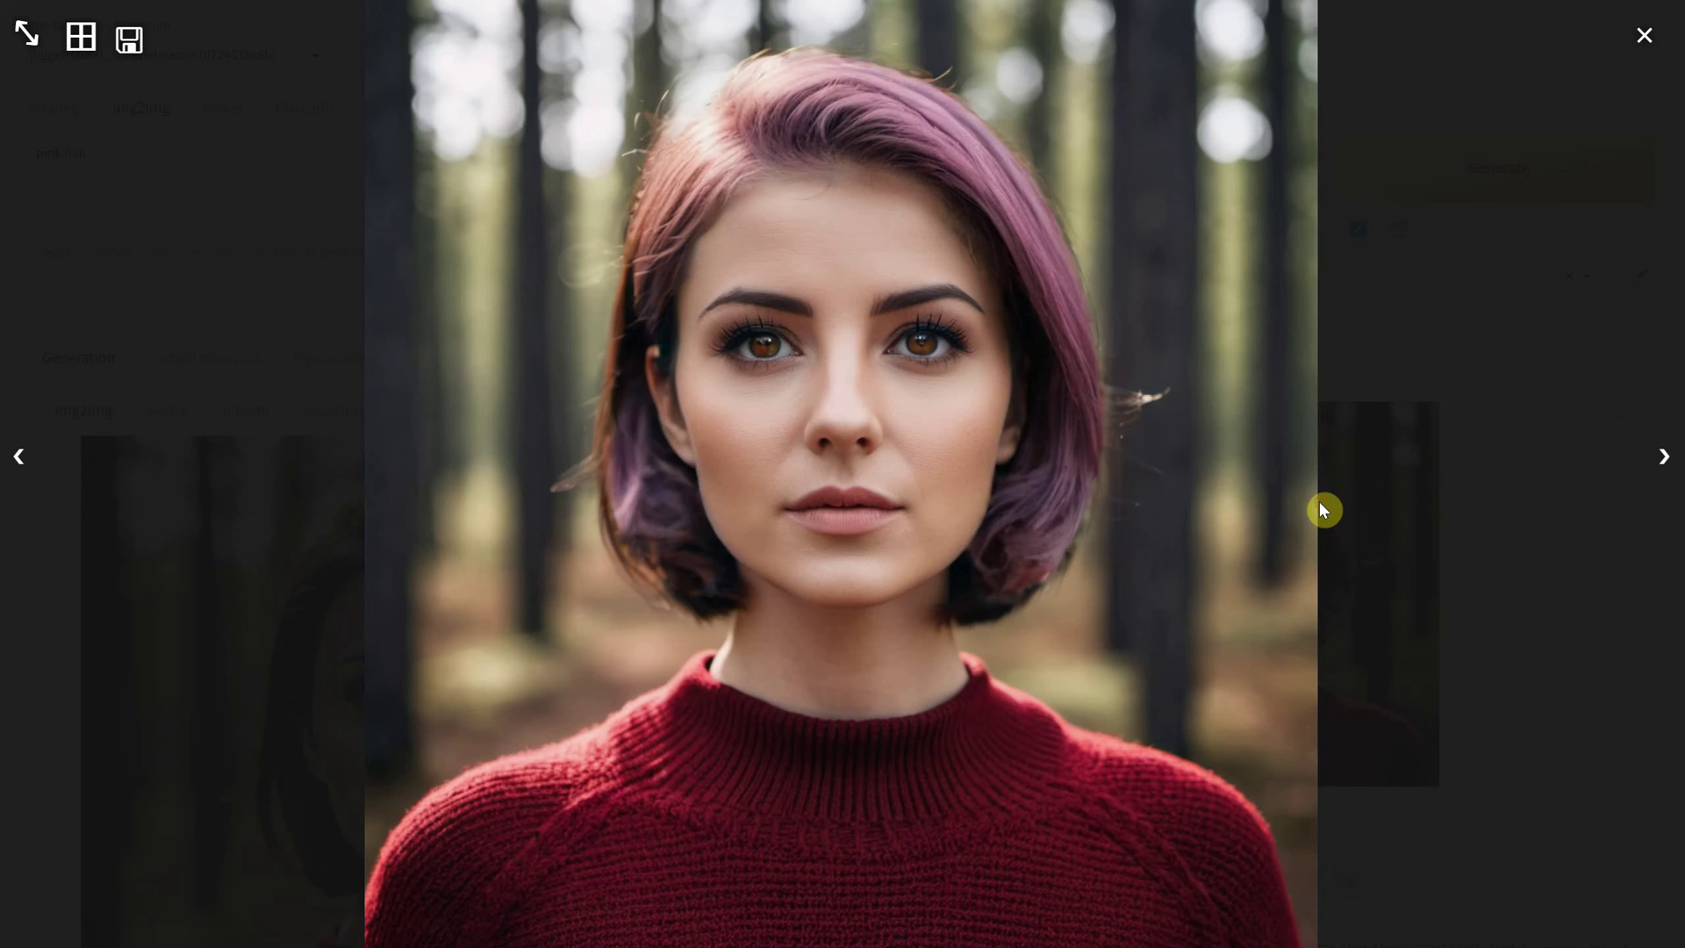
left_click(880, 113)
Generate an image with the prompt "white hair" at denoising strength 0.74 and view it enlarged.
triple_click(61, 152)
type("white")
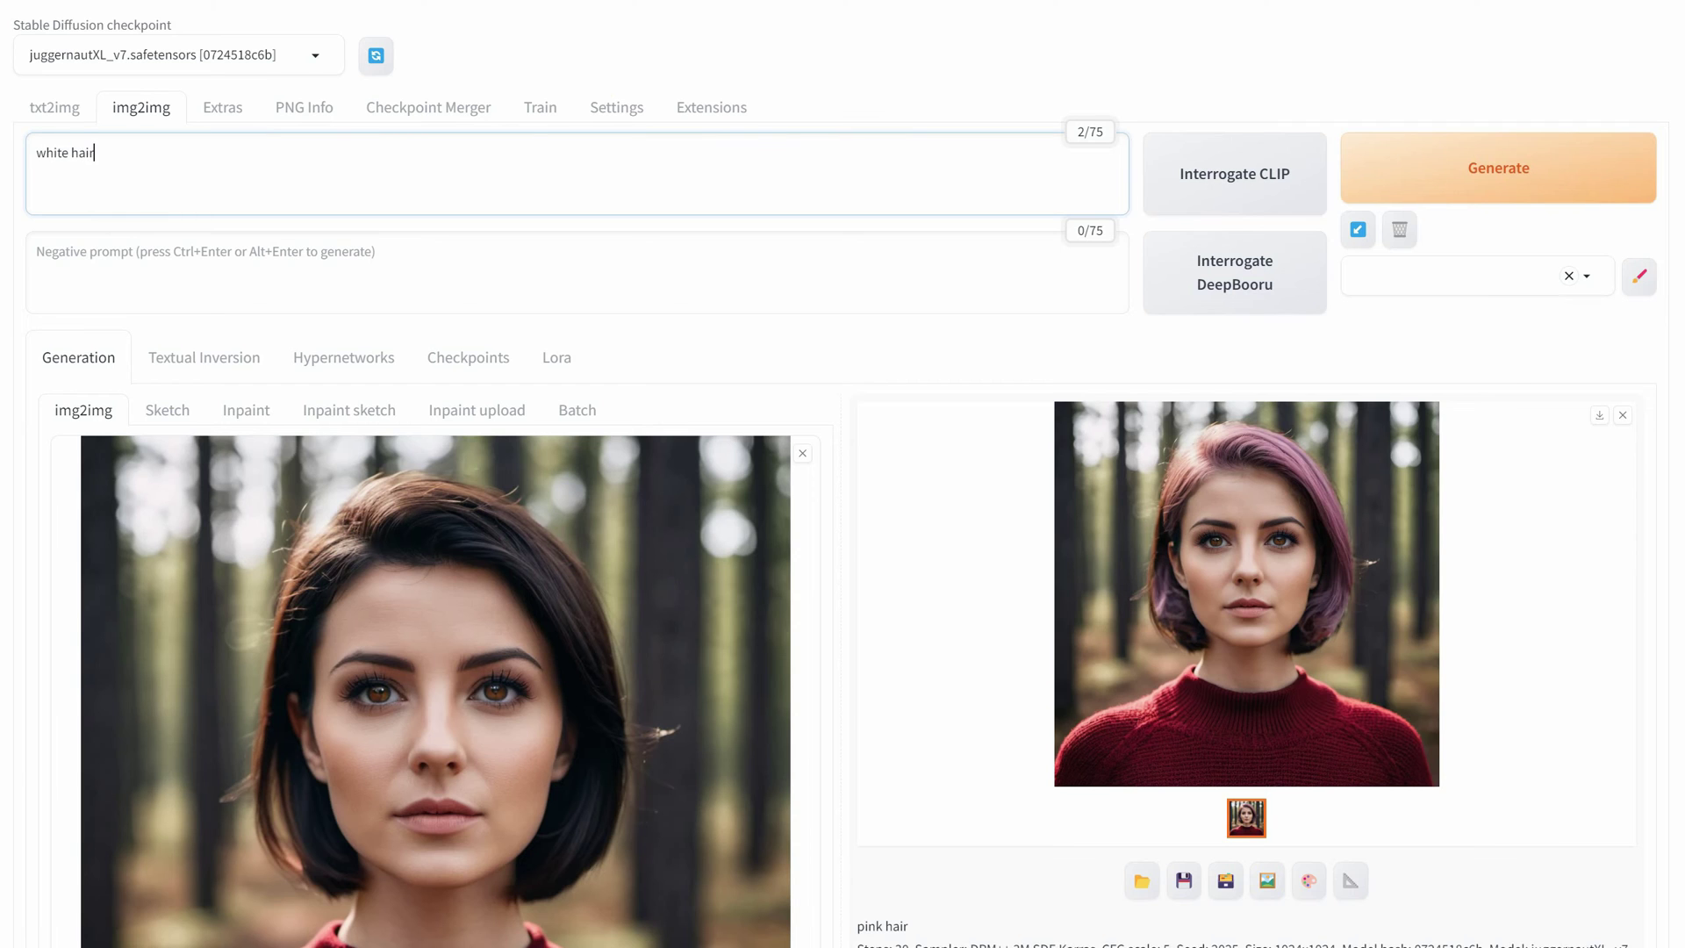
scroll(537, 590, "down", 5)
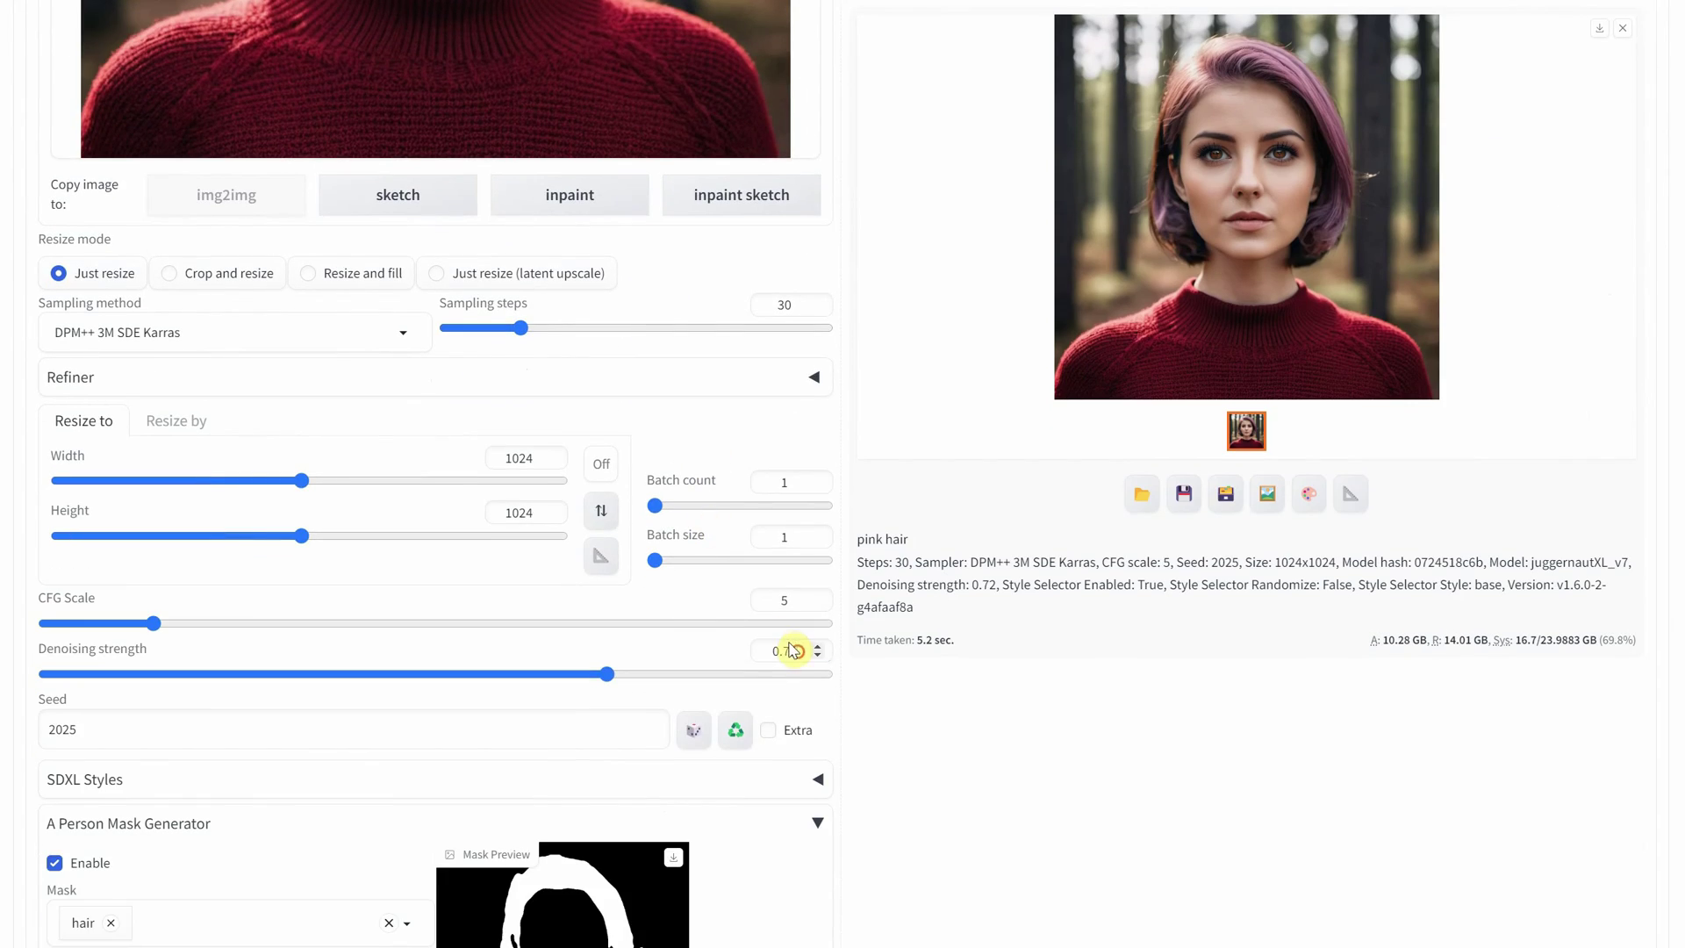
left_click_drag(787, 649, 819, 654)
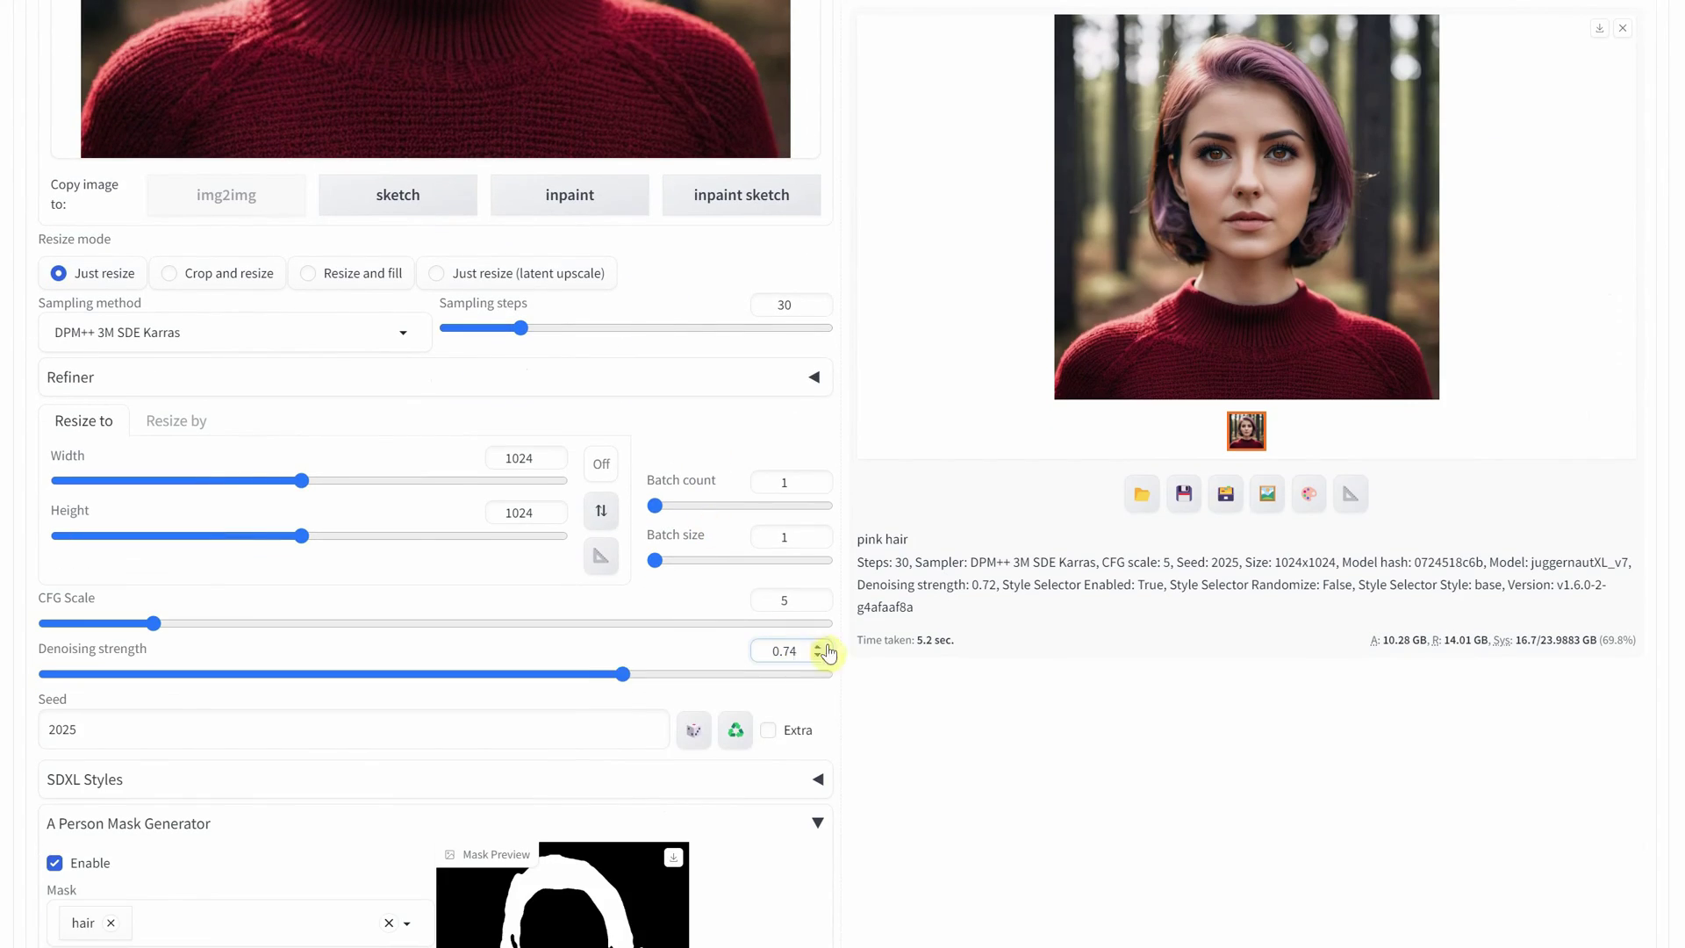
scroll(1321, 258, "up", 10)
left_click(1483, 167)
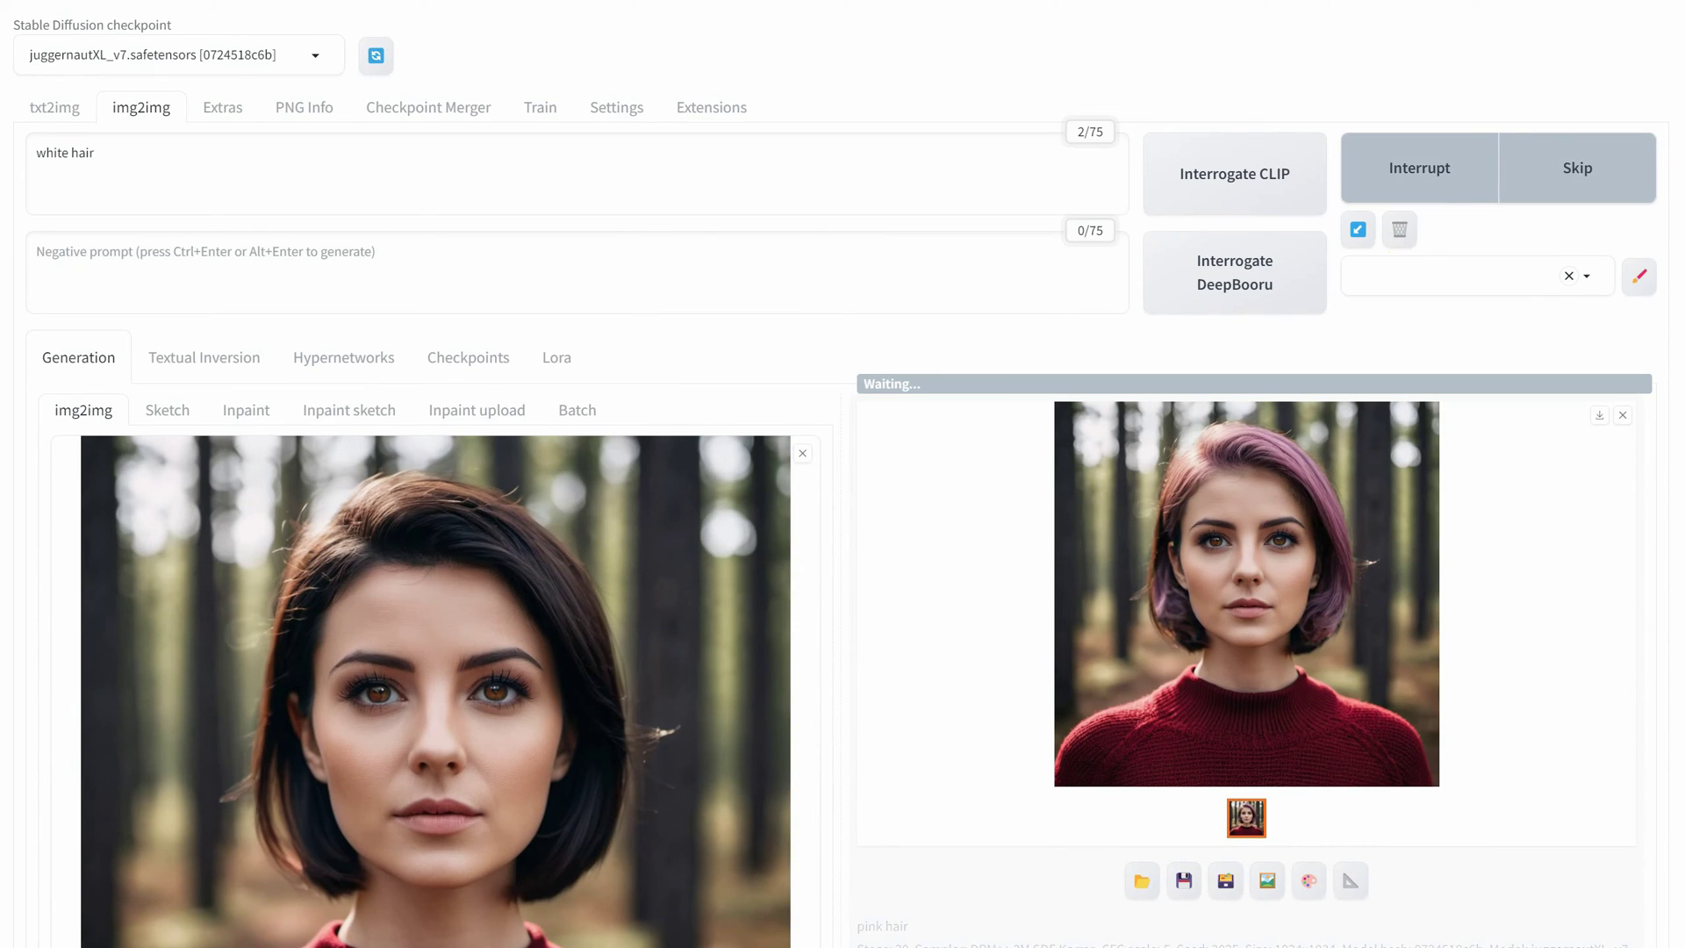
left_click(1283, 512)
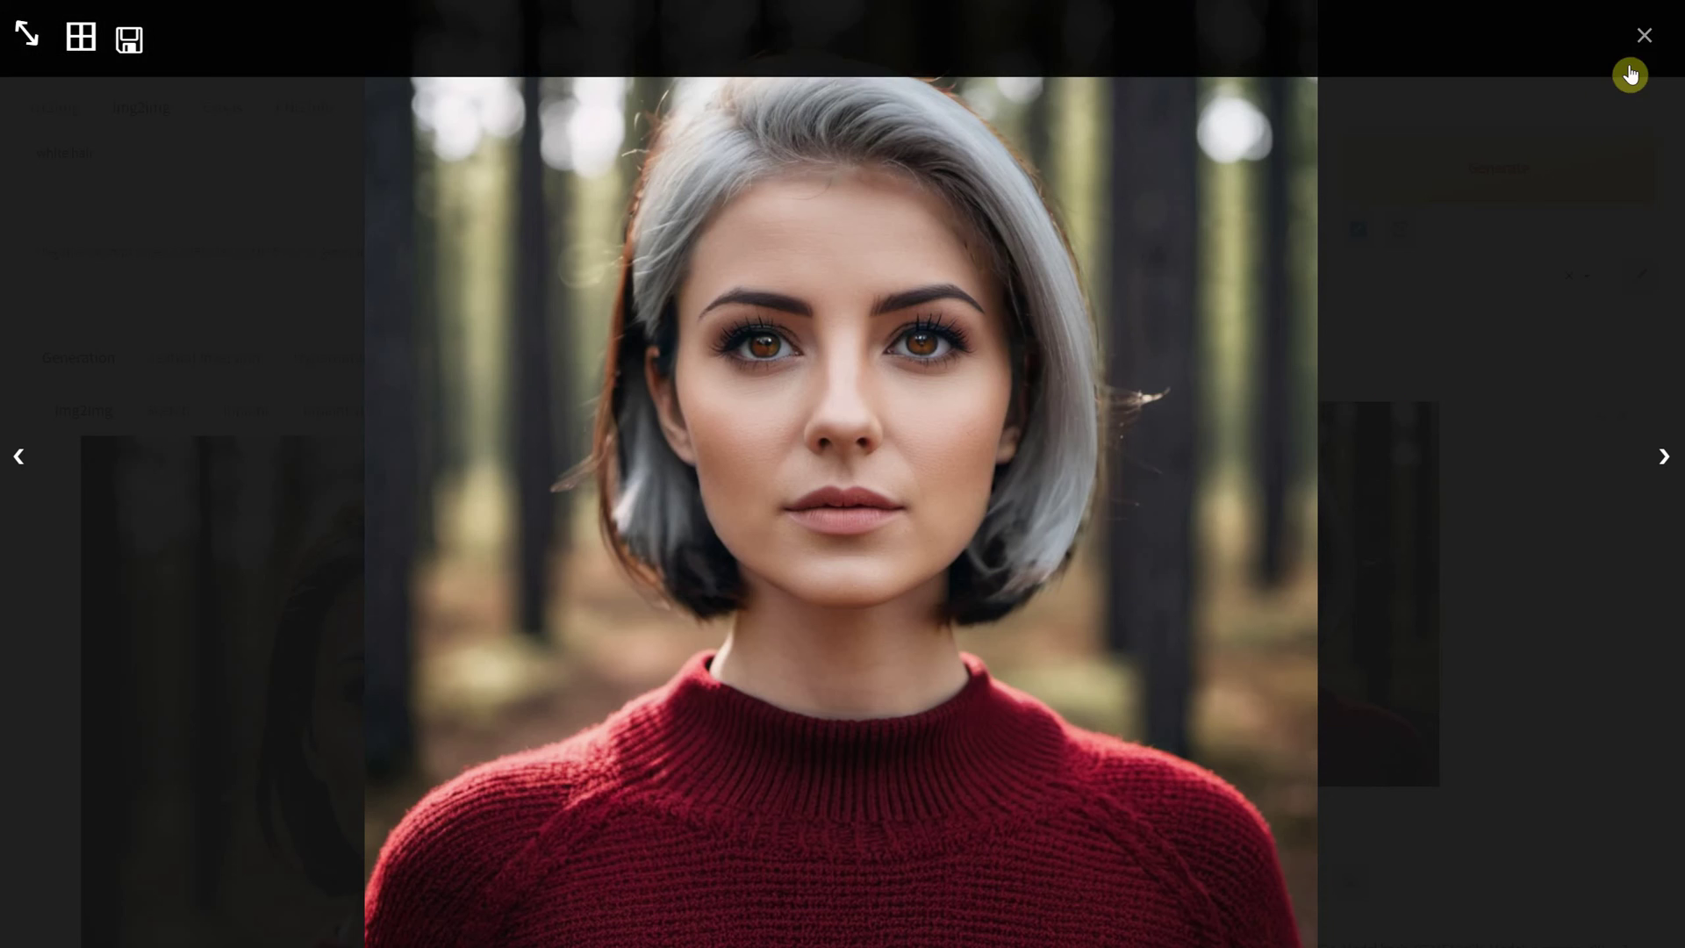
left_click(1644, 37)
Set the hair mask's blur to 31, regenerate the white hair image and inspect it enlarged.
scroll(834, 576, "down", 10)
scroll(818, 538, "down", 5)
left_click_drag(391, 481, 347, 483)
type("10")
scroll(1394, 443, "up", 15)
scroll(1394, 443, "up", 2)
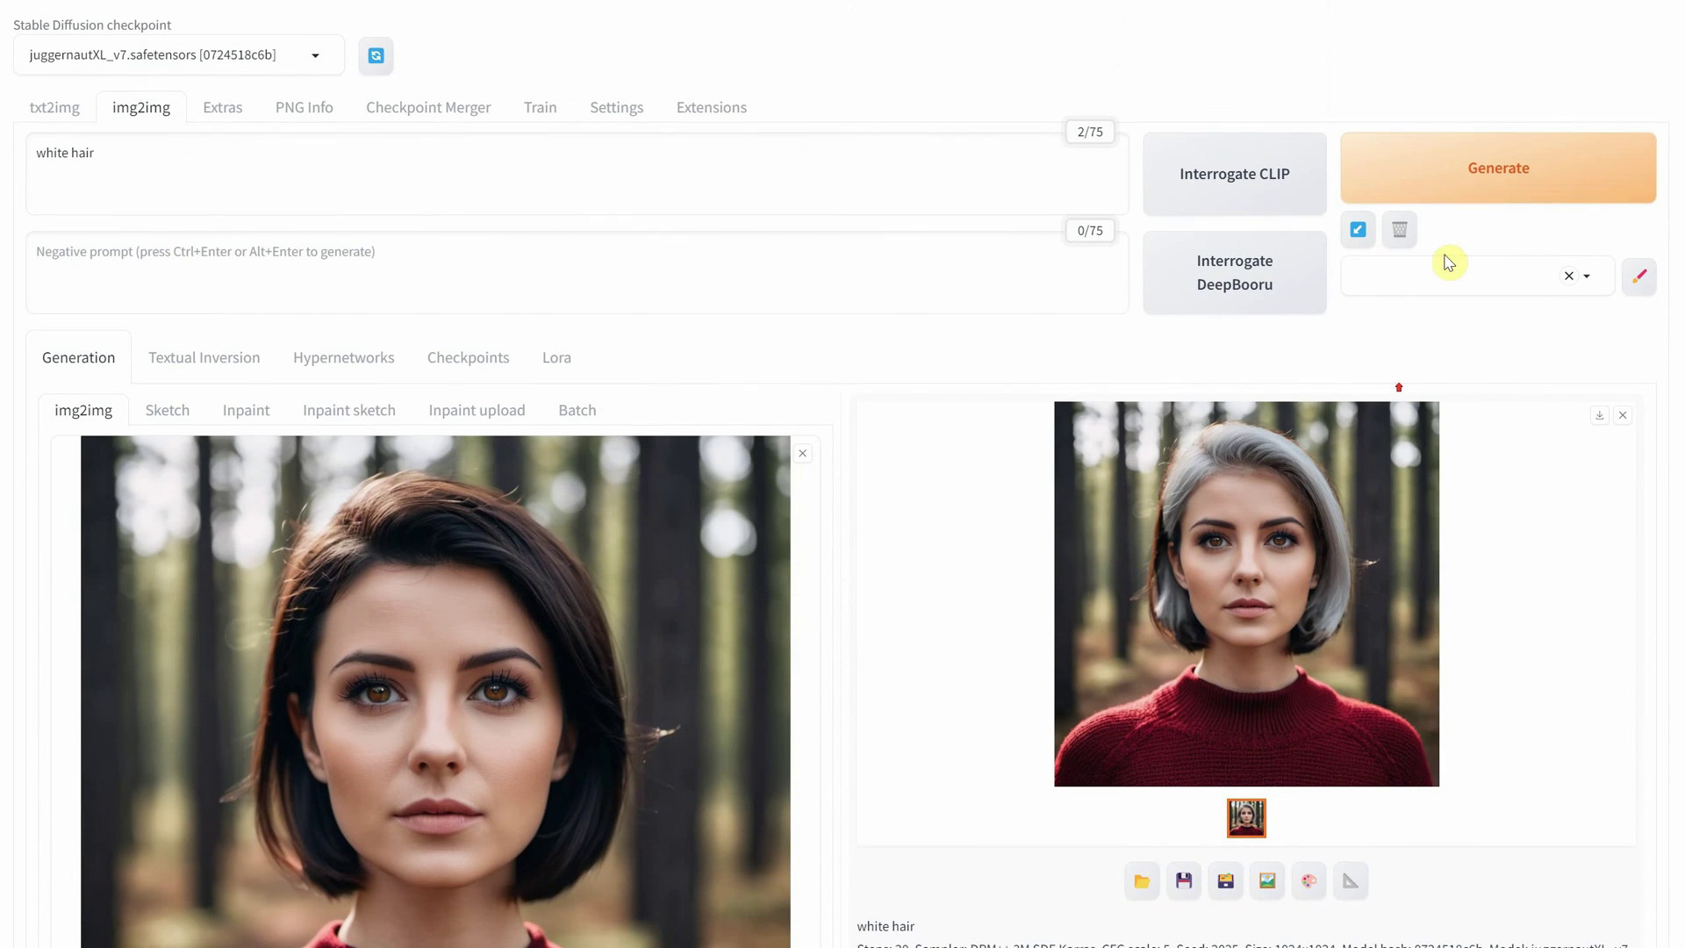
left_click(1481, 171)
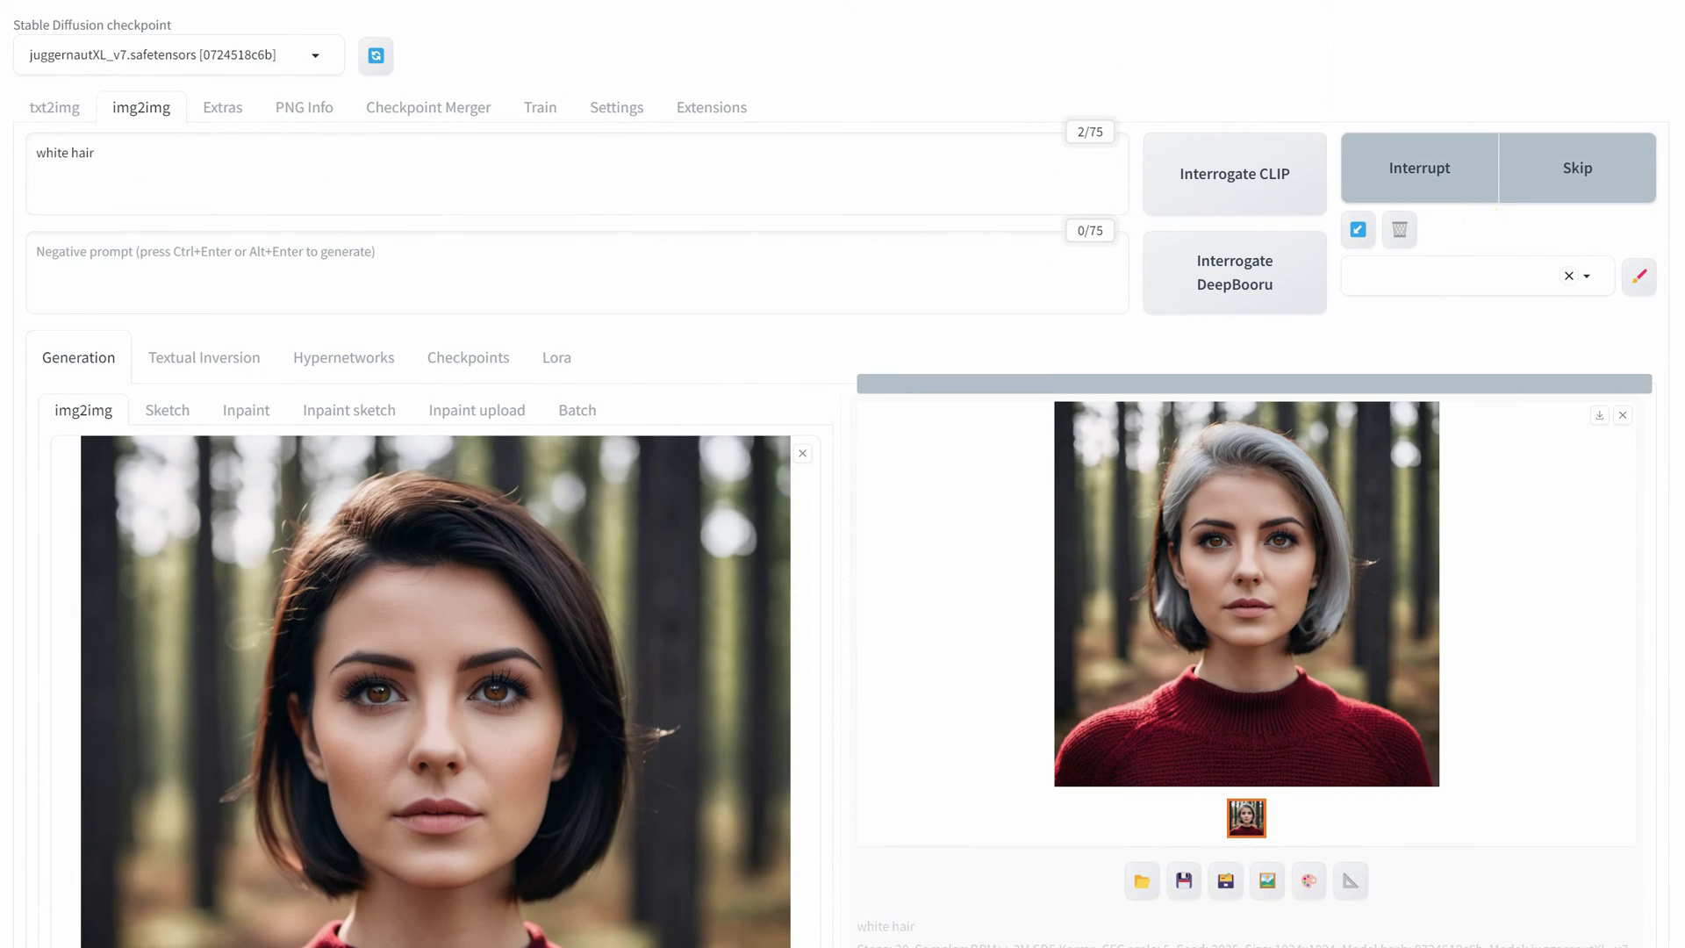
left_click(1322, 555)
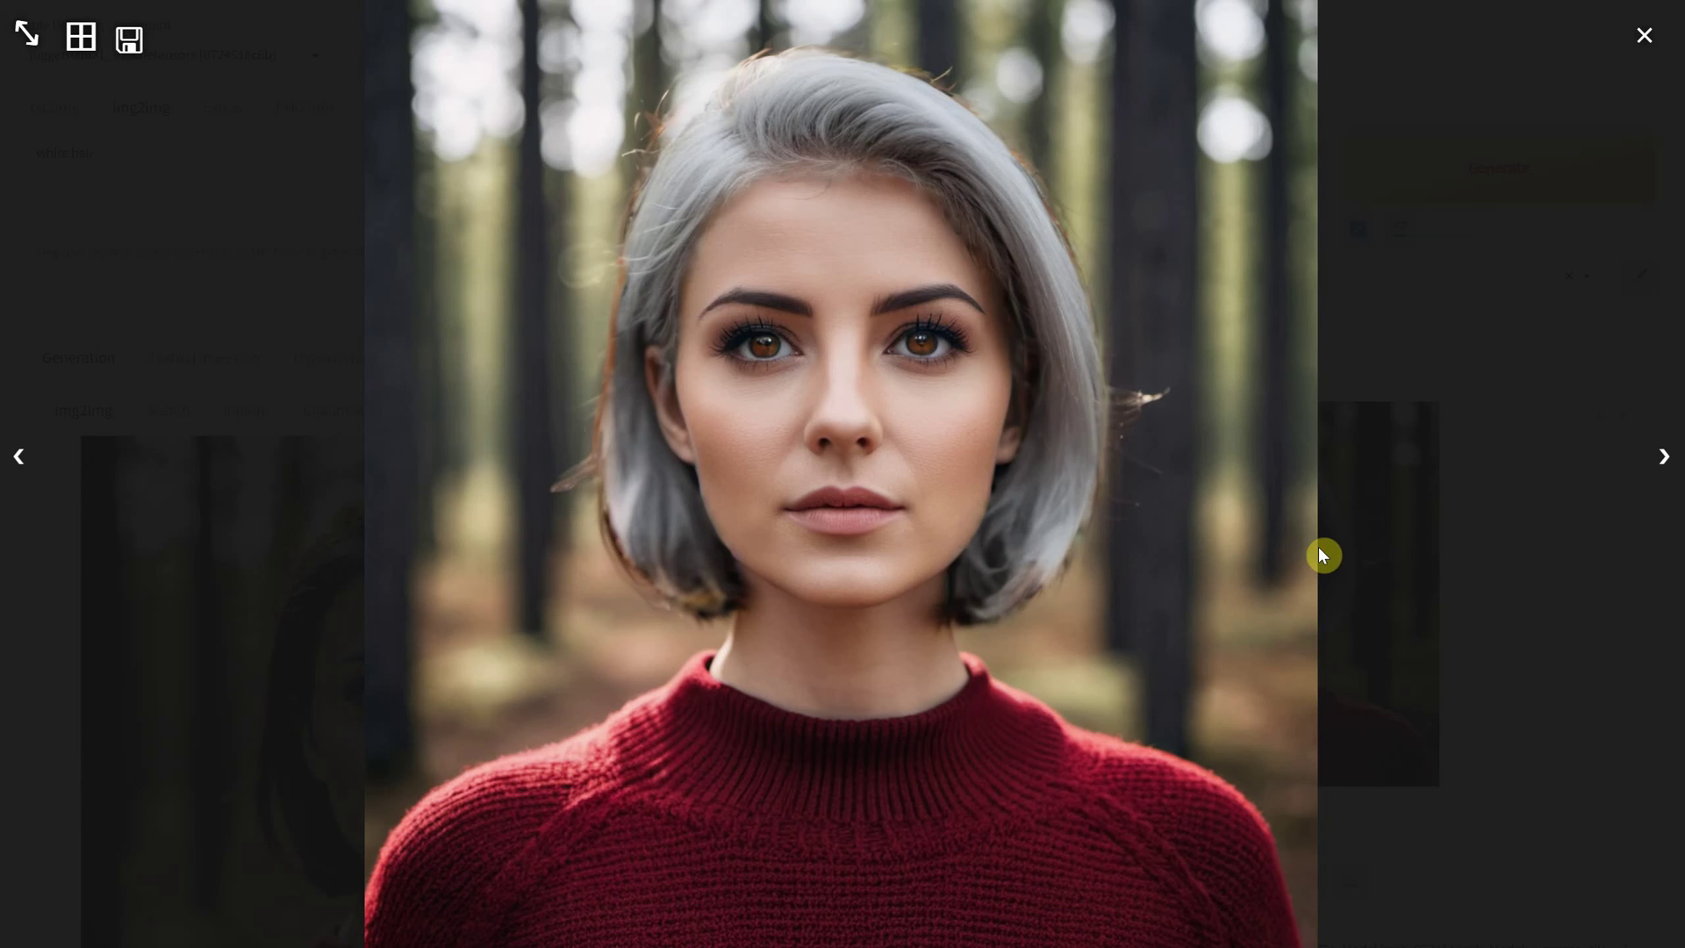
left_click(1310, 555)
Add body (skin), face (skin) and clothes to the hair mask to preview the combined mask areas.
scroll(658, 451, "down", 10)
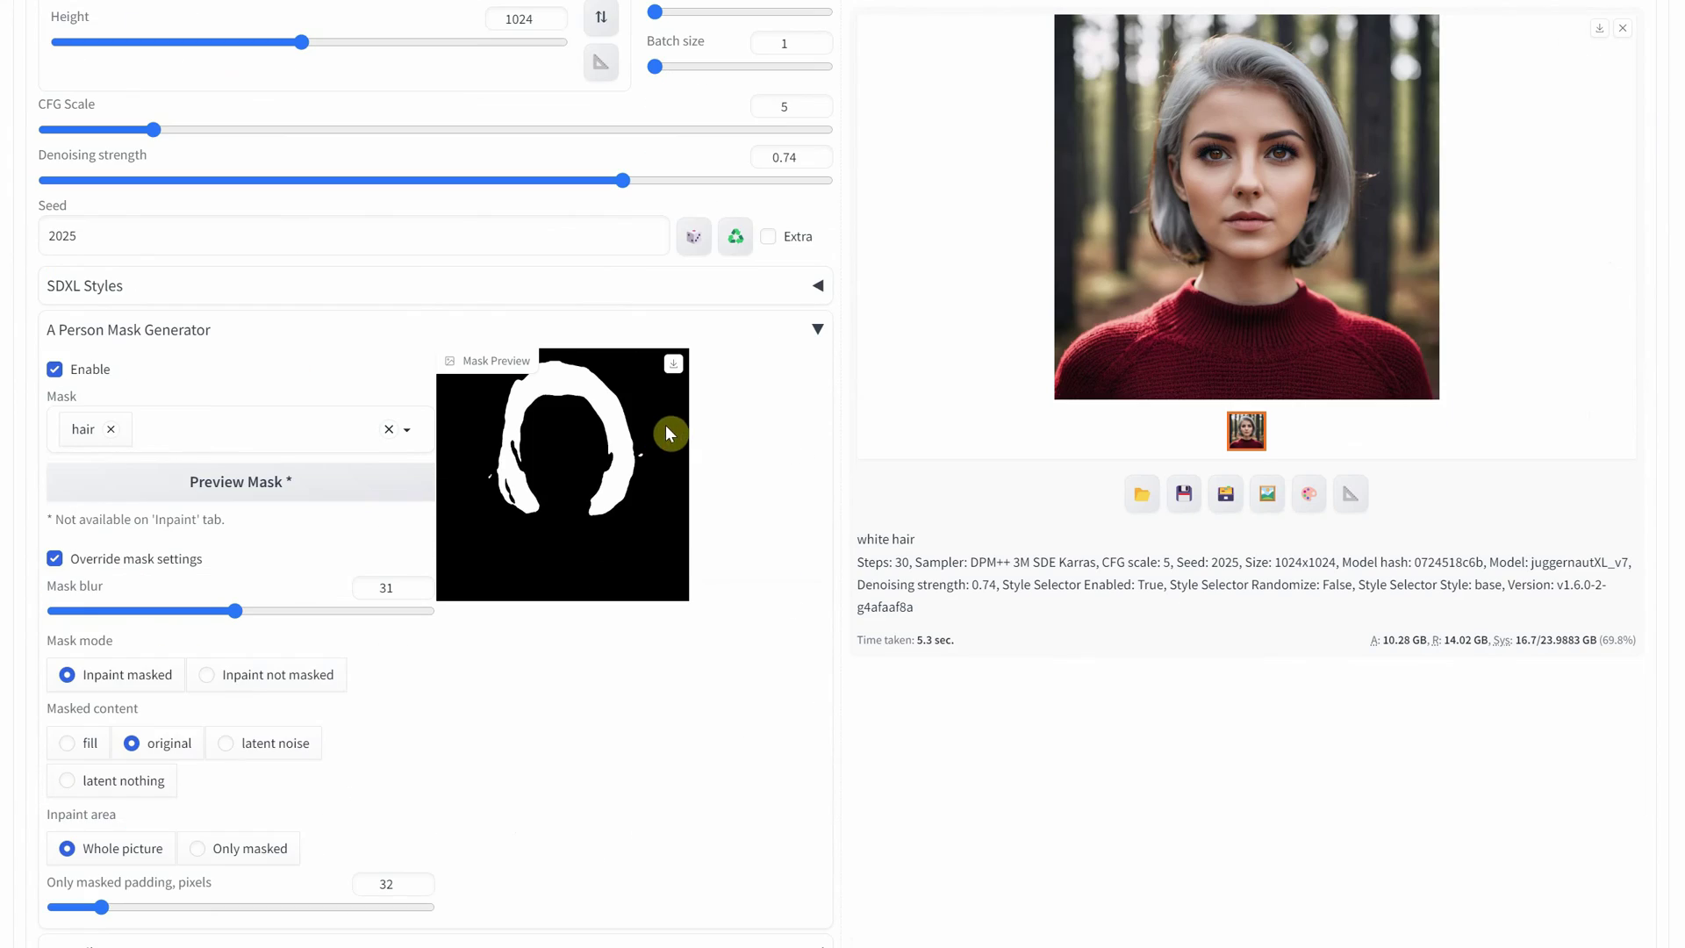
left_click(406, 429)
left_click(105, 505)
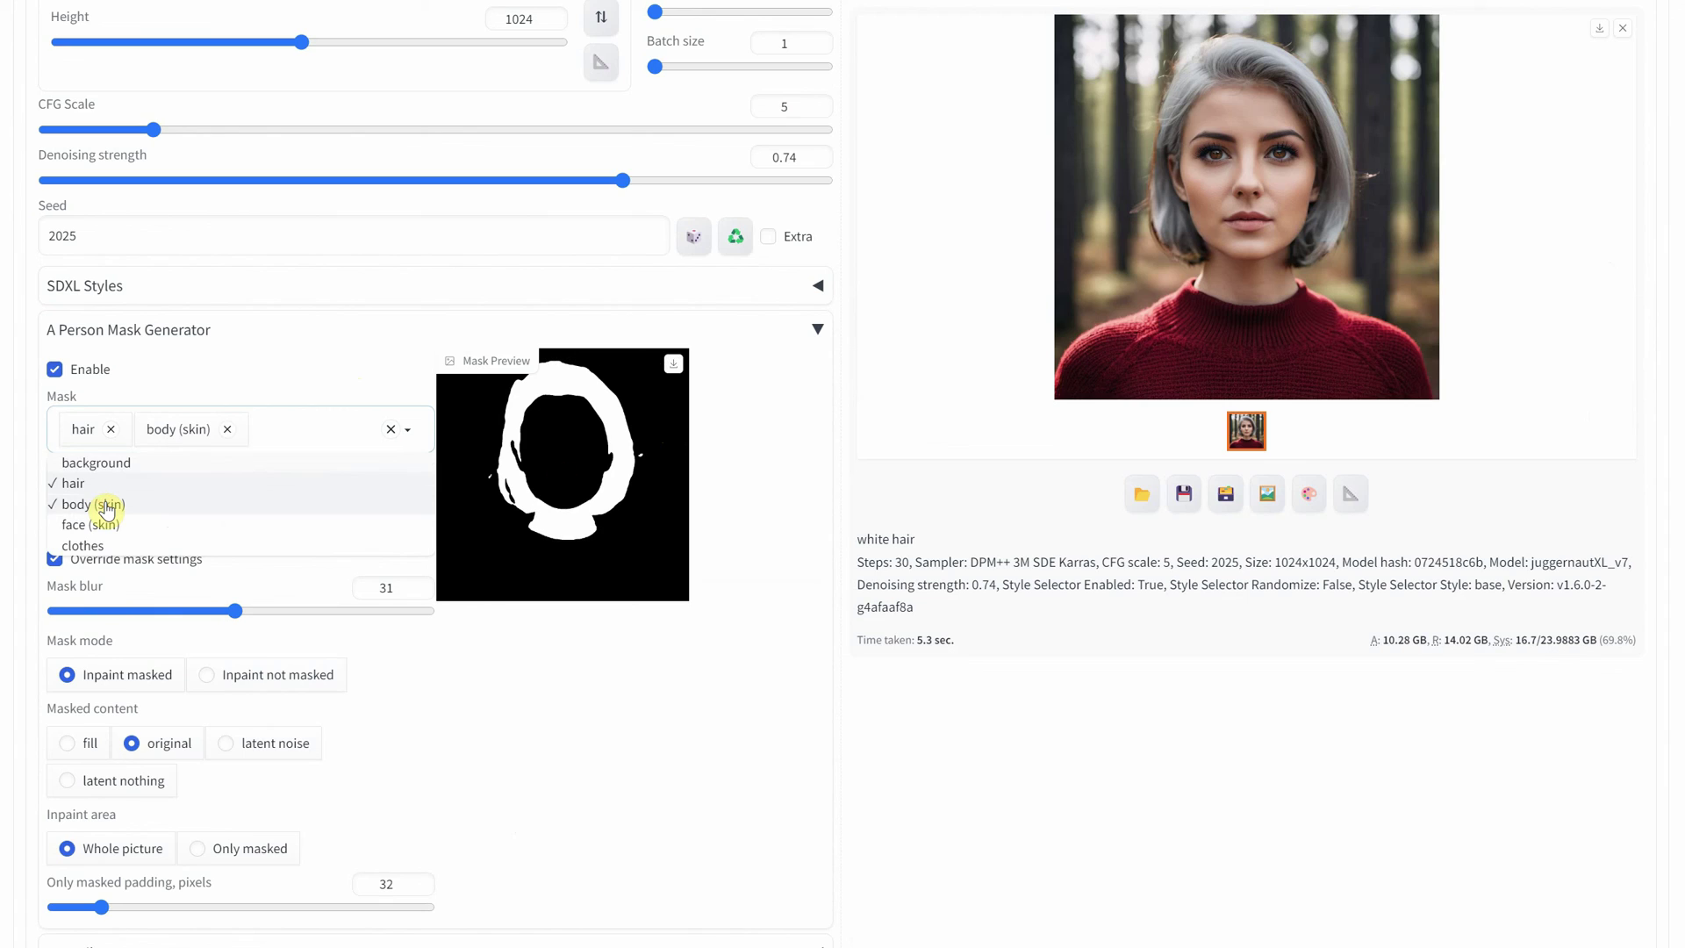
left_click(112, 524)
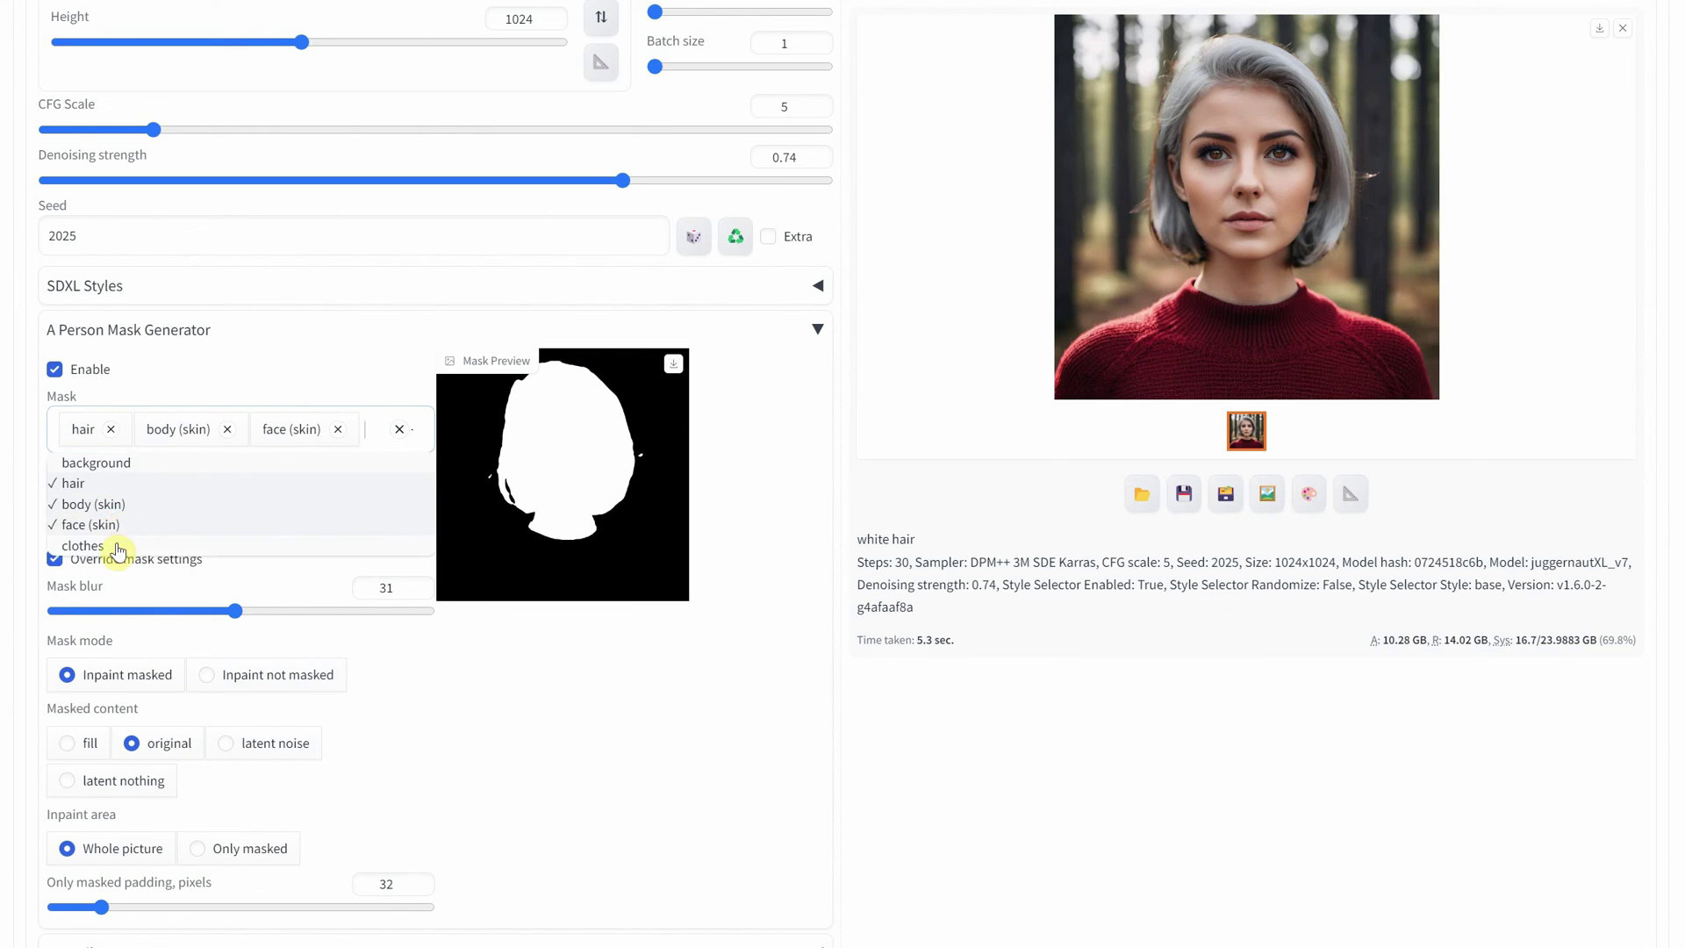
left_click(118, 545)
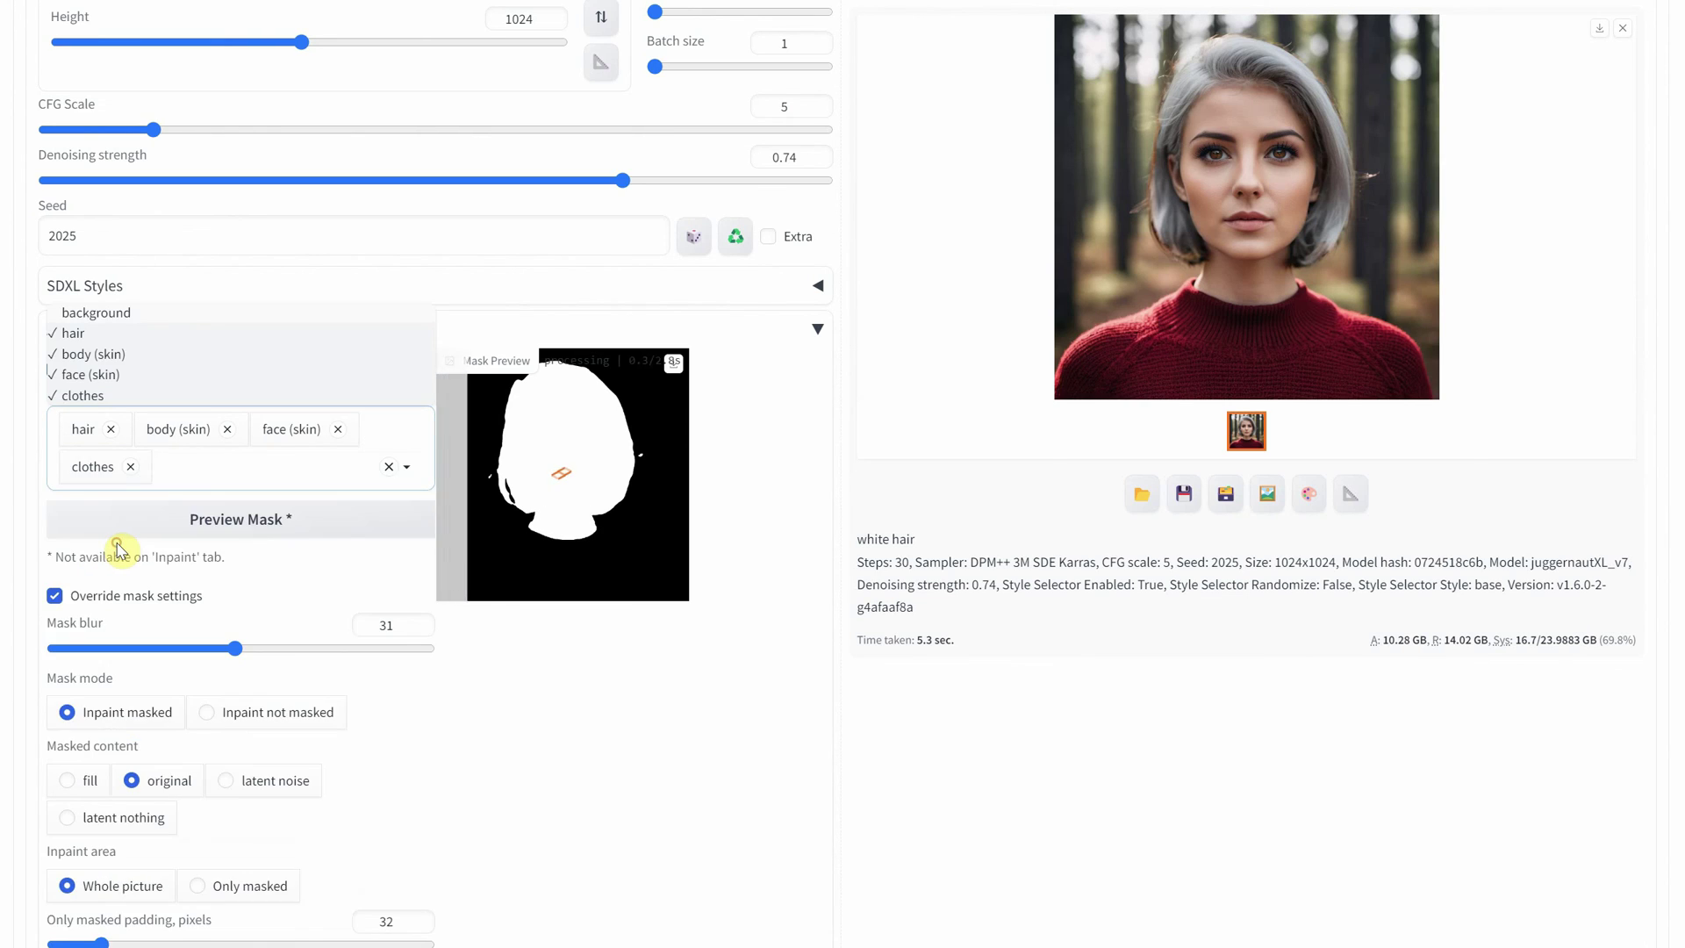
Remove clothes and hair from the mask selection and add background to it.
left_click(130, 466)
left_click(111, 429)
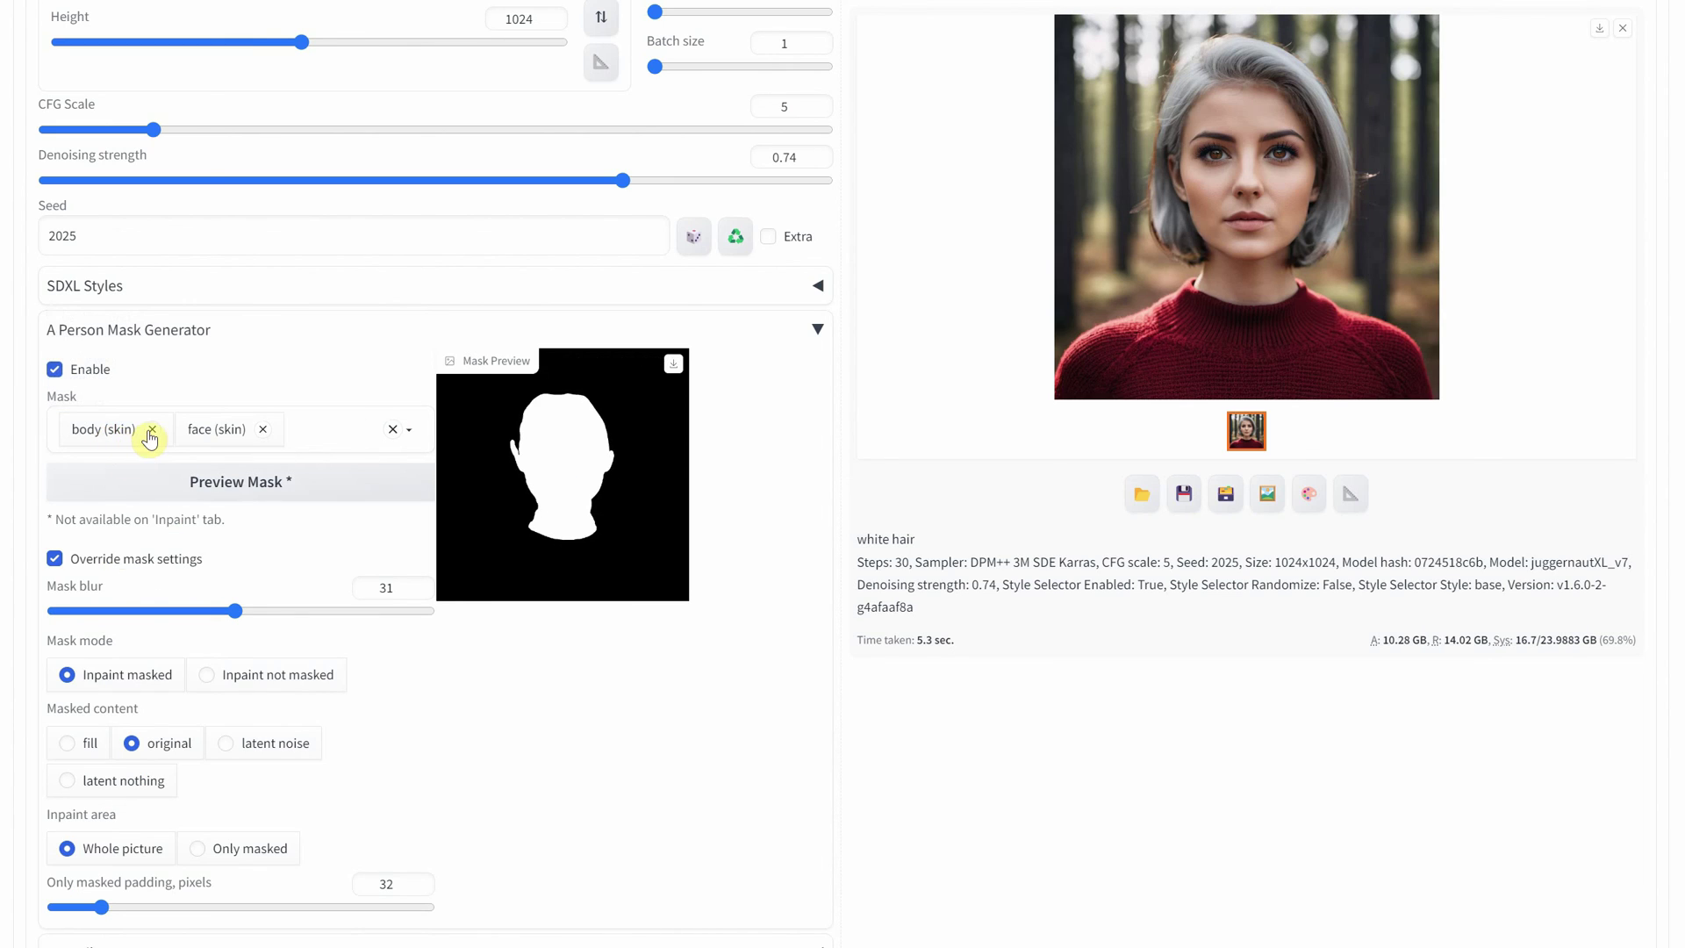
left_click(409, 432)
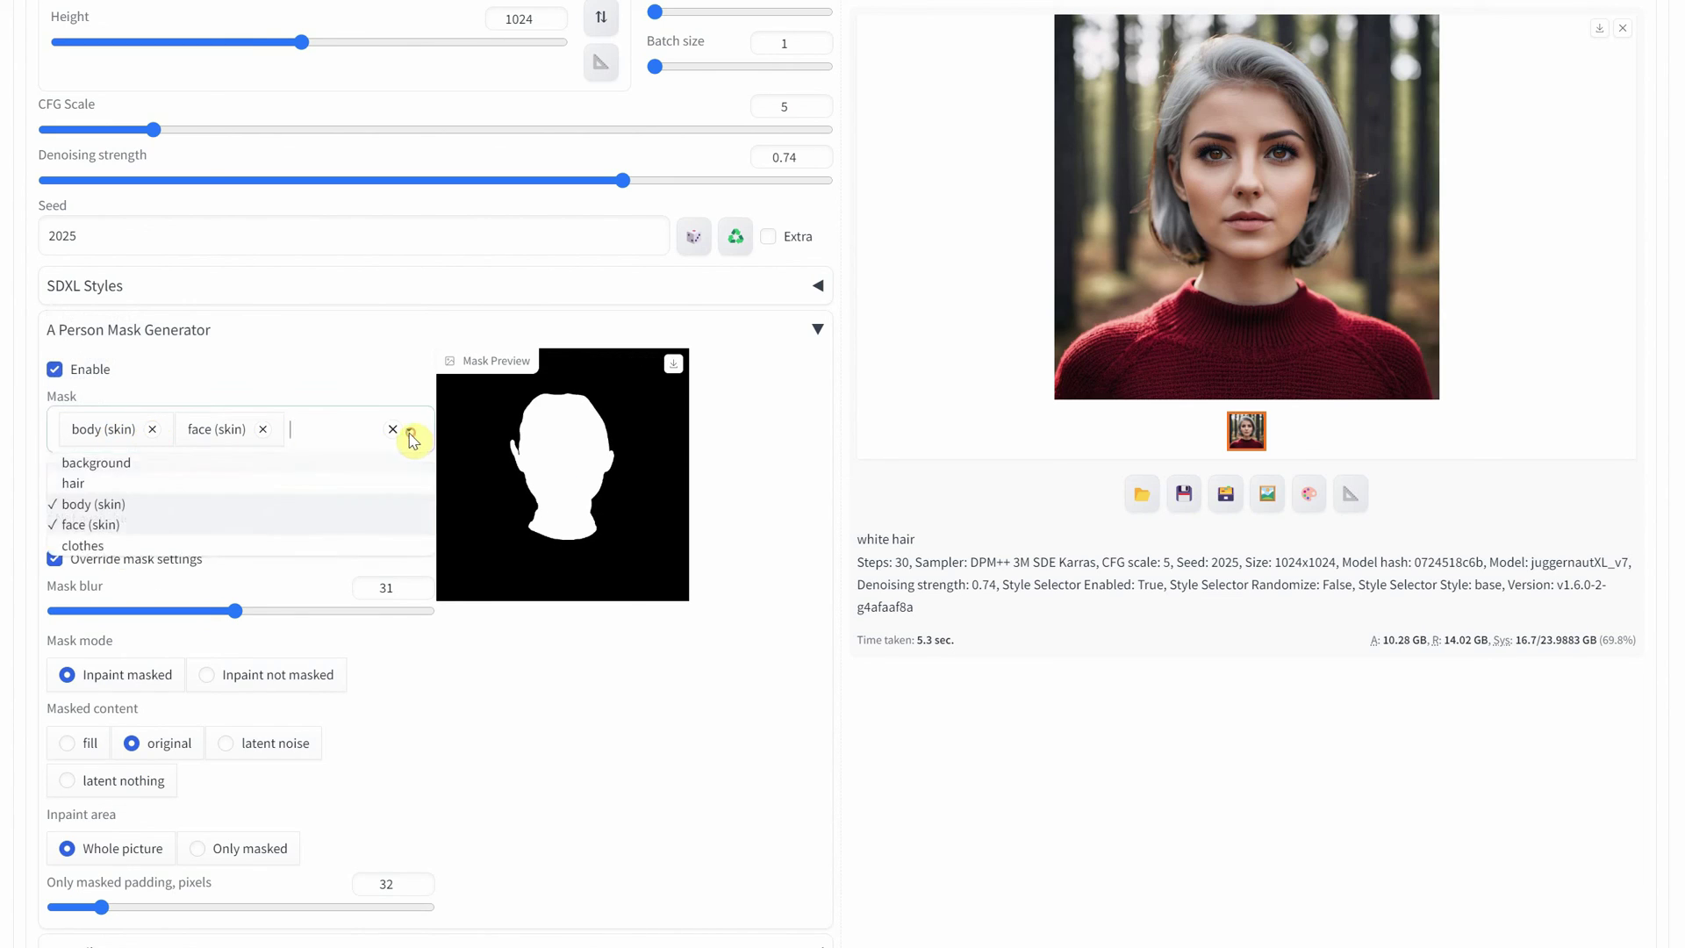
left_click(185, 466)
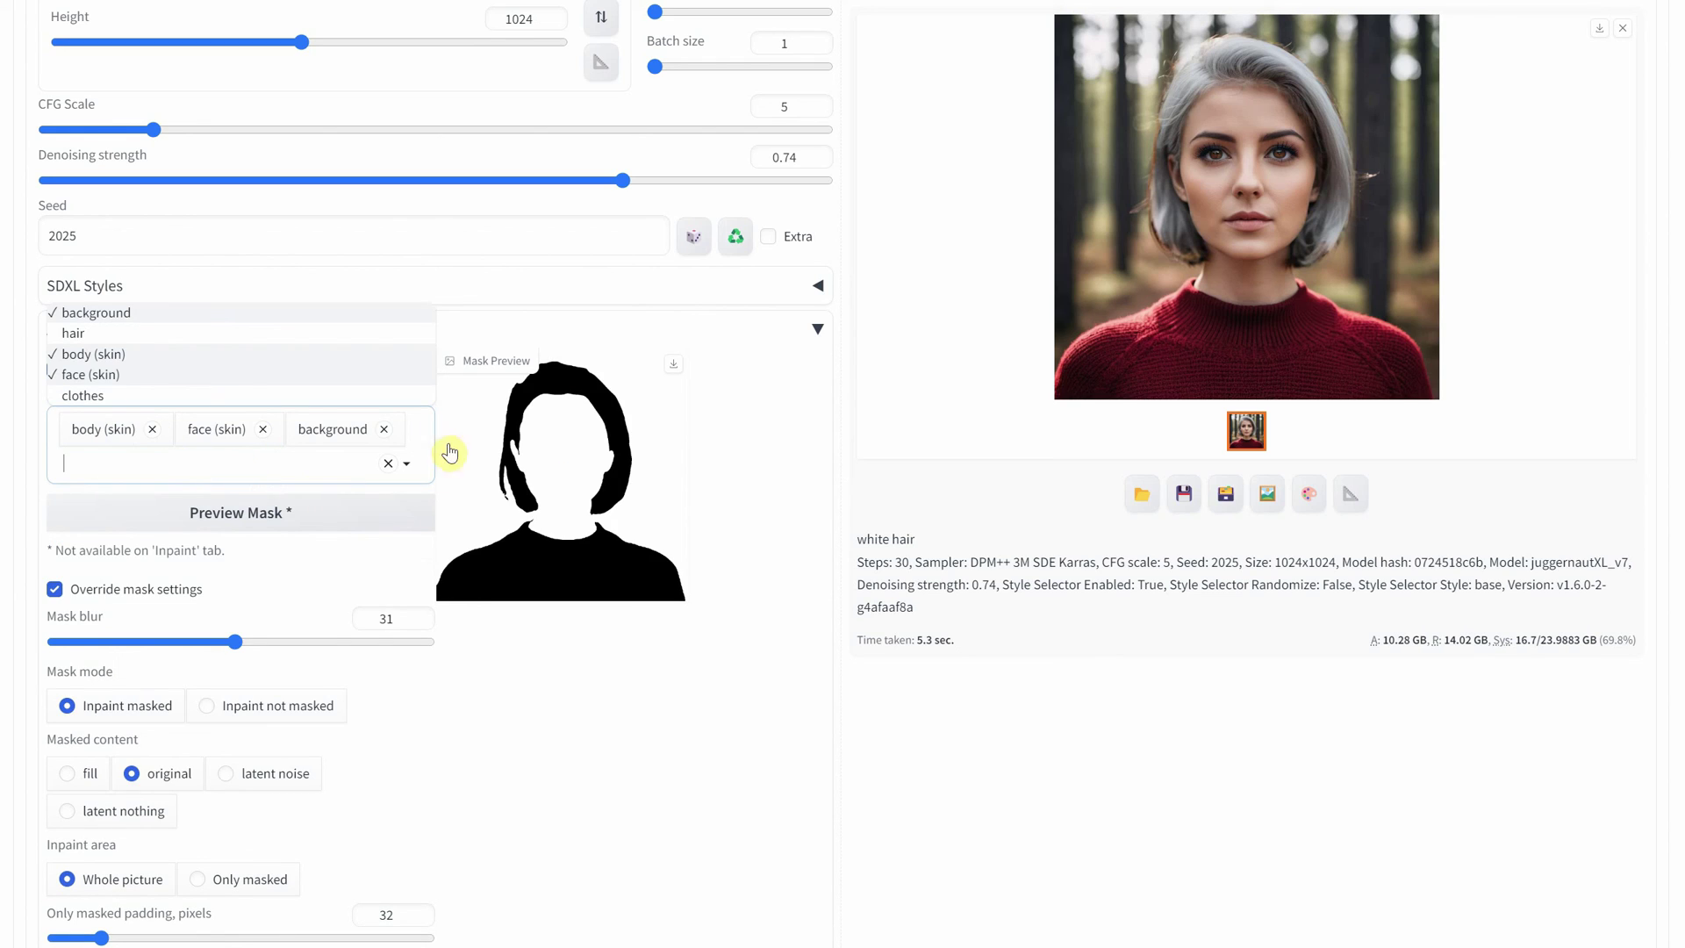
Clear the mask selection by removing background, face (skin) and body (skin).
left_click(384, 429)
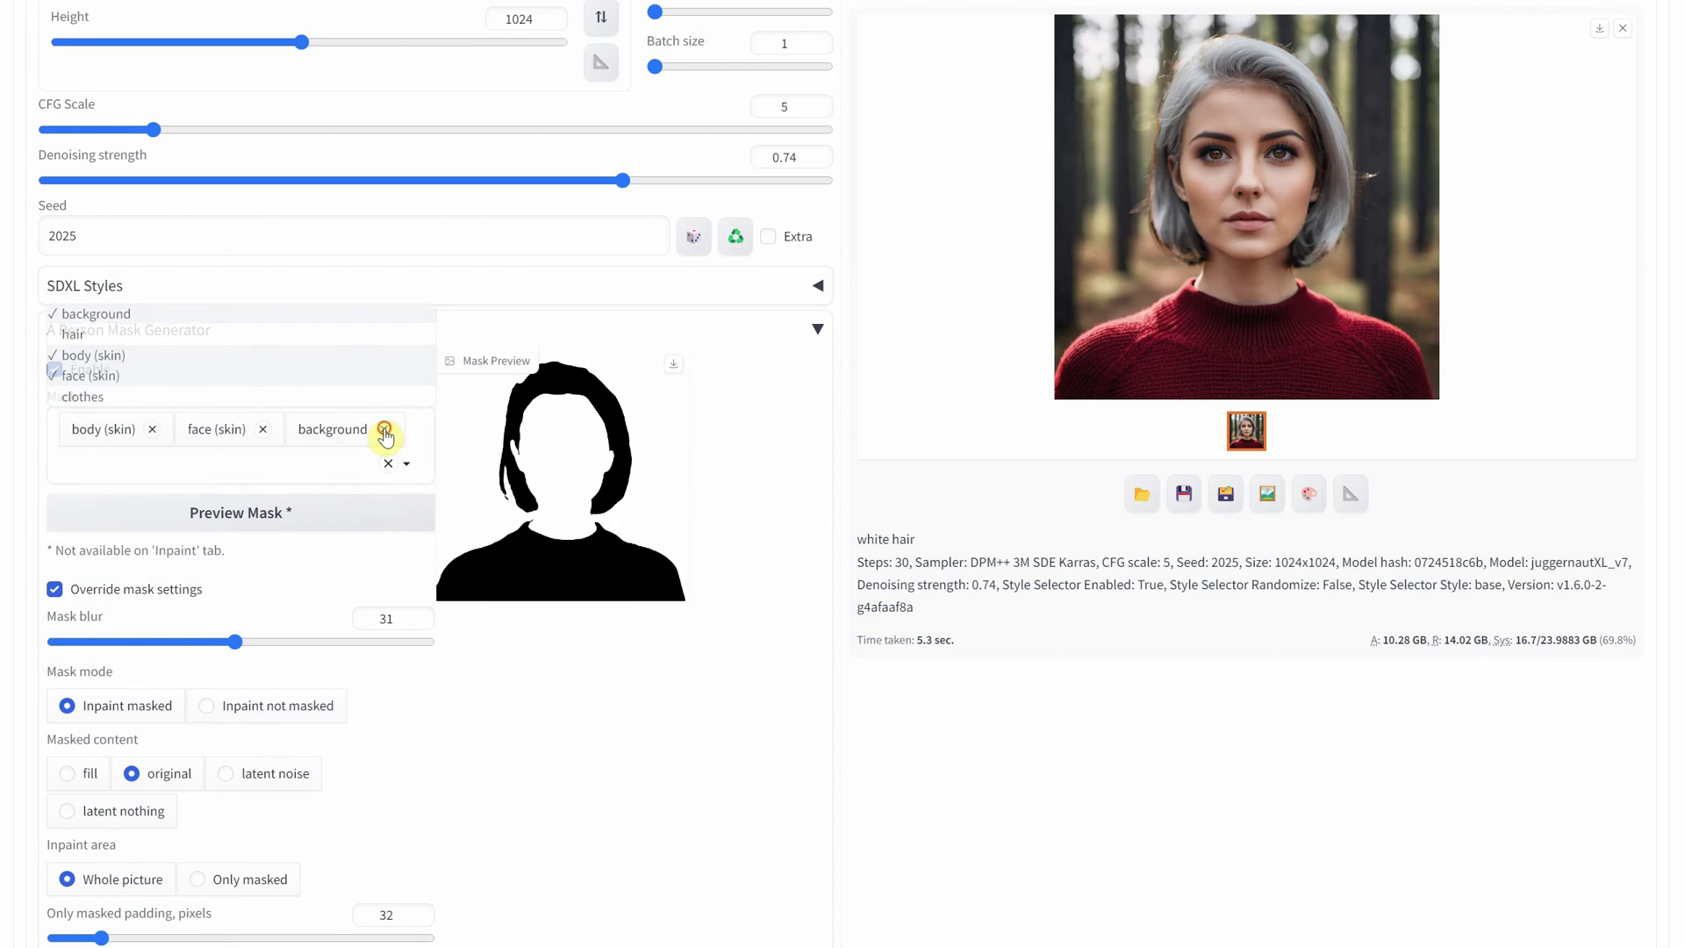
left_click(262, 429)
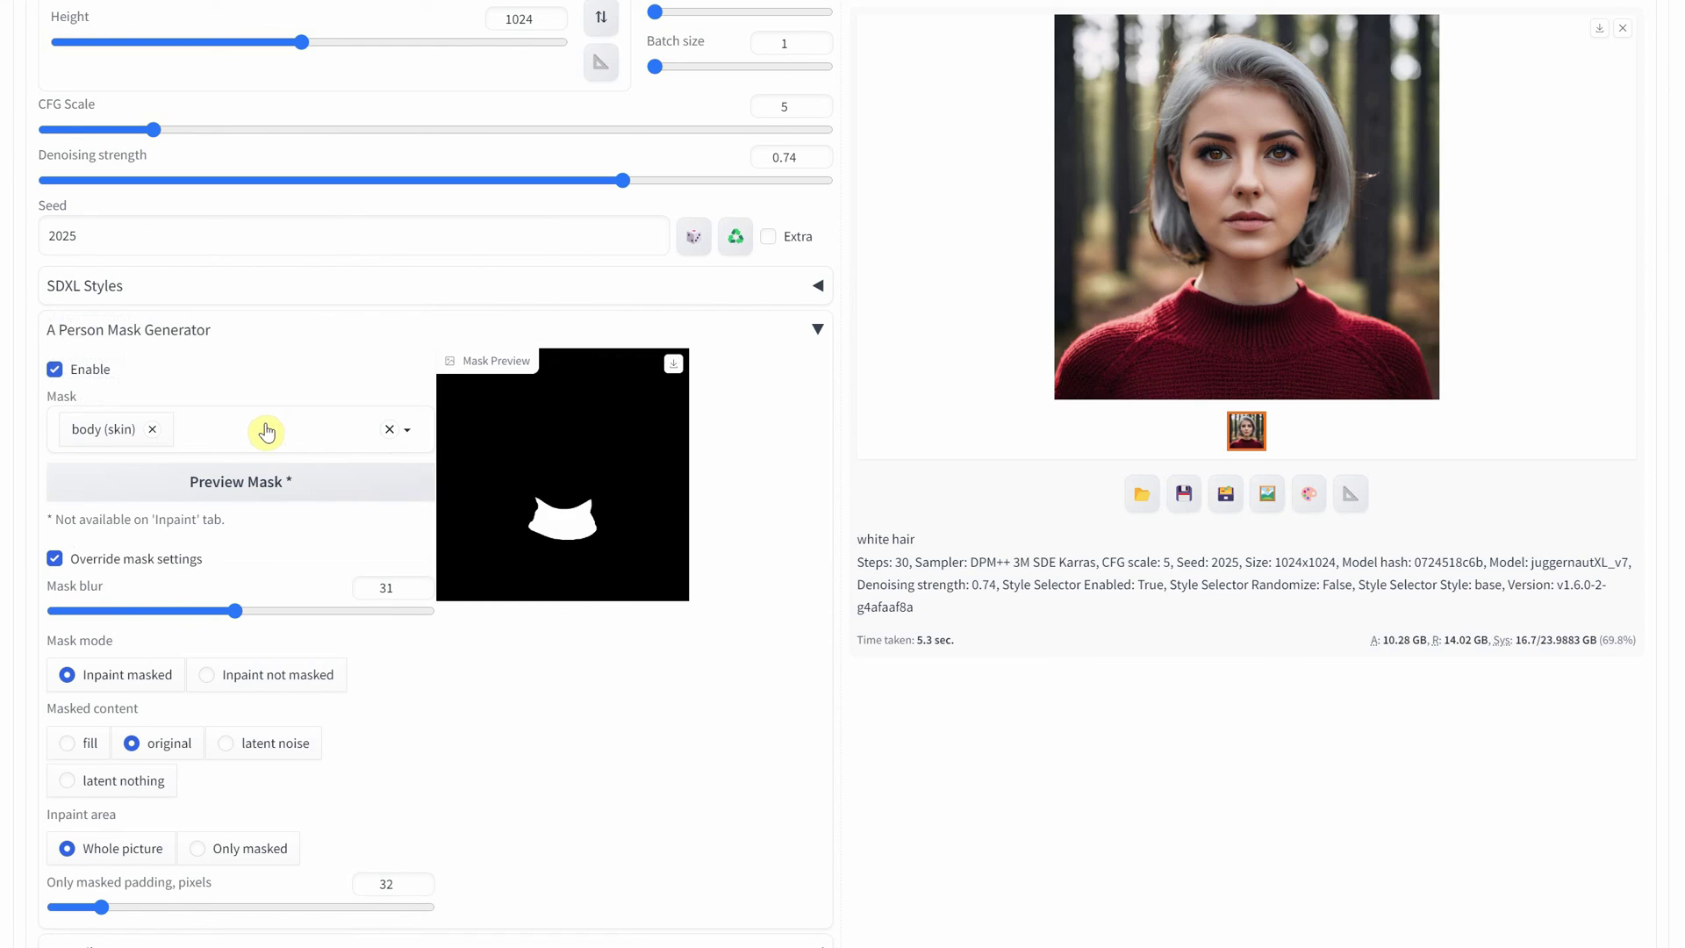
left_click(155, 430)
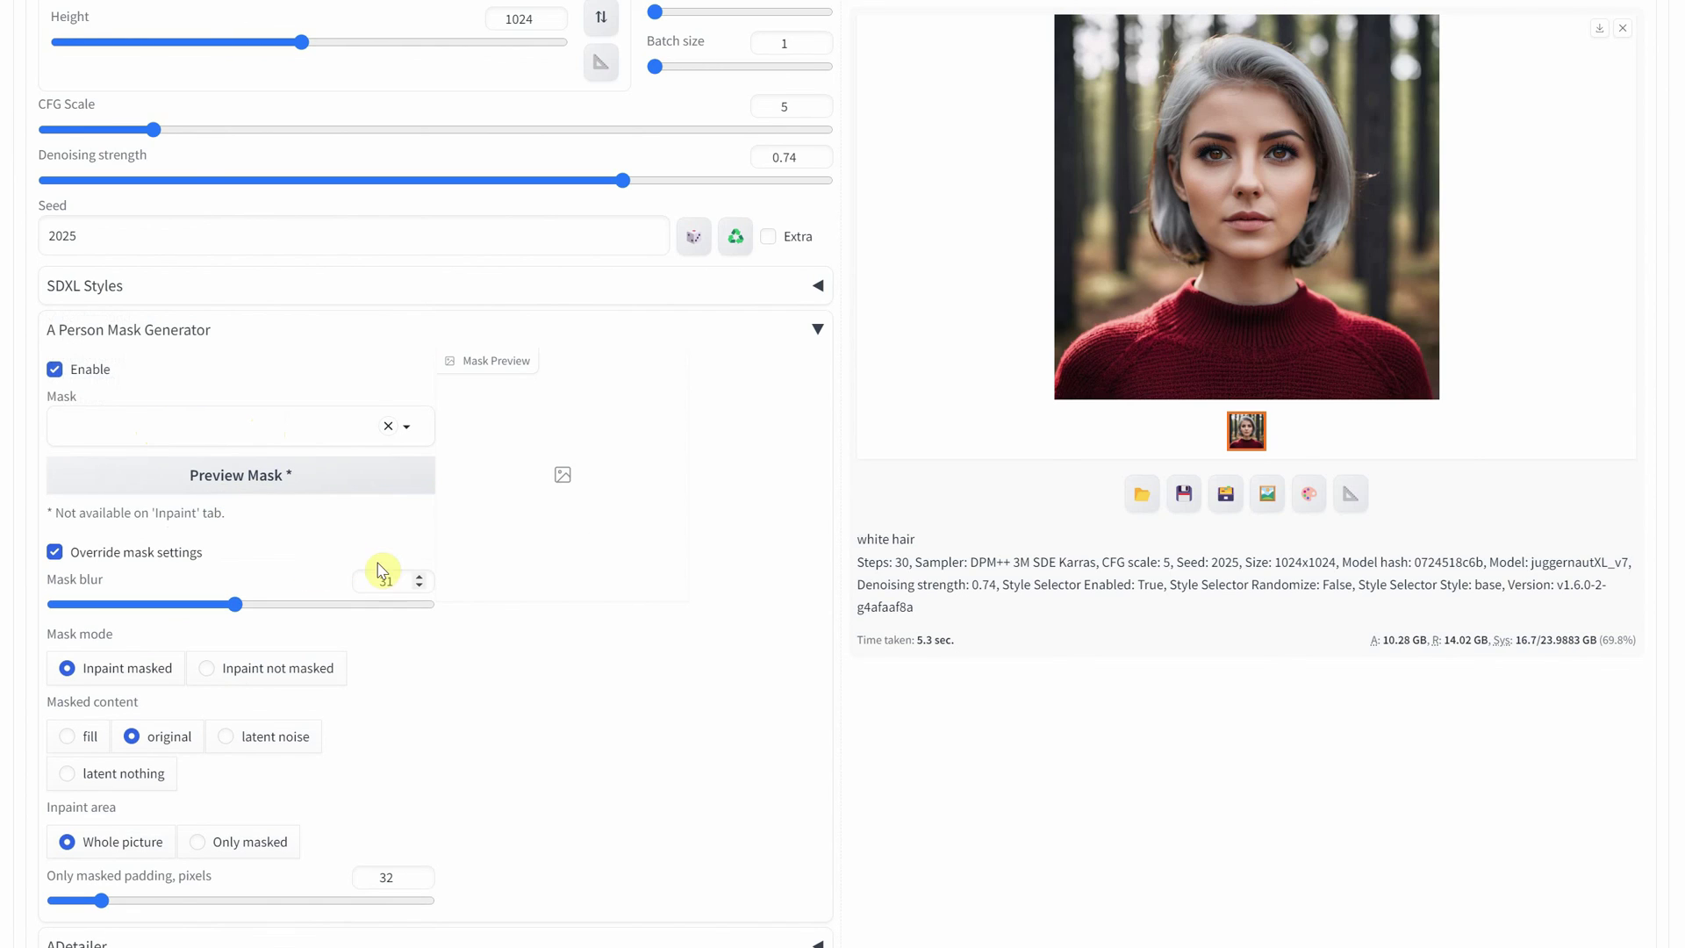
scroll(373, 570, "down", 2)
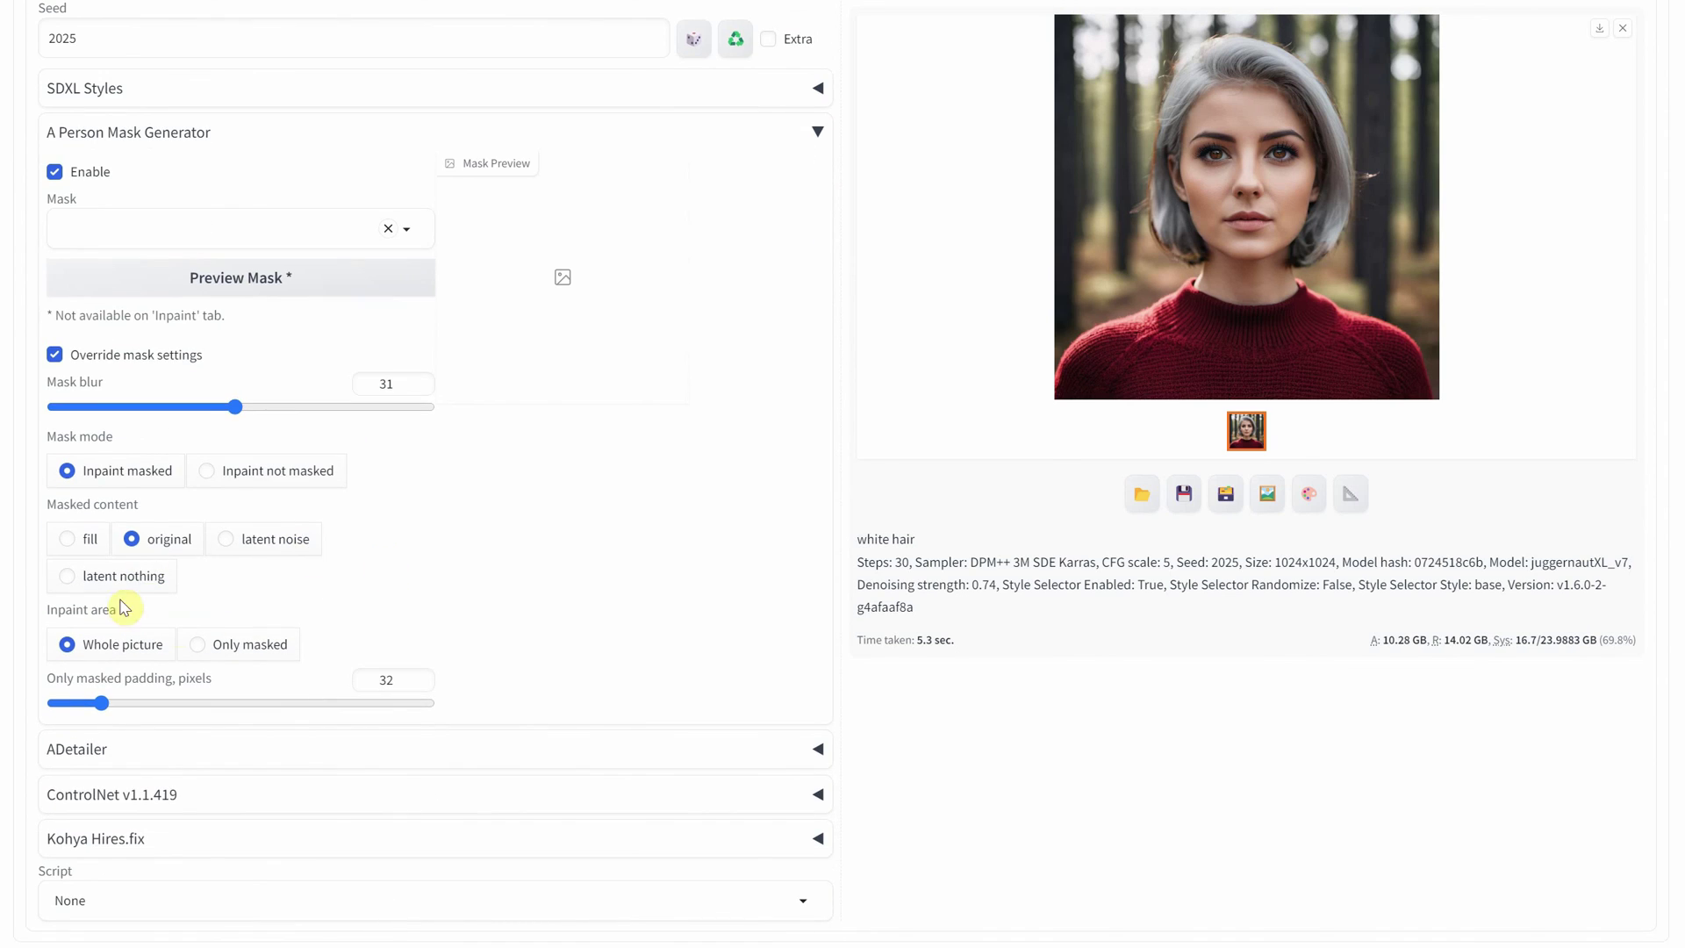